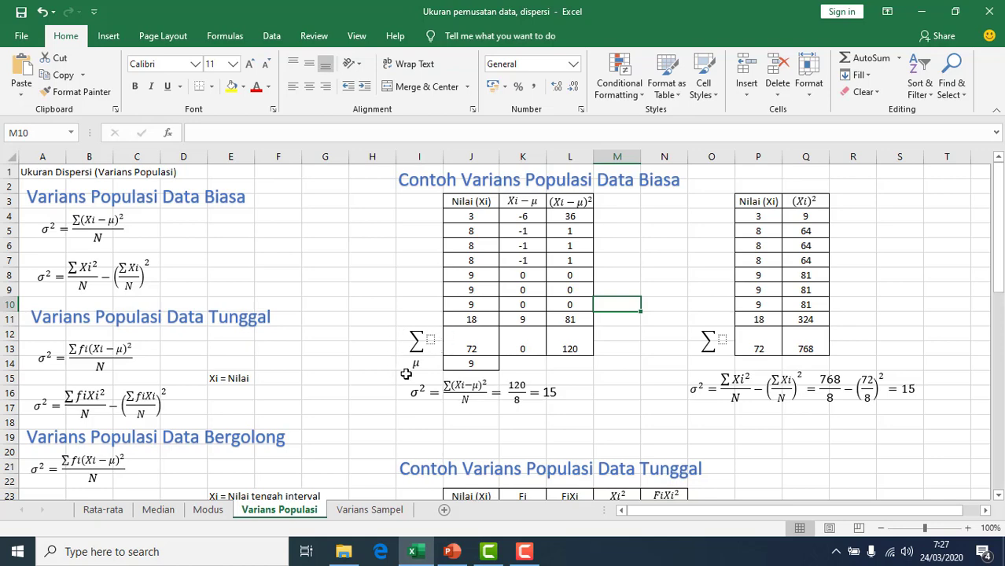
Total the Nilai (Xi) values J4:J11 with a SUM formula in merged cell J12
left_click(482, 344)
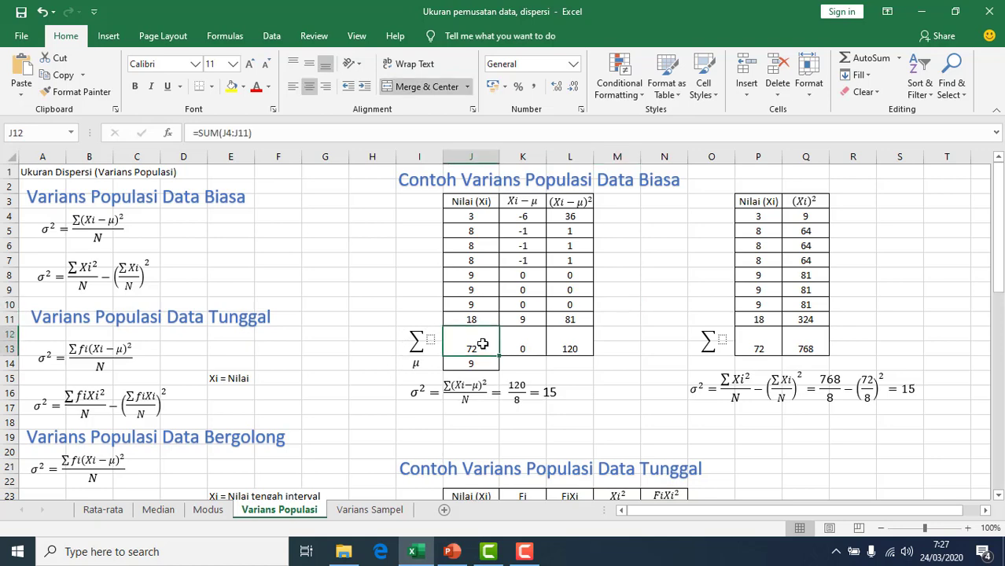
type("=sum(")
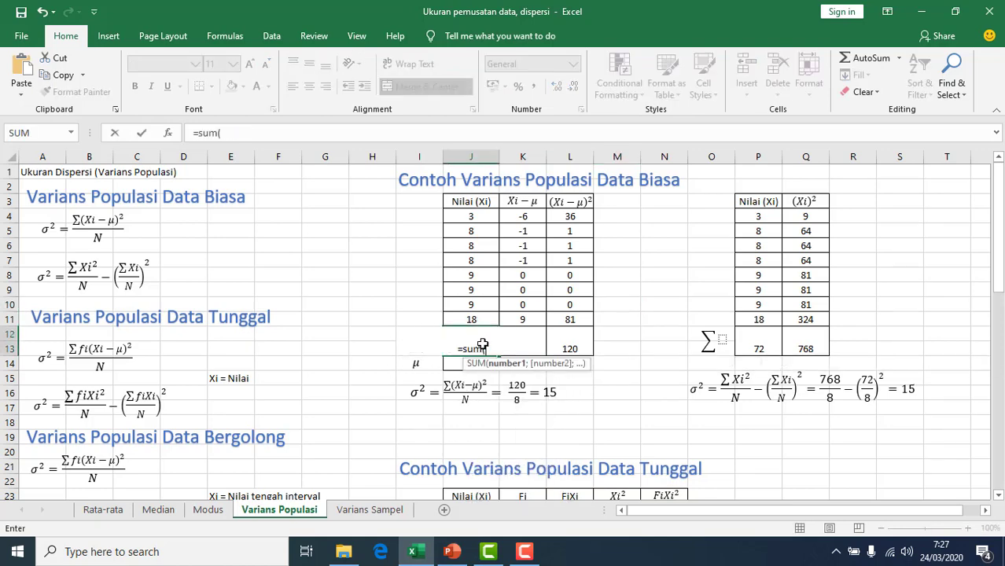
left_click_drag(476, 217, 483, 318)
key("Return")
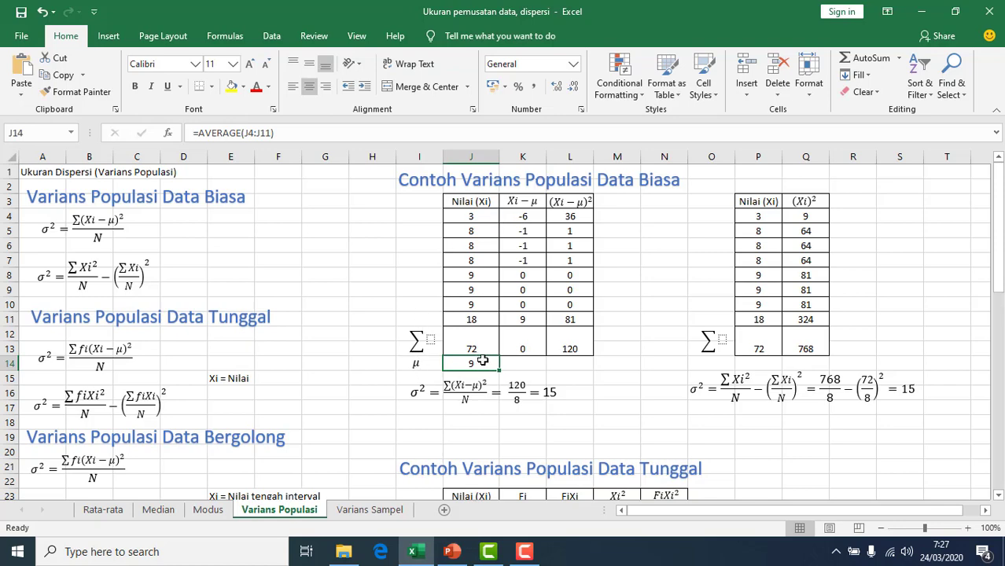
Calculate the mean μ of J4:J11 with an AVERAGE formula in cell J14
type("=avera")
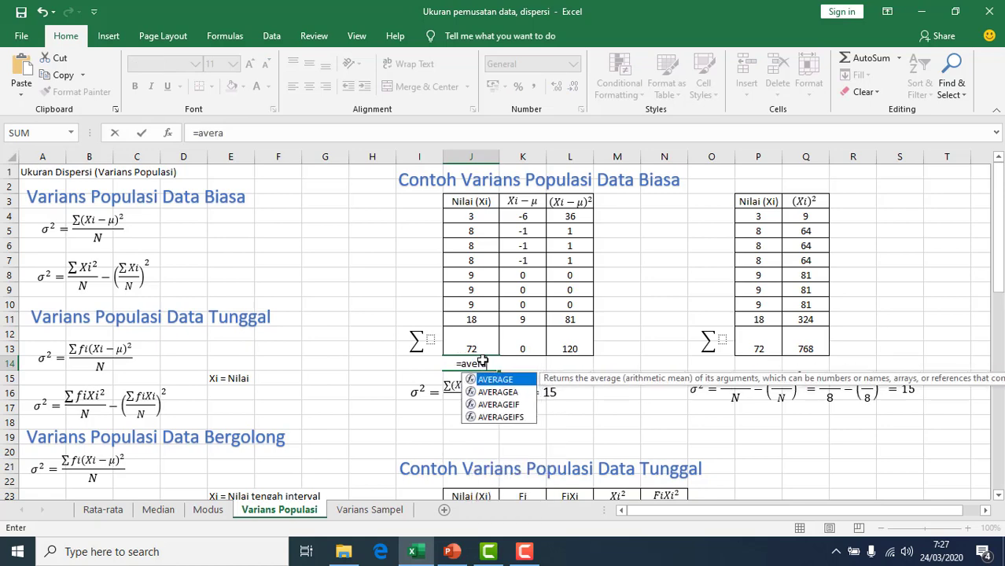
double_click(496, 380)
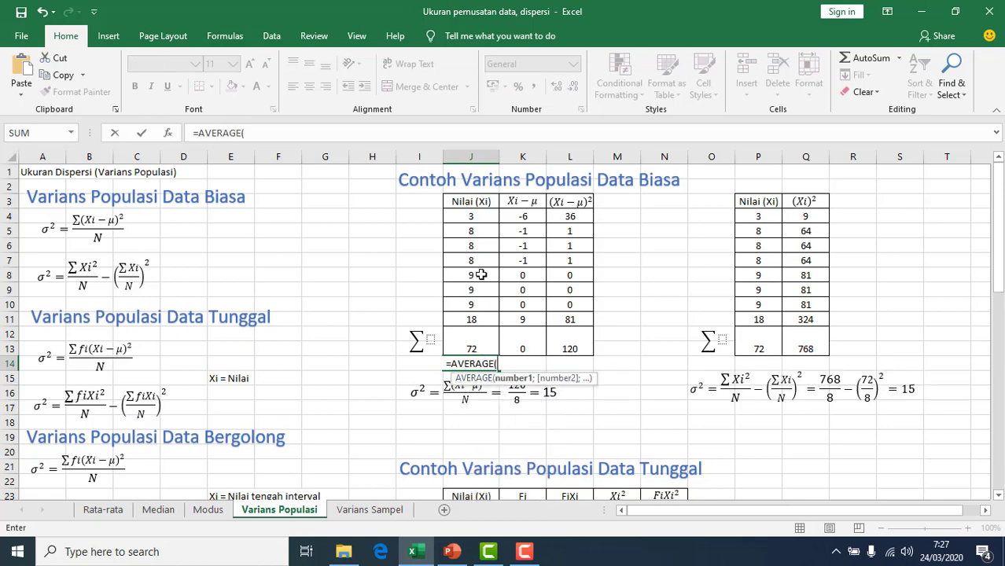
left_click_drag(472, 217, 474, 321)
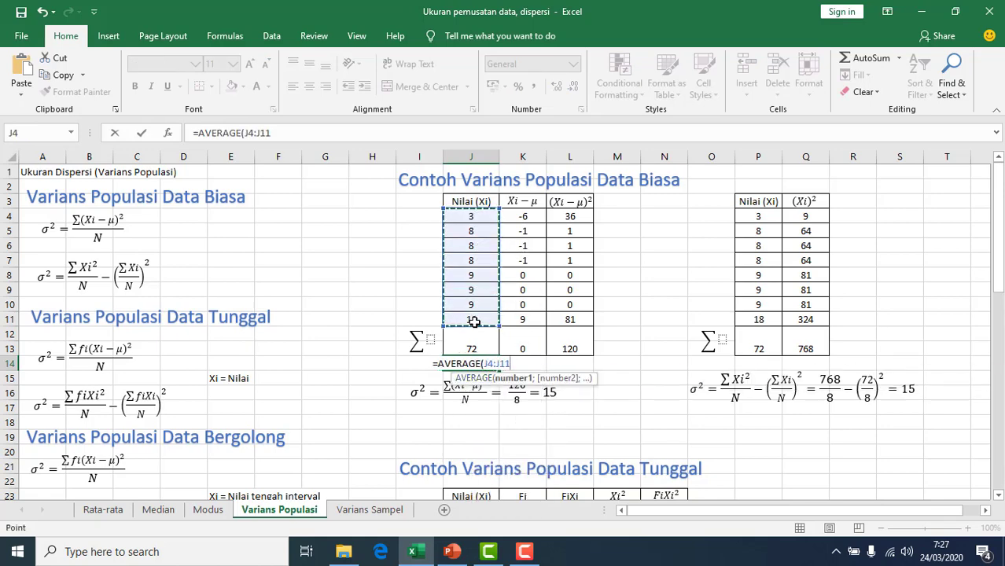
key("Return")
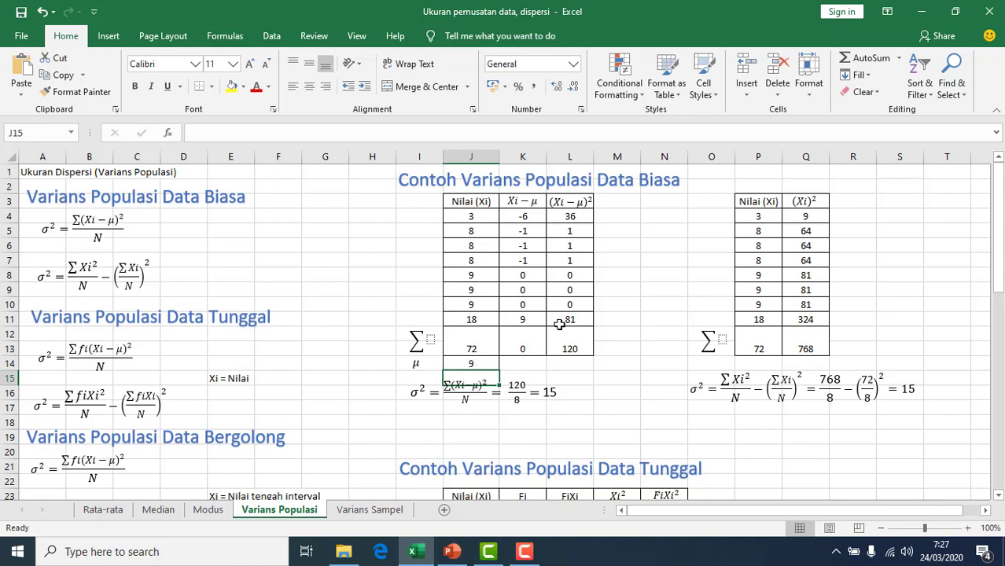
Examine the Xi − μ formulas in K4, K5, K8 and K11 to see how each deviation from the mean is calculated
left_click(142, 229)
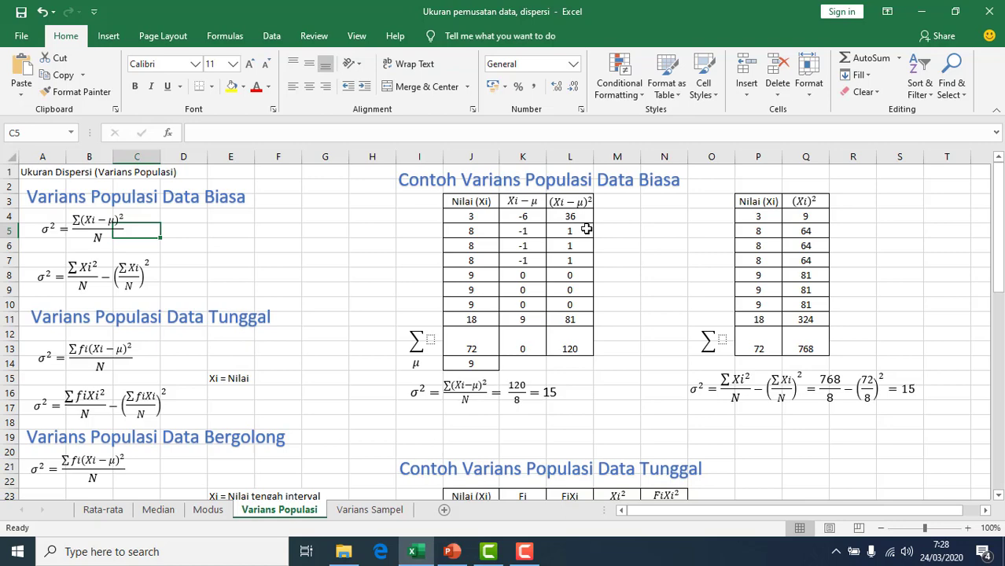
left_click(534, 218)
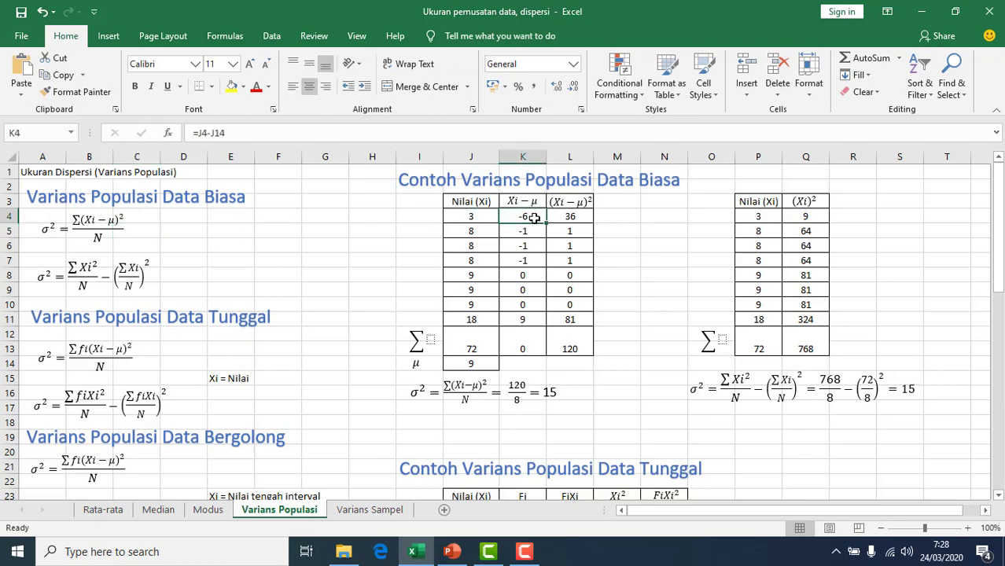
left_click(489, 132)
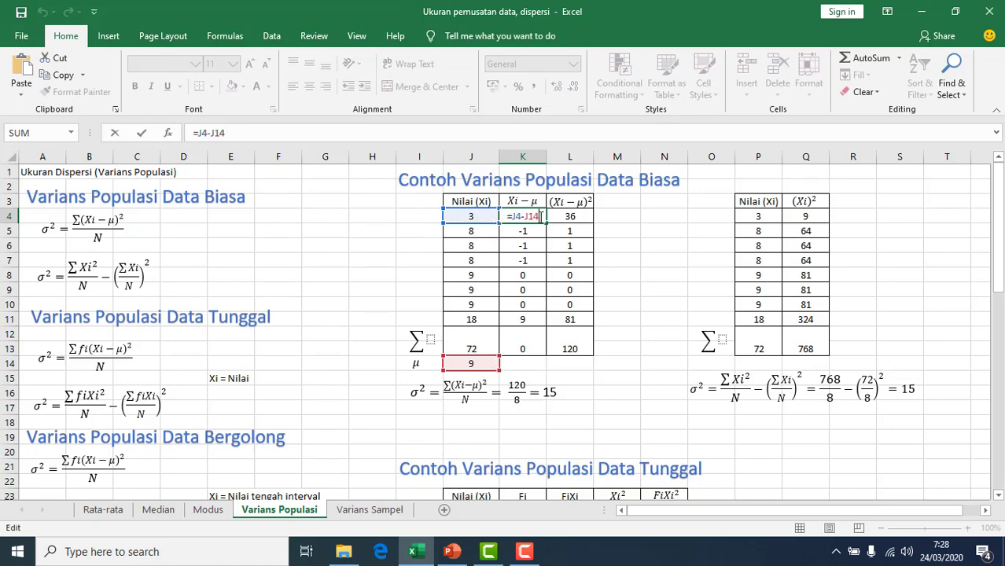
key("Return")
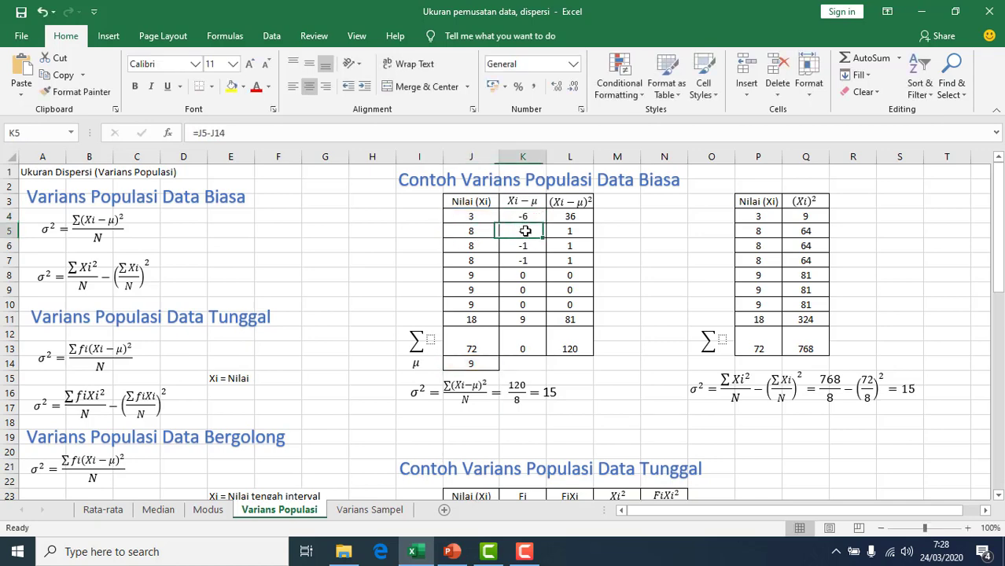
left_click(490, 130)
key("Return")
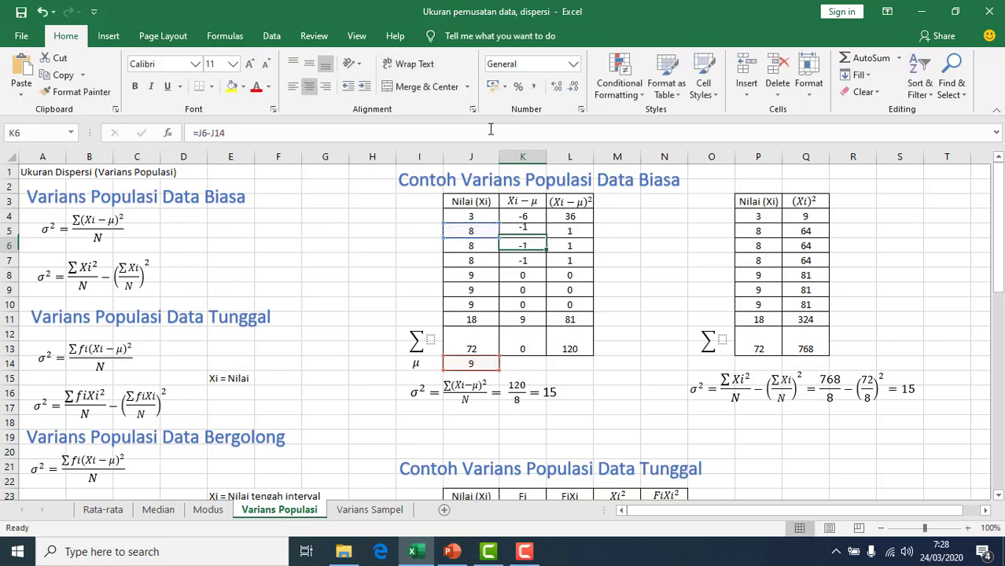
left_click(526, 277)
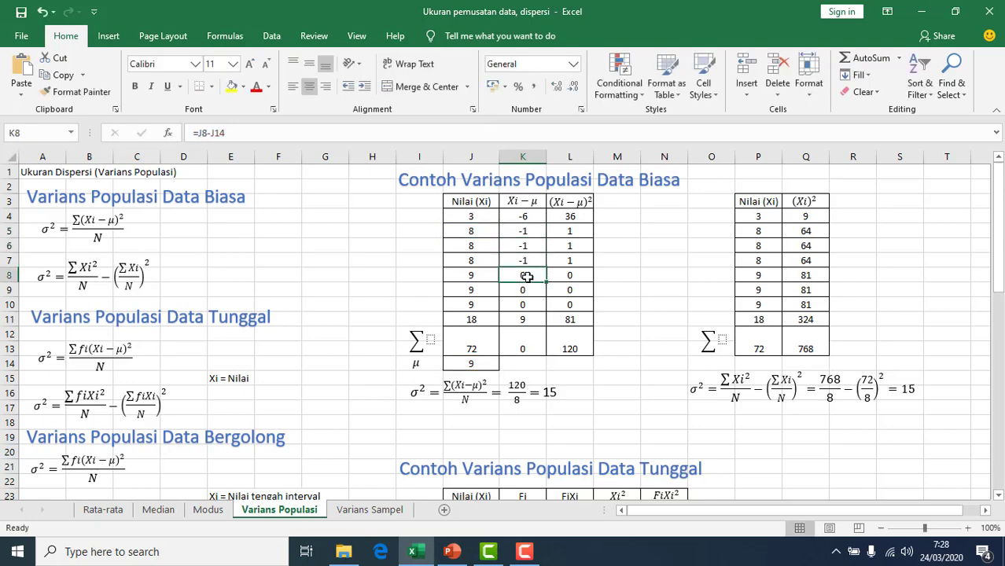
left_click(520, 321)
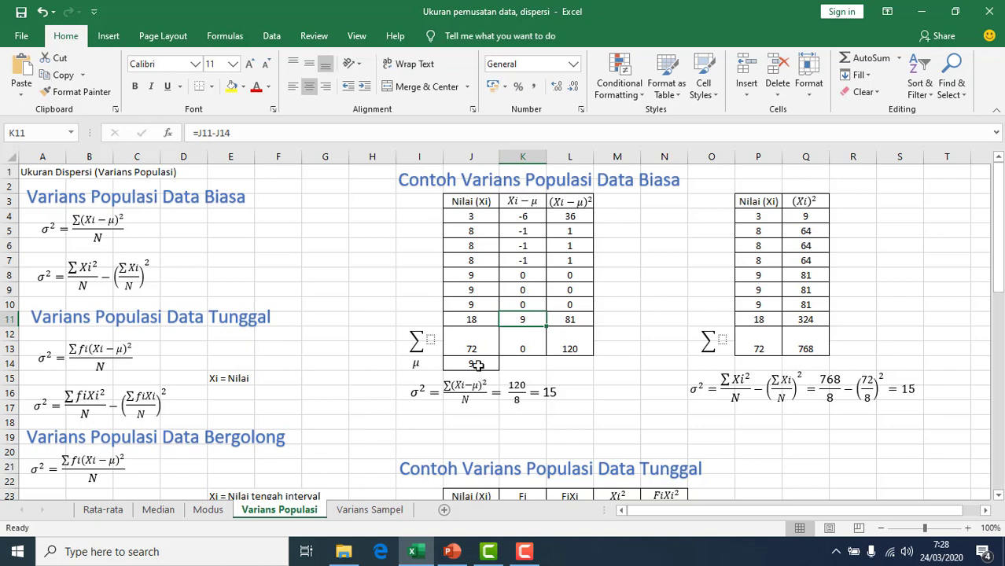
Clear the total in merged cell K12 beneath the Xi − μ column
left_click(528, 348)
key("Delete")
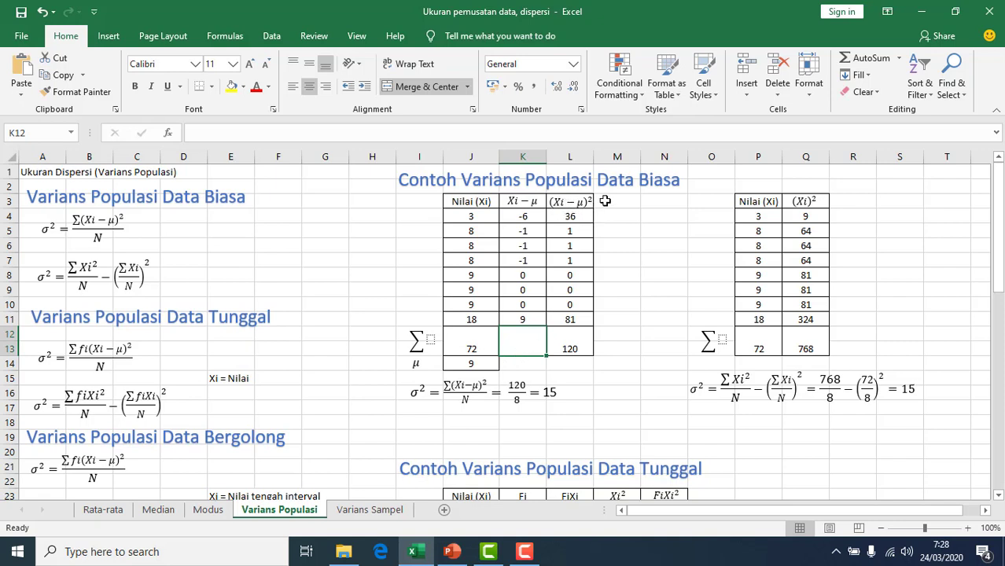
Examine the squared-deviation formulas in L4, L8 and L11 against their Xi − μ values in column K
left_click(534, 217)
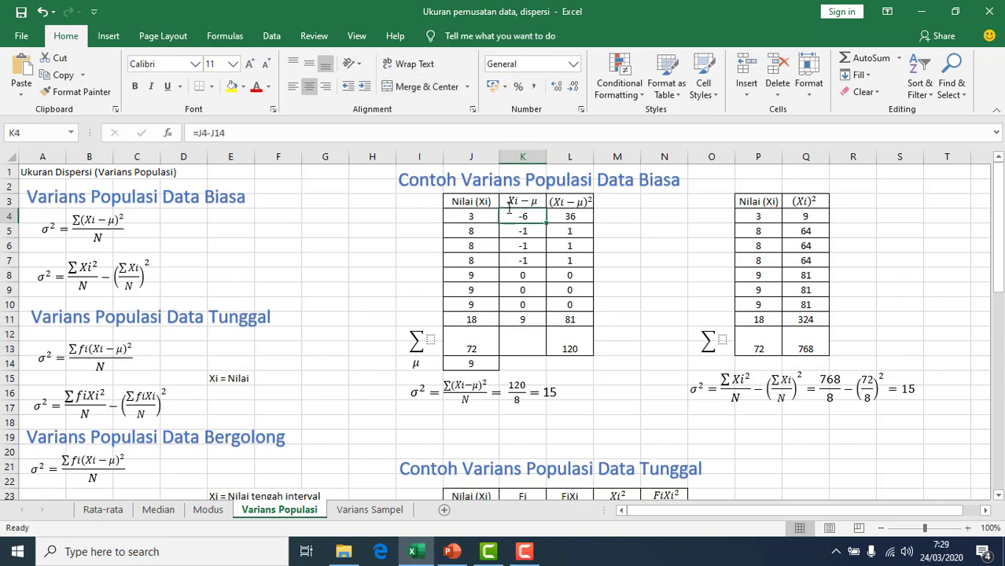
left_click(577, 217)
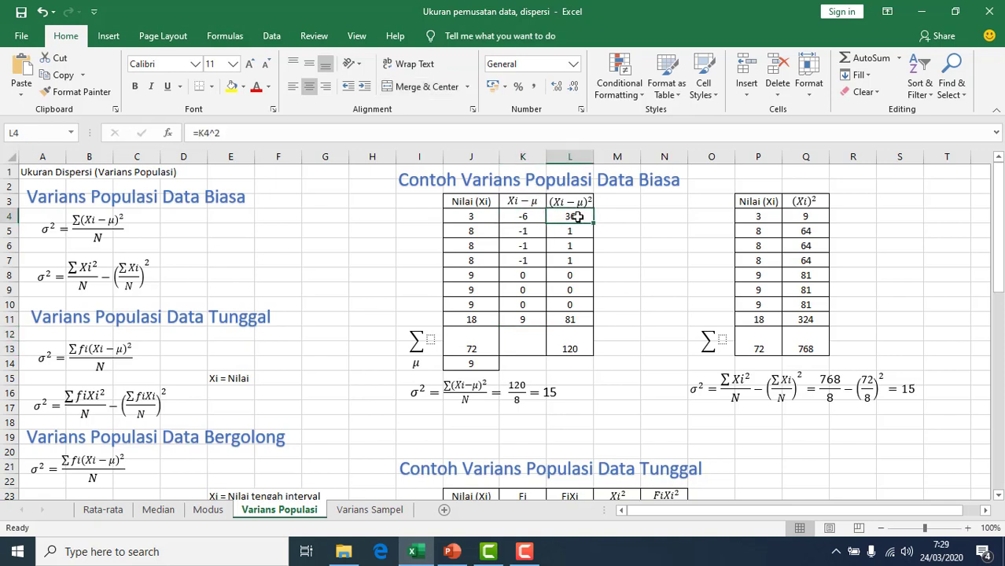
left_click(517, 132)
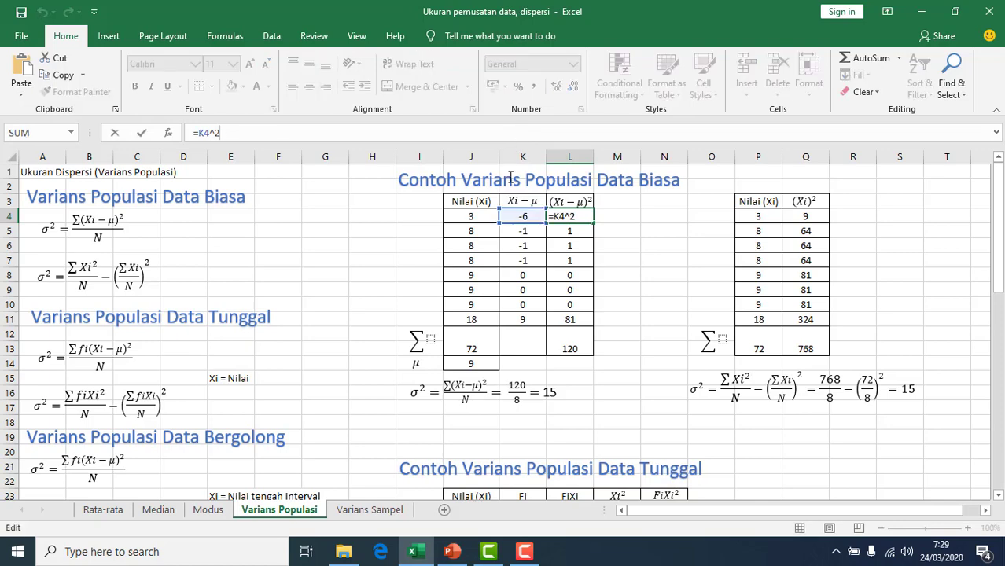
key("Return")
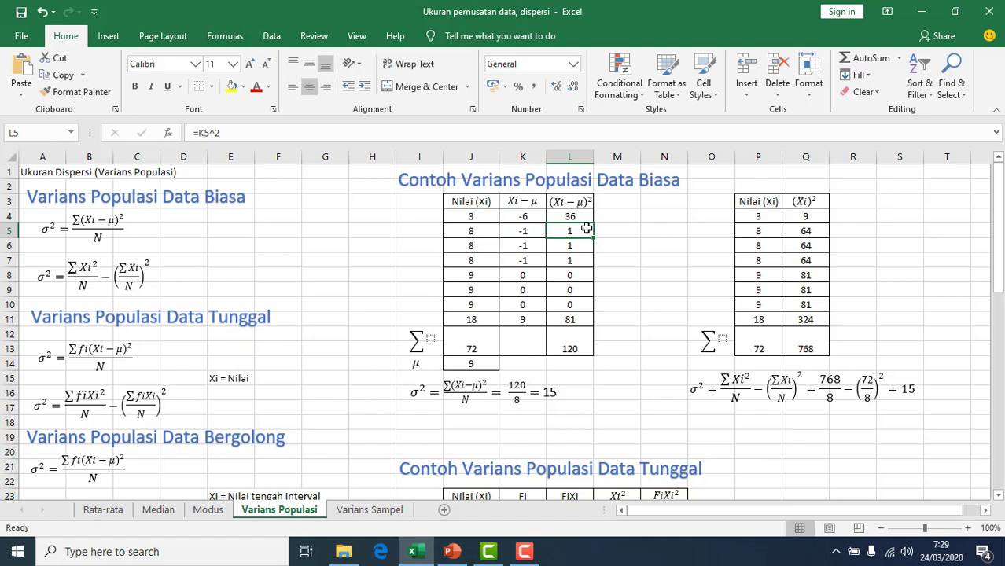
left_click(574, 277)
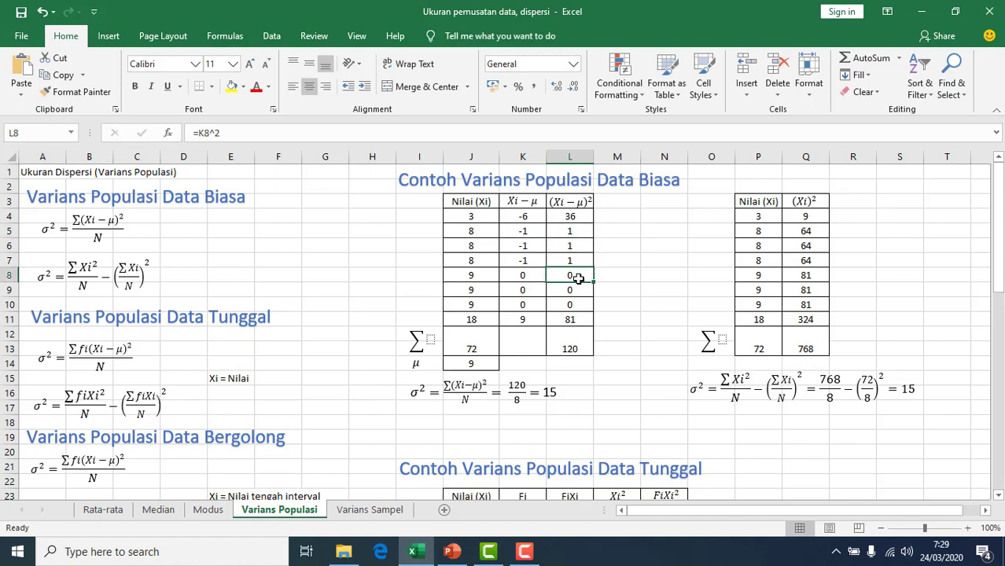
left_click(531, 319)
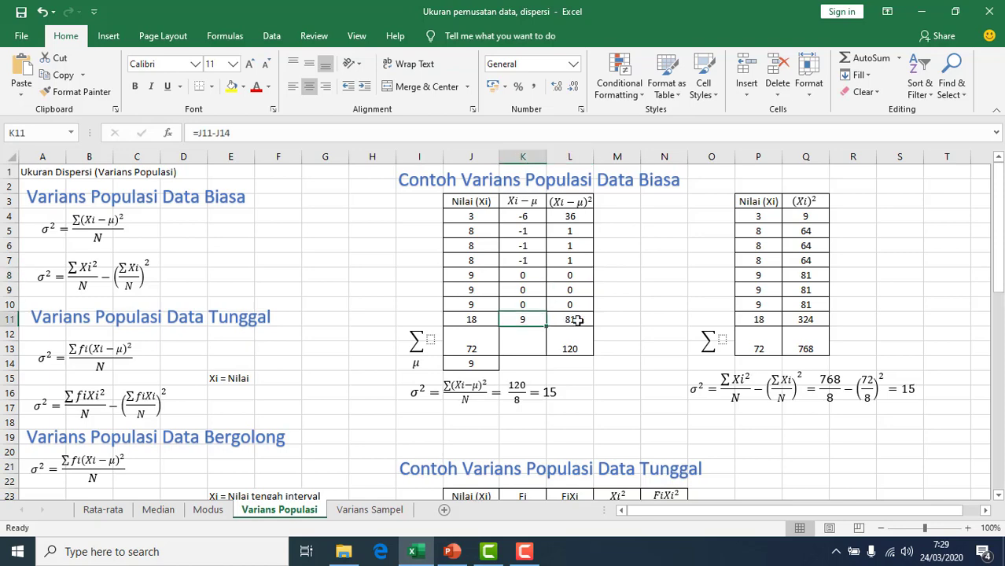
left_click(577, 320)
Total the (Xi − μ)² values L4:L11 with a SUM formula in merged cell L12
left_click(578, 351)
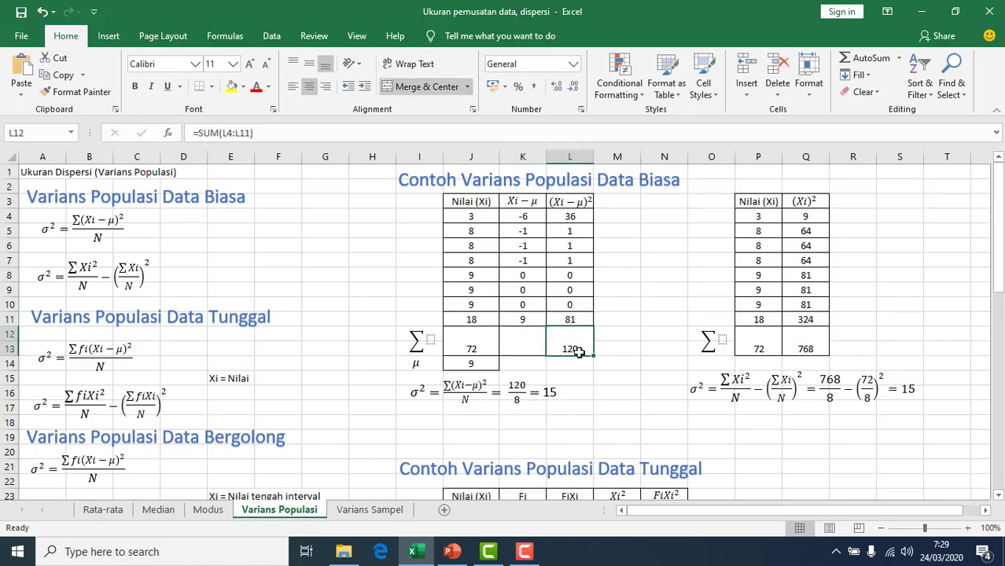
type("=sum")
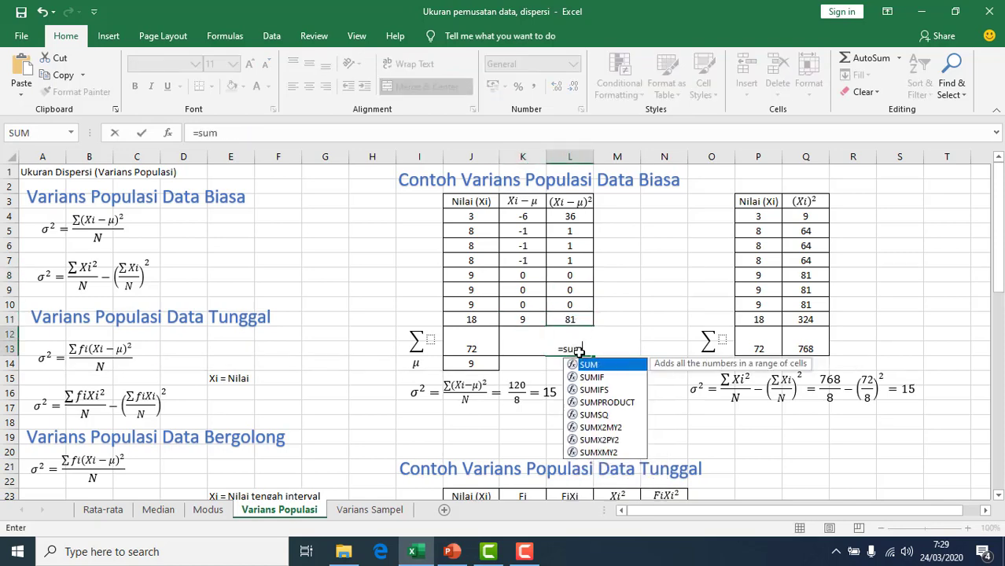
type("(")
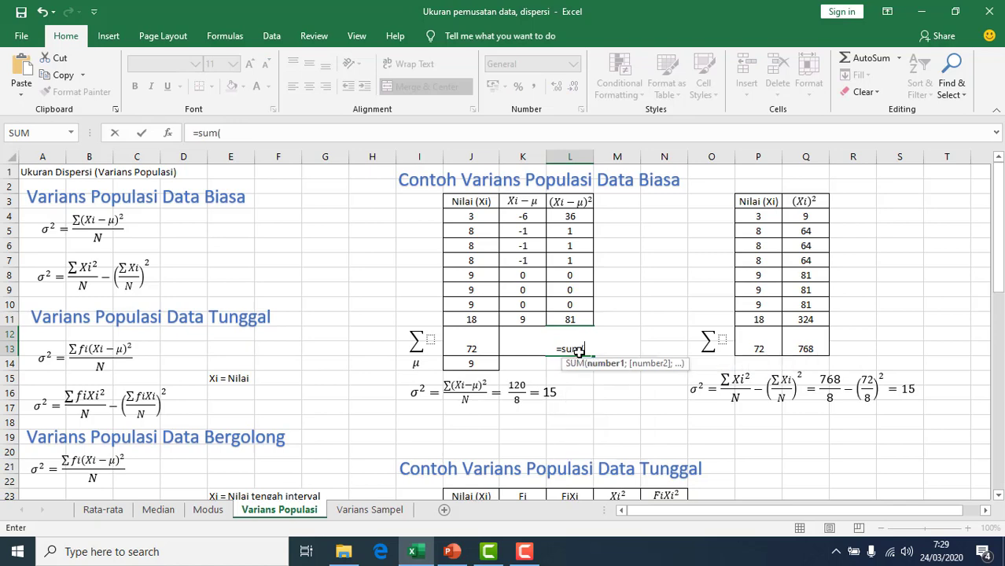
left_click(578, 219)
left_click_drag(579, 219, 577, 321)
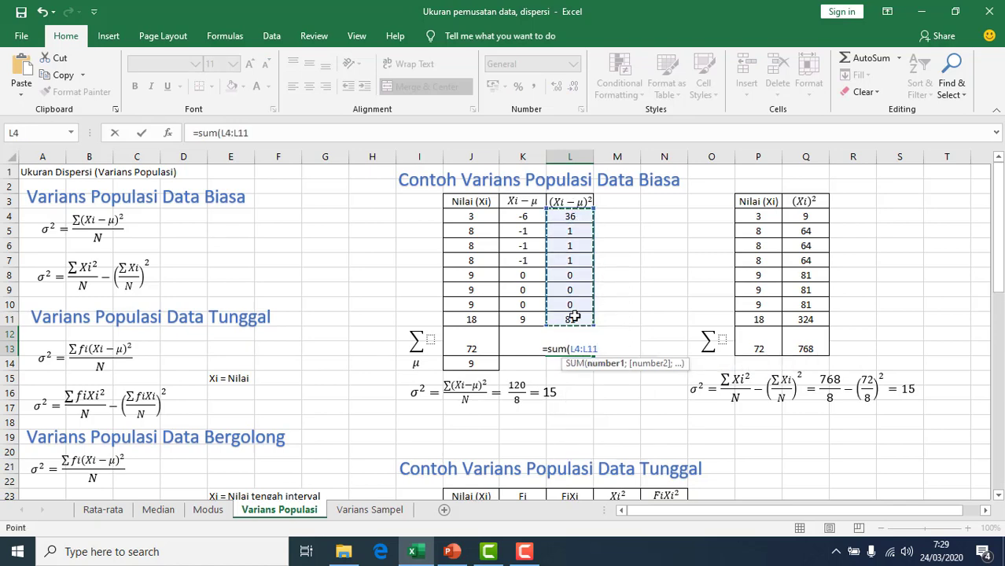
type(")")
key("Return")
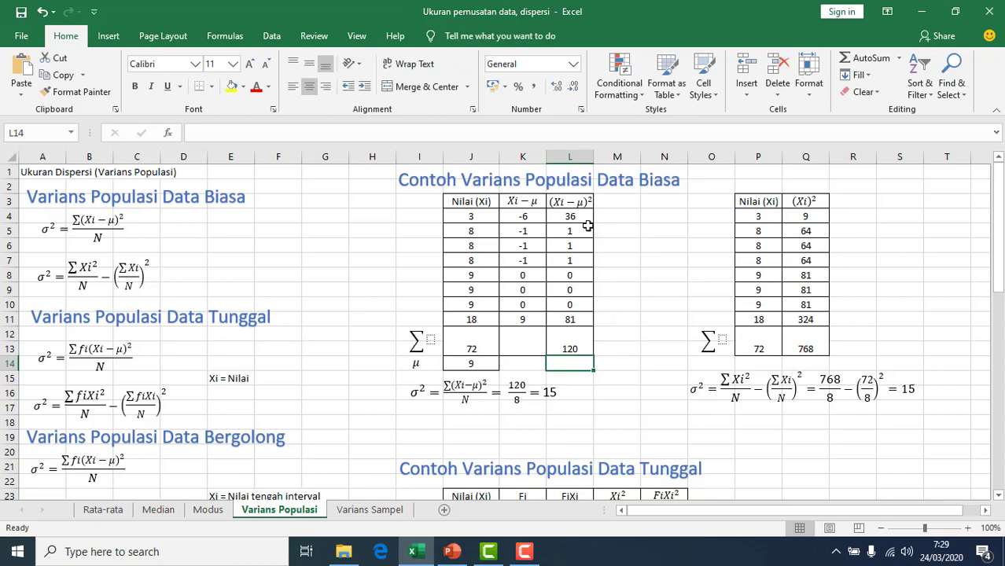
Compare the (Xi − μ)² total in L12 with the fraction and result in the variance equation below the first table
left_click(558, 334)
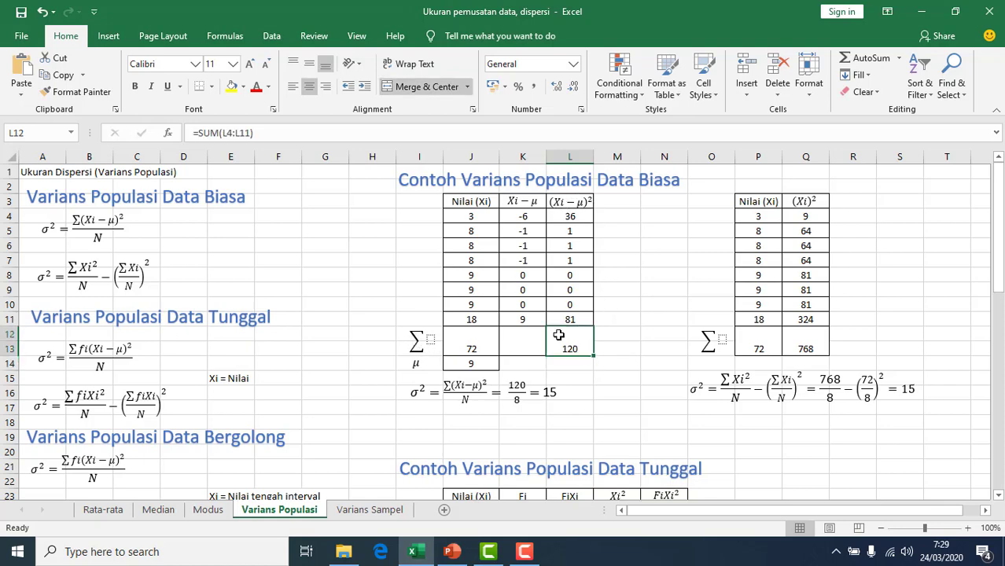
left_click(522, 383)
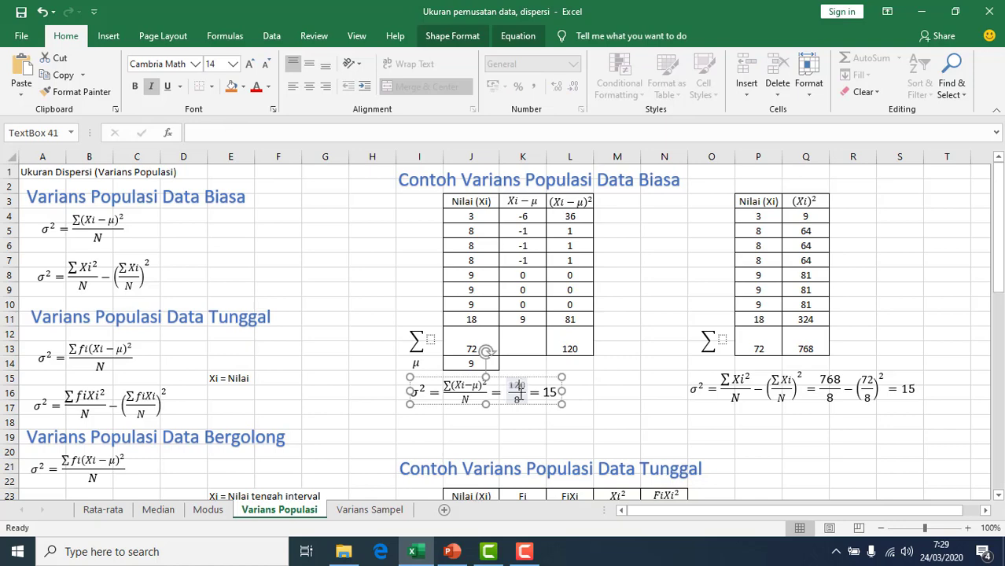
left_click(520, 397)
left_click(578, 391)
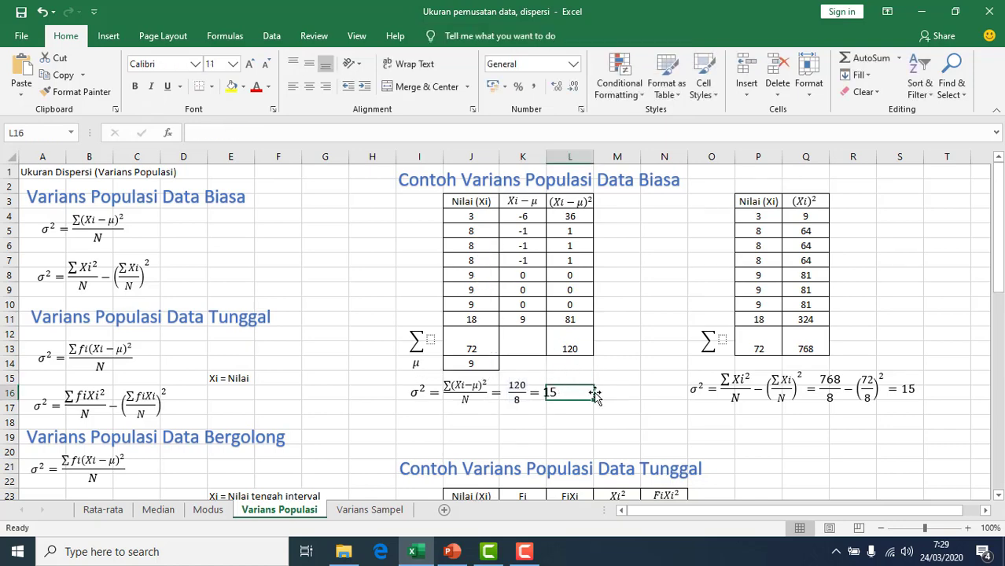
left_click(635, 402)
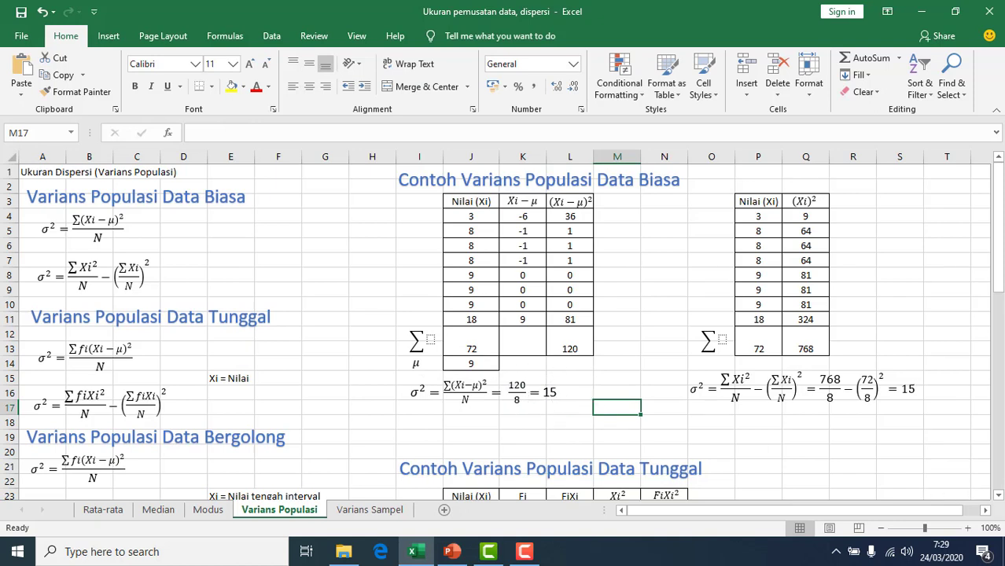
Total the Xi values P4:P11 of the second table with a SUM formula in merged cell P12
left_click(987, 511)
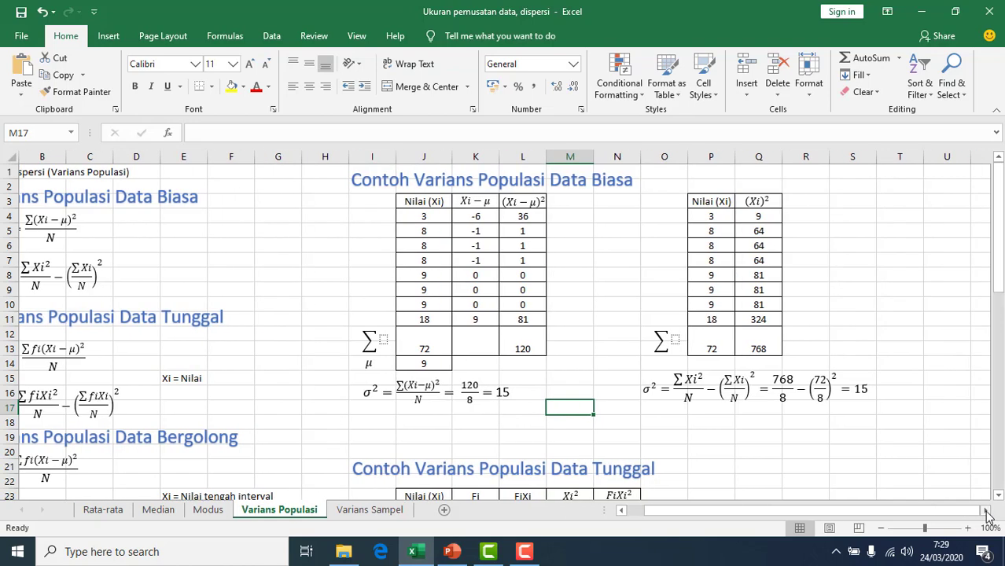
left_click(987, 511)
left_click(987, 511)
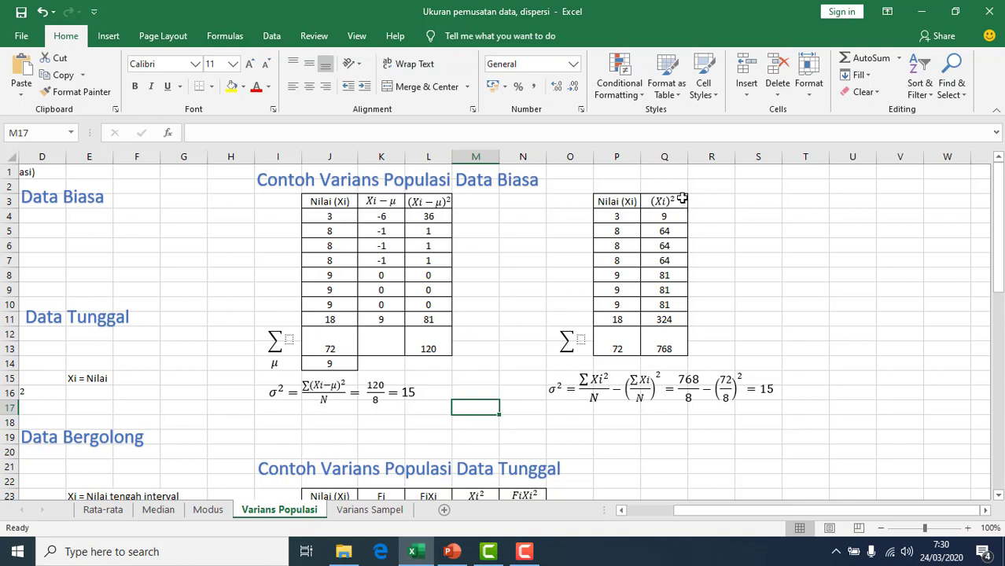
left_click(628, 216)
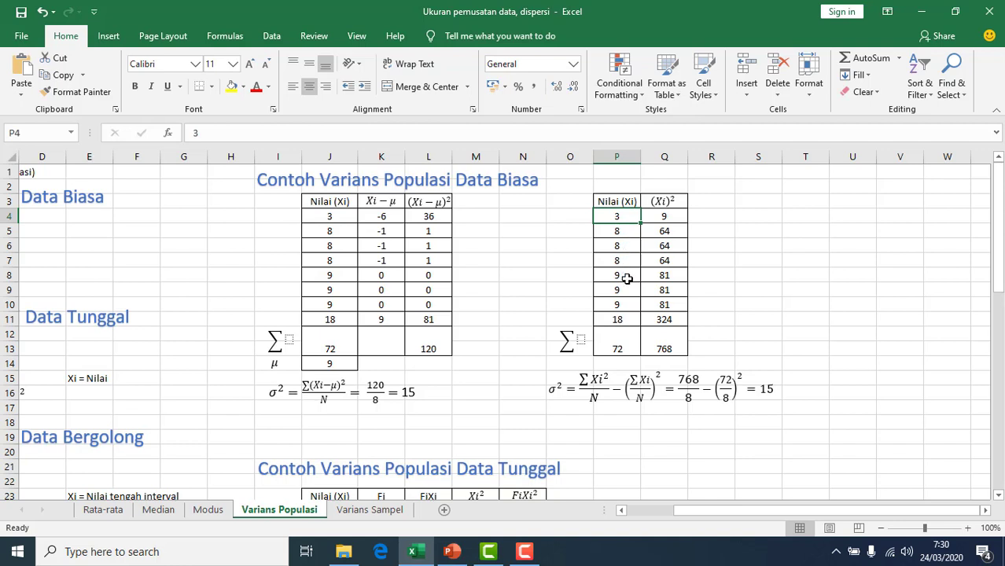
left_click(627, 344)
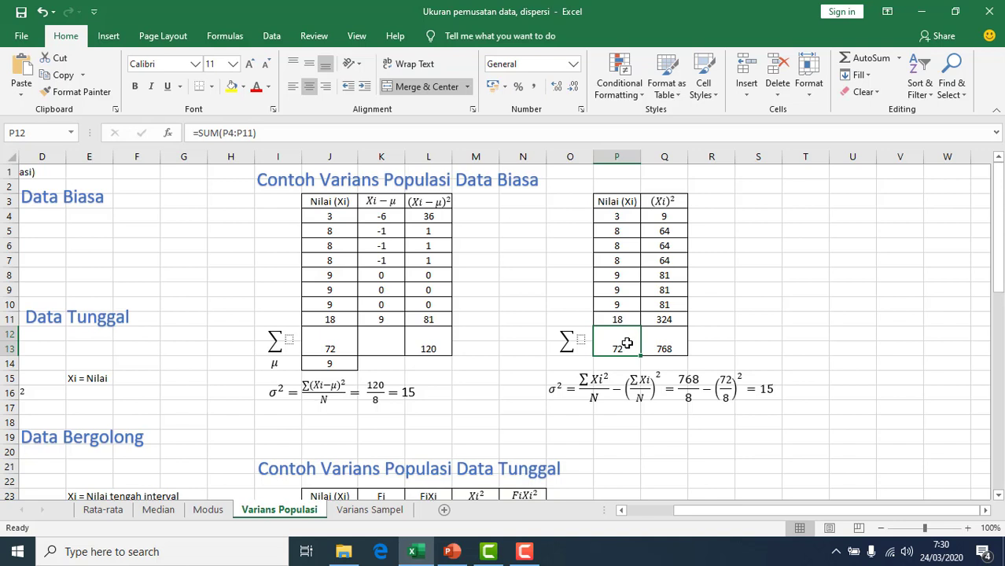
type("=sum(")
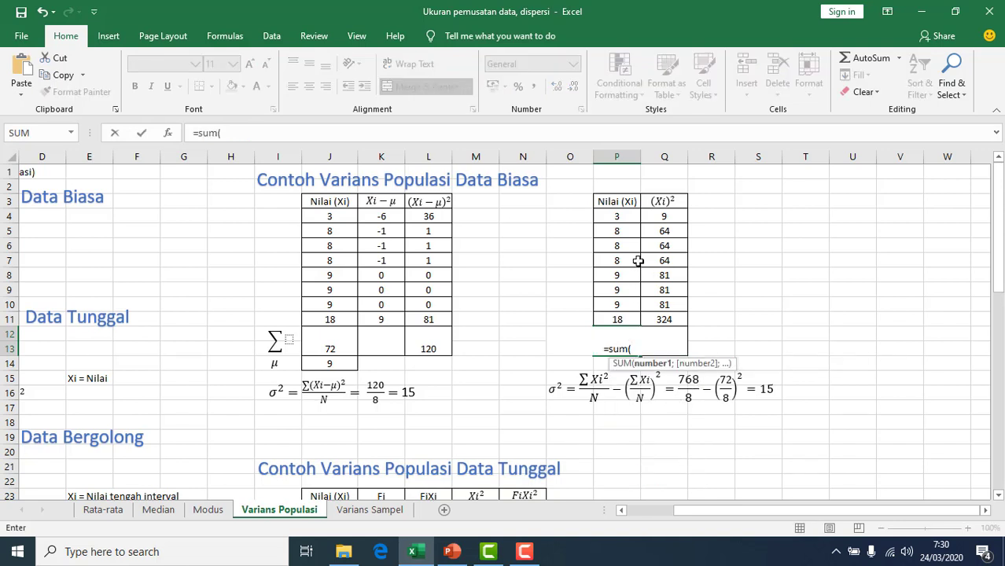
left_click_drag(618, 217, 623, 319)
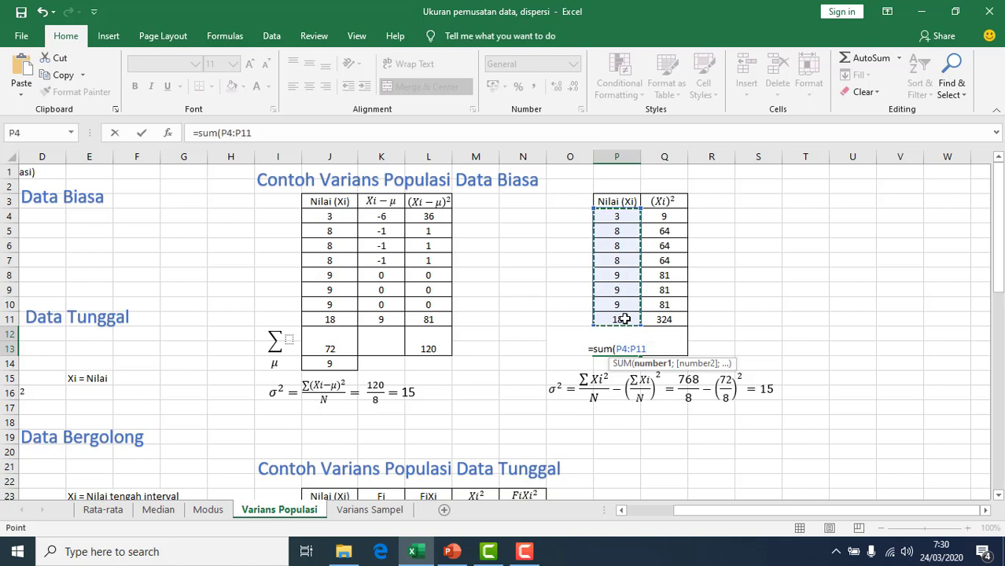
type(")")
key("Return")
Clear the total in merged cell Q12 and examine the squaring formula in Q4 without changing it
left_click(660, 347)
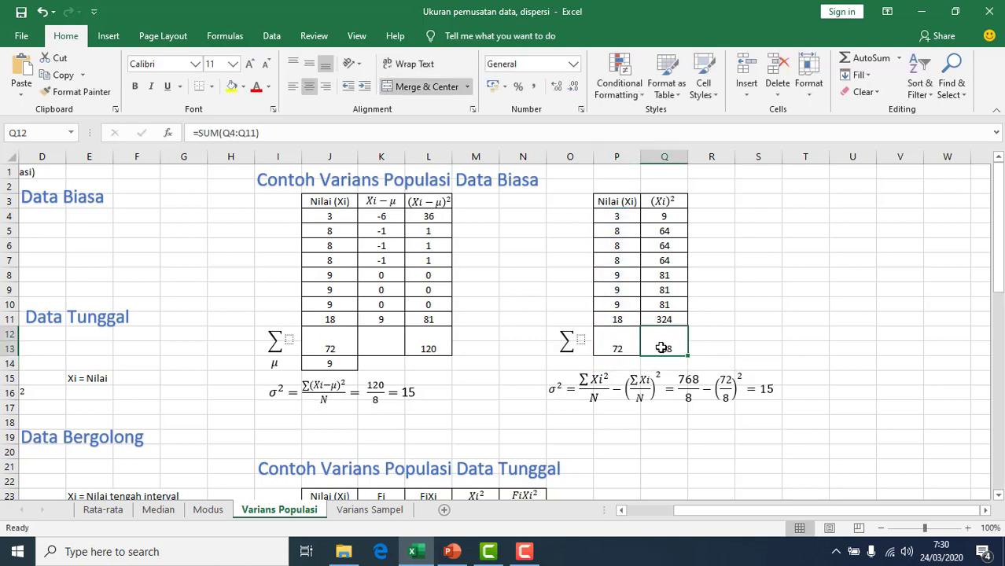
key("Delete")
left_click(665, 217)
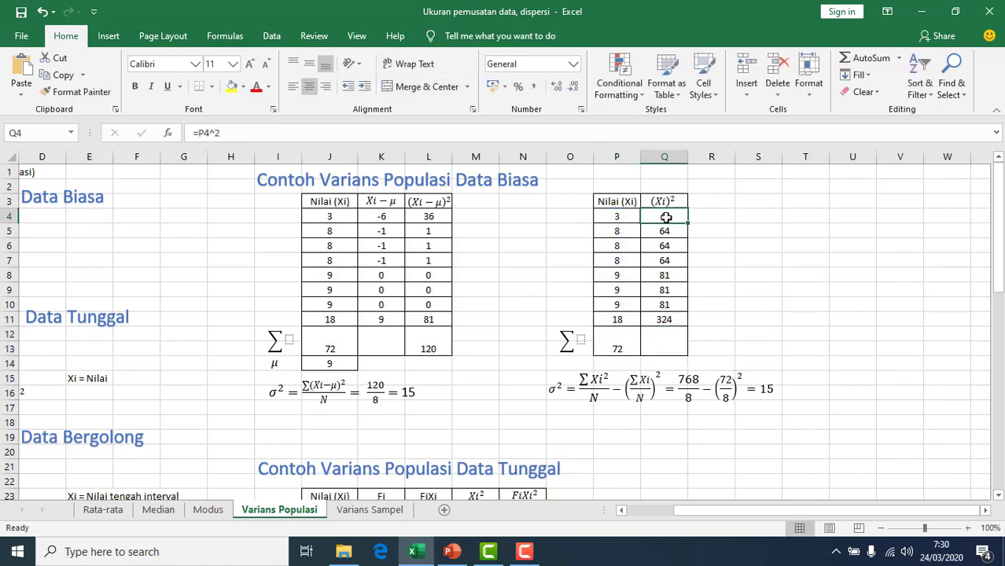
double_click(665, 217)
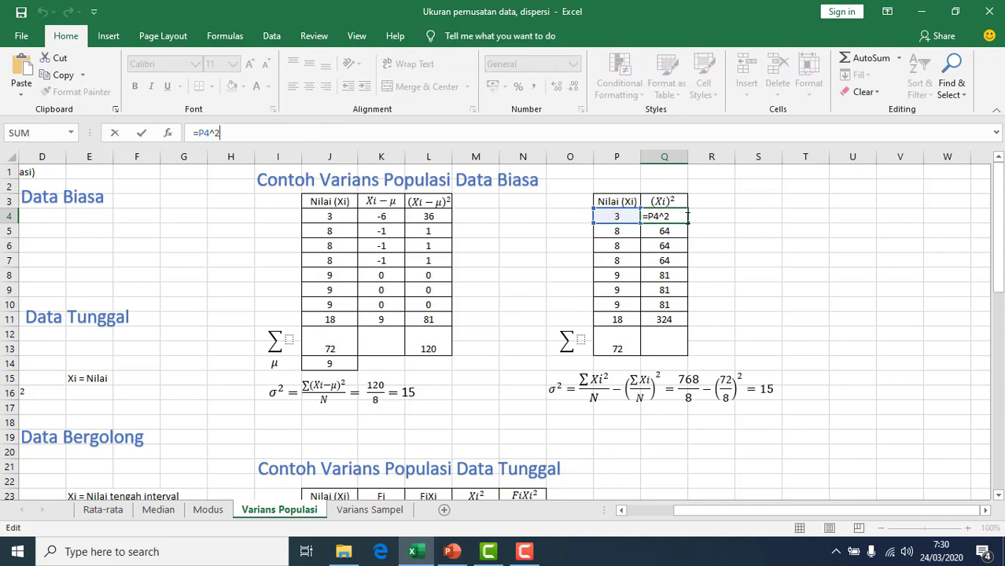
key("Return")
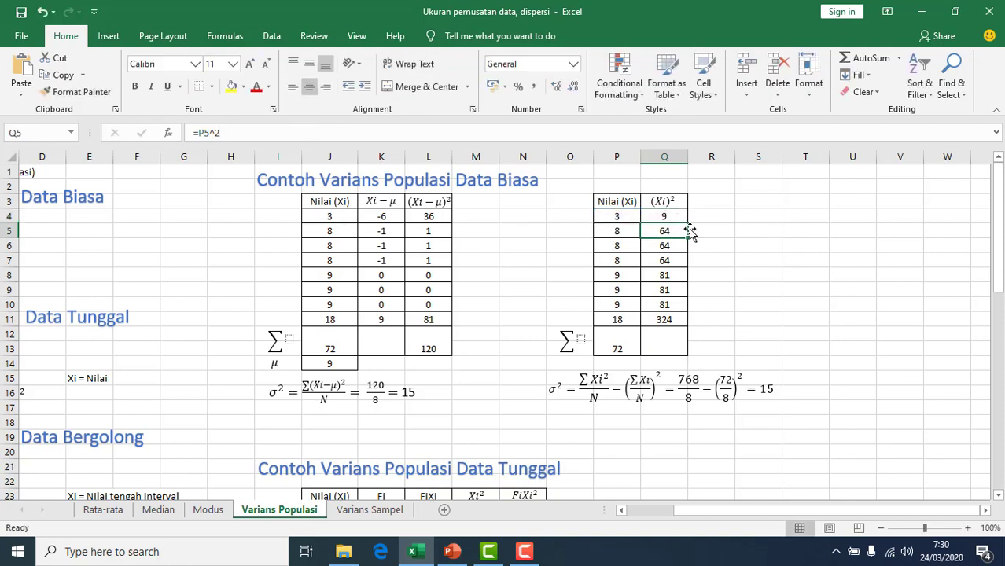
Total the (Xi)² values Q4:Q11 with a SUM formula in merged cell Q12
left_click(676, 319)
left_click(674, 335)
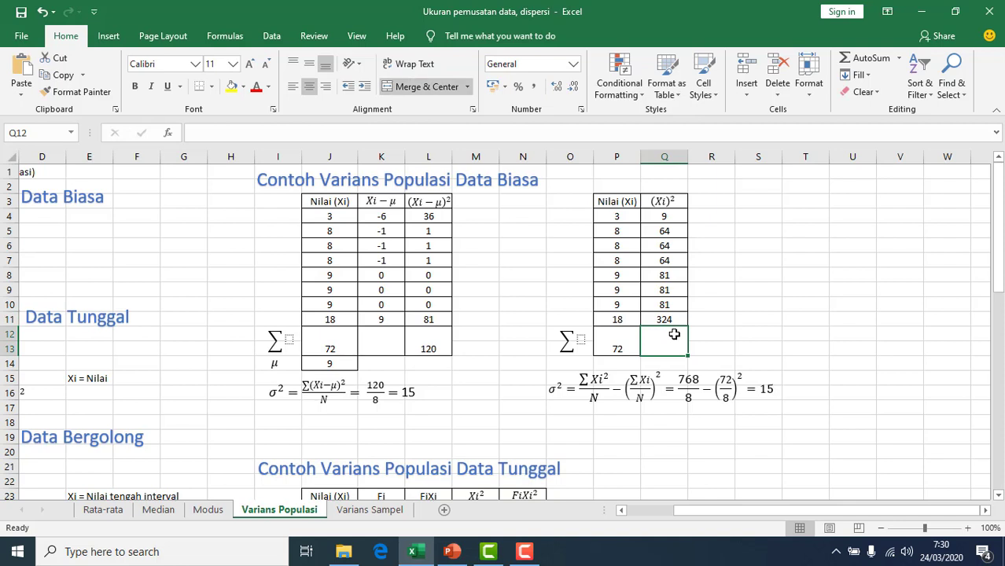
type("=sum")
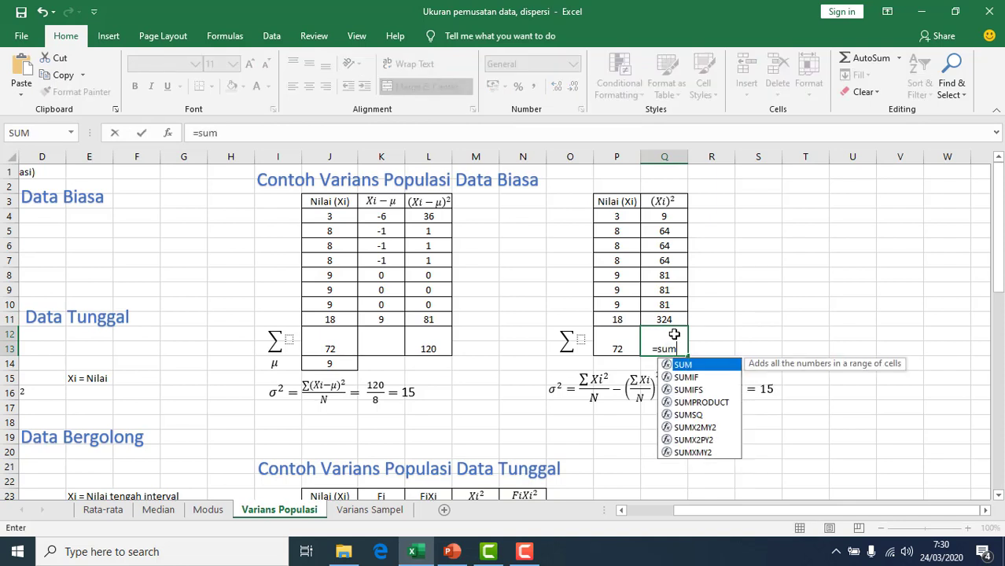
type("(")
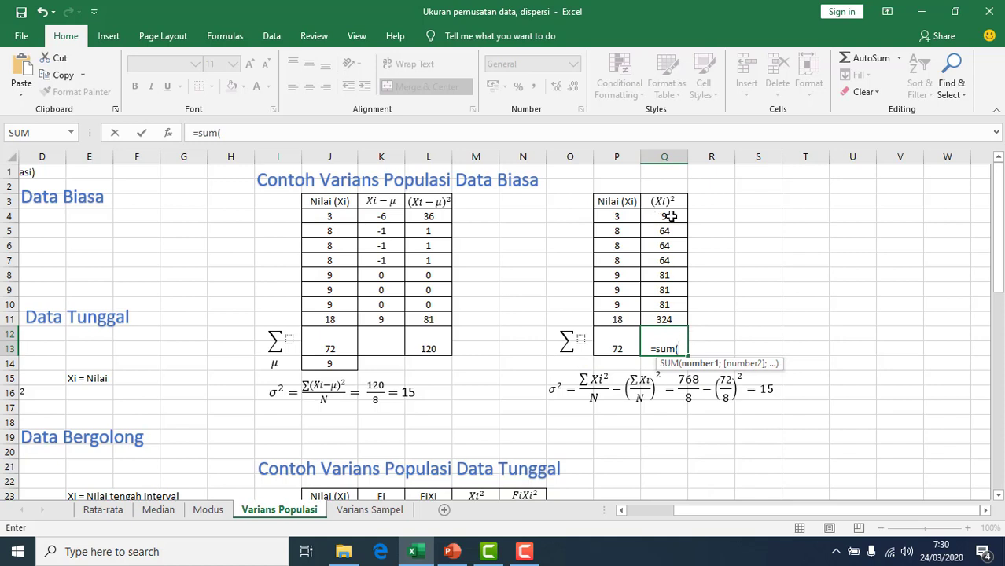
left_click_drag(666, 218, 667, 314)
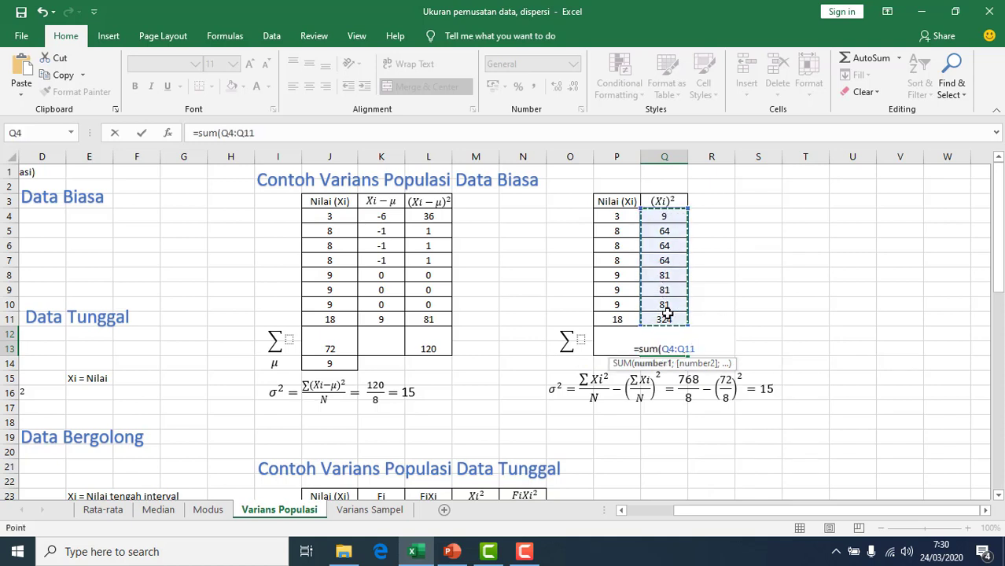
type(")")
key("Return")
Middle-align the Xi and (Xi)² totals in P12 and Q12 vertically
left_click_drag(626, 341, 650, 341)
left_click(309, 63)
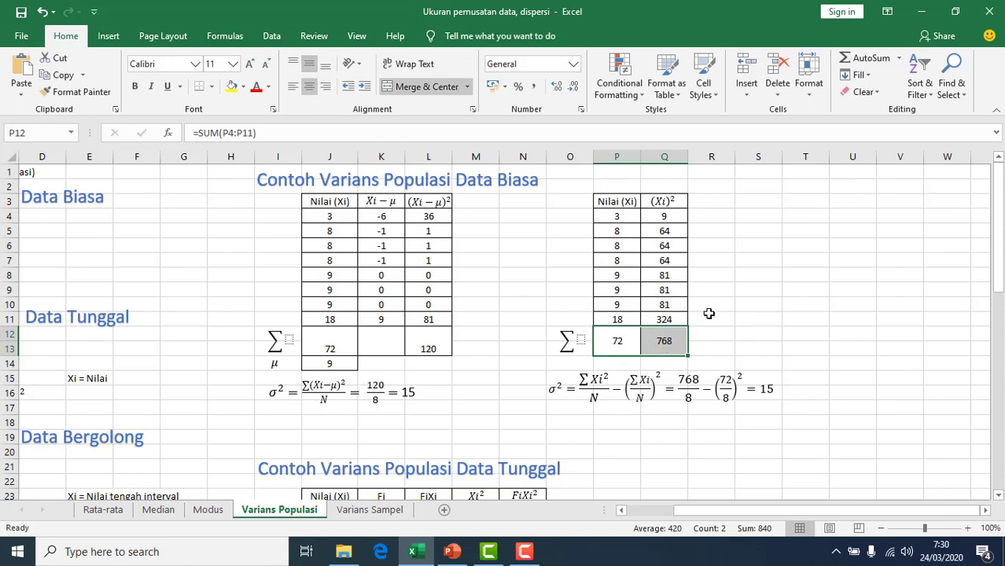
left_click(710, 319)
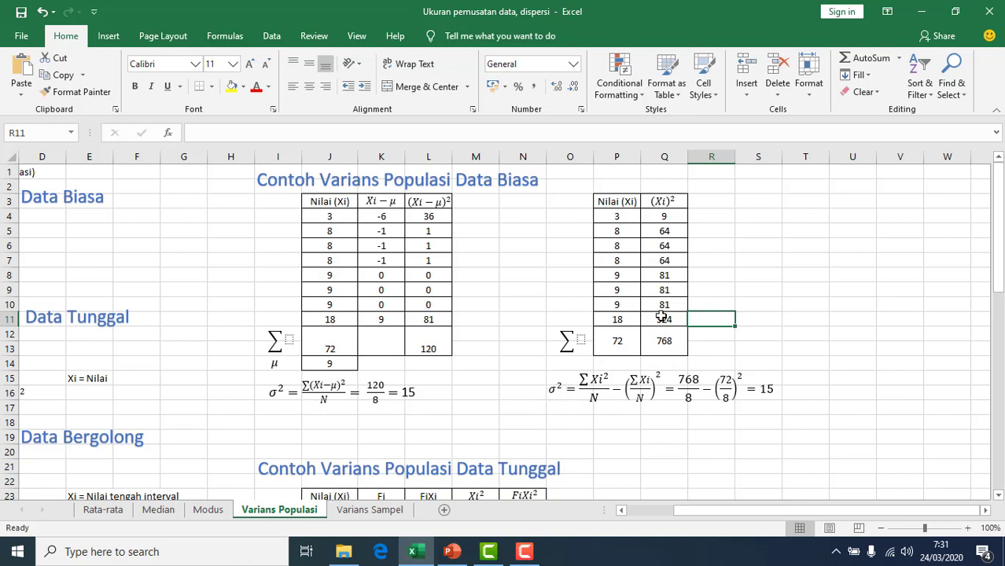
Examine the first fraction in the variance equation below the second table against the totals above it
left_click(699, 381)
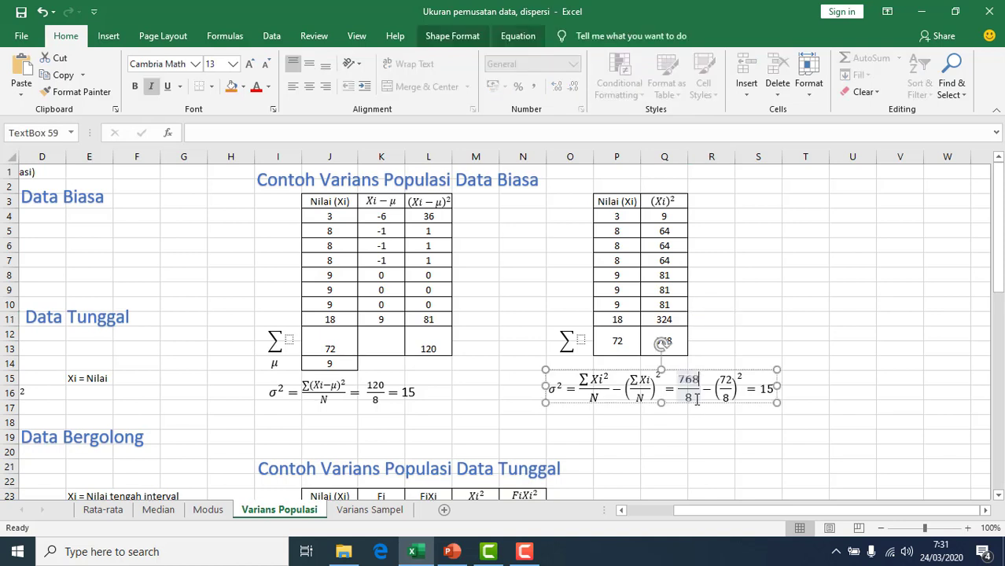
left_click(704, 419)
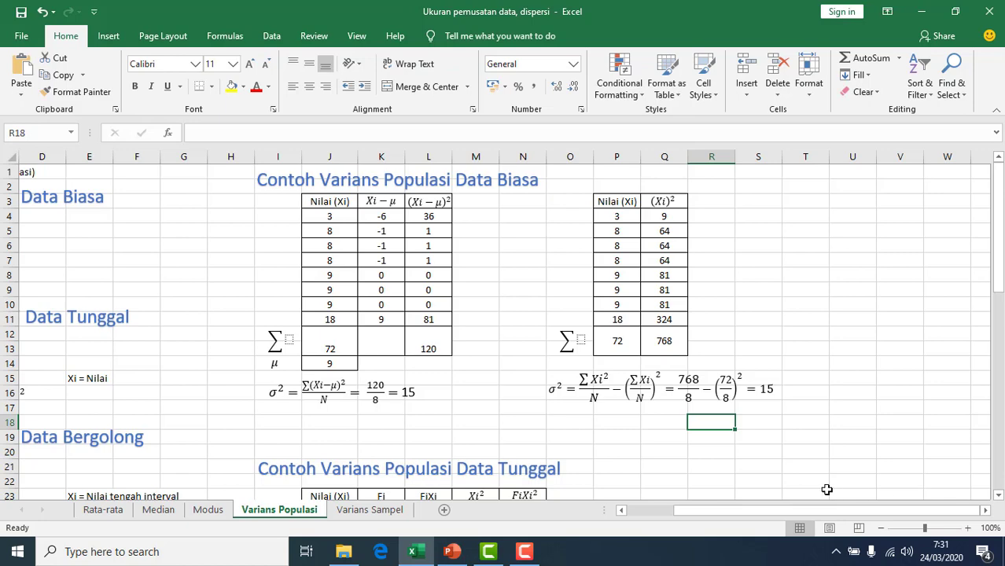
left_click(631, 509)
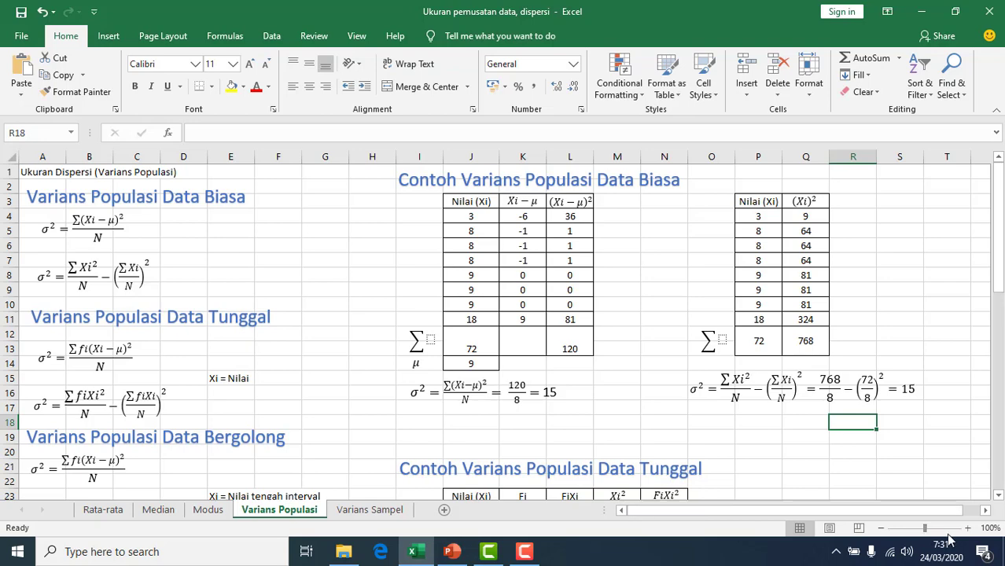
Clear the FiXi, Xi² and FiXi² values together with their totals, L24:N34, in the Data Tunggal example table
left_click(997, 498)
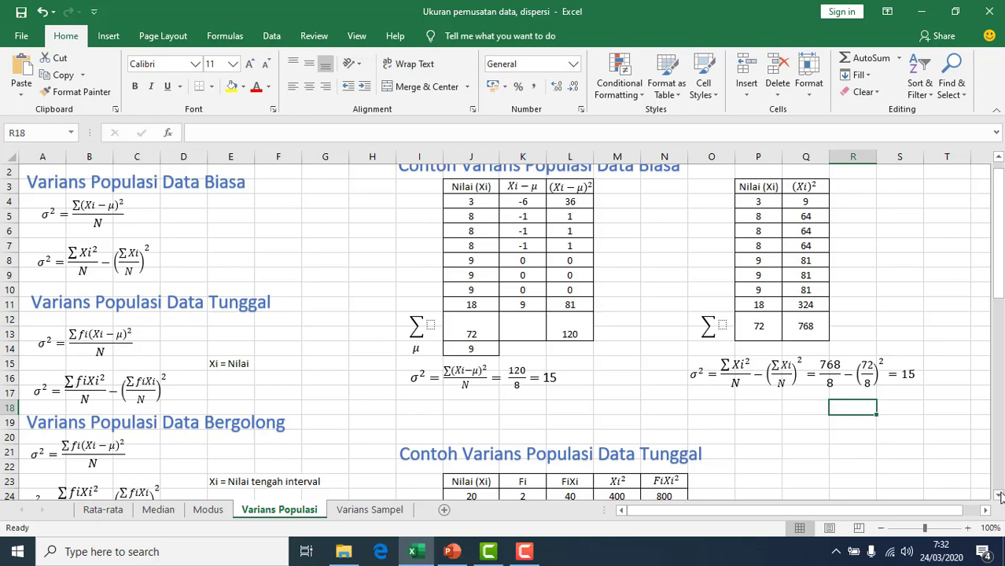
left_click_drag(999, 495, 999, 494)
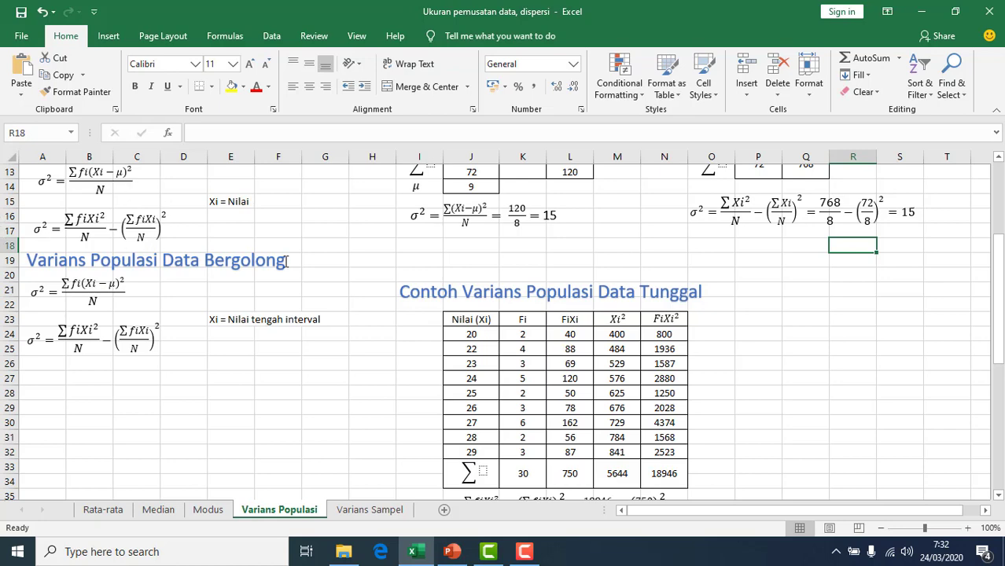
left_click(999, 496)
left_click(999, 495)
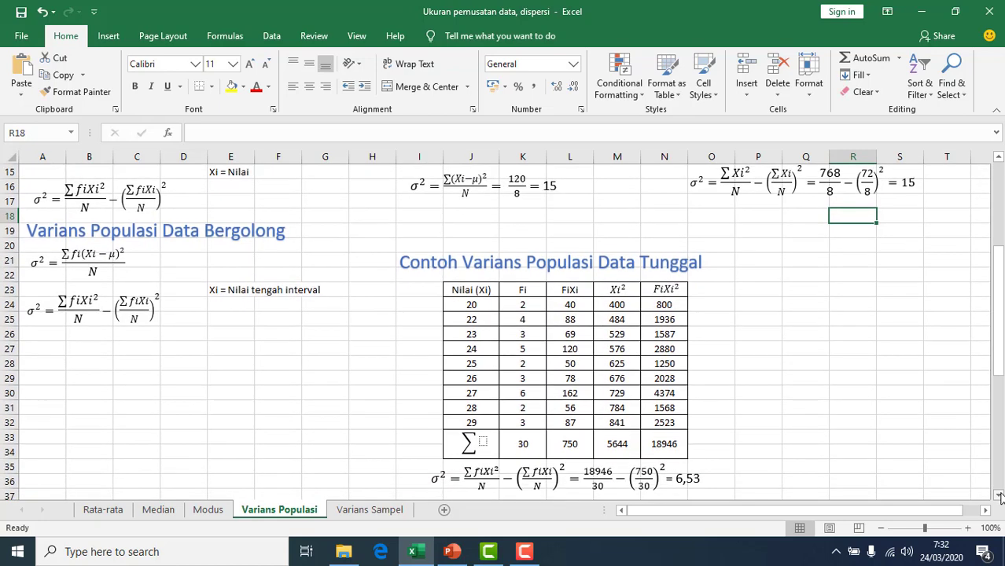
left_click(1000, 495)
left_click(999, 496)
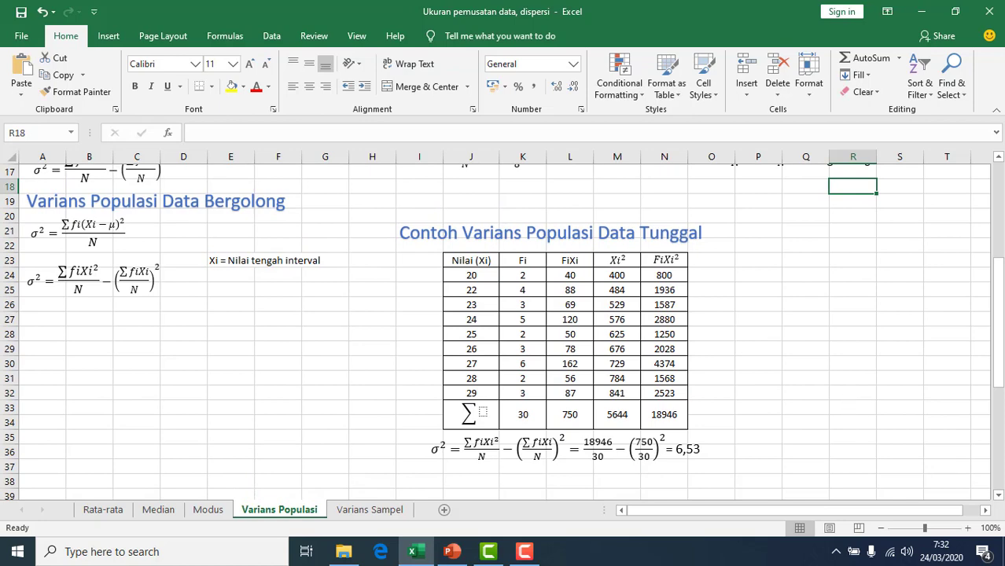
left_click(999, 157)
left_click(999, 157)
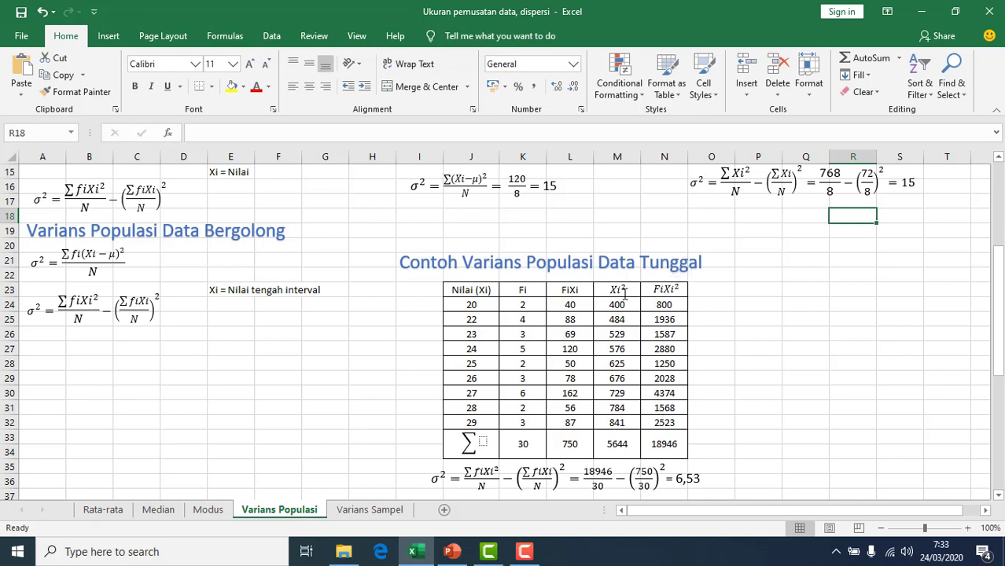
left_click_drag(570, 307, 658, 452)
key("Delete")
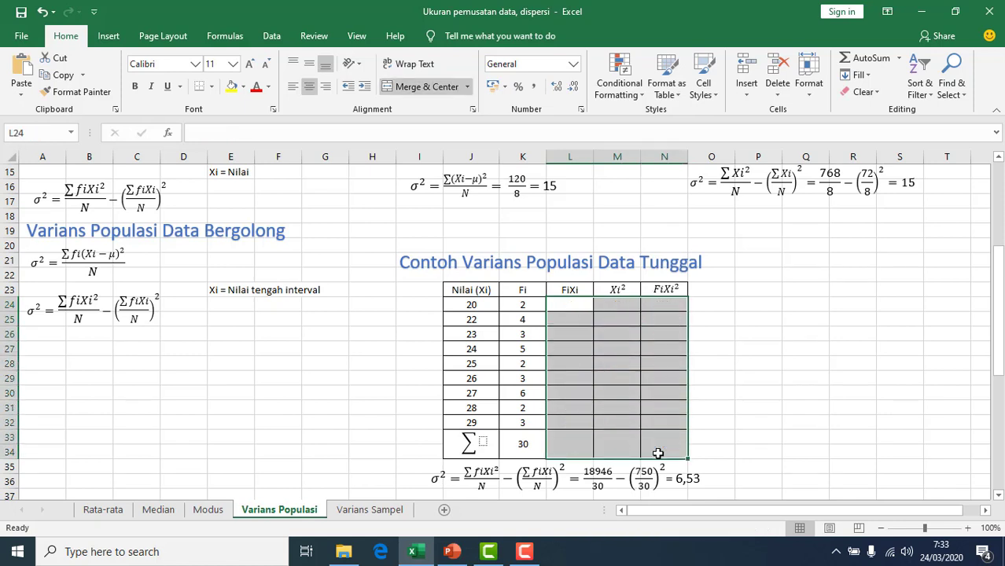
Calculate FiXi in L24 with the formula =K24*J24 and fill it down to L32
left_click(570, 310)
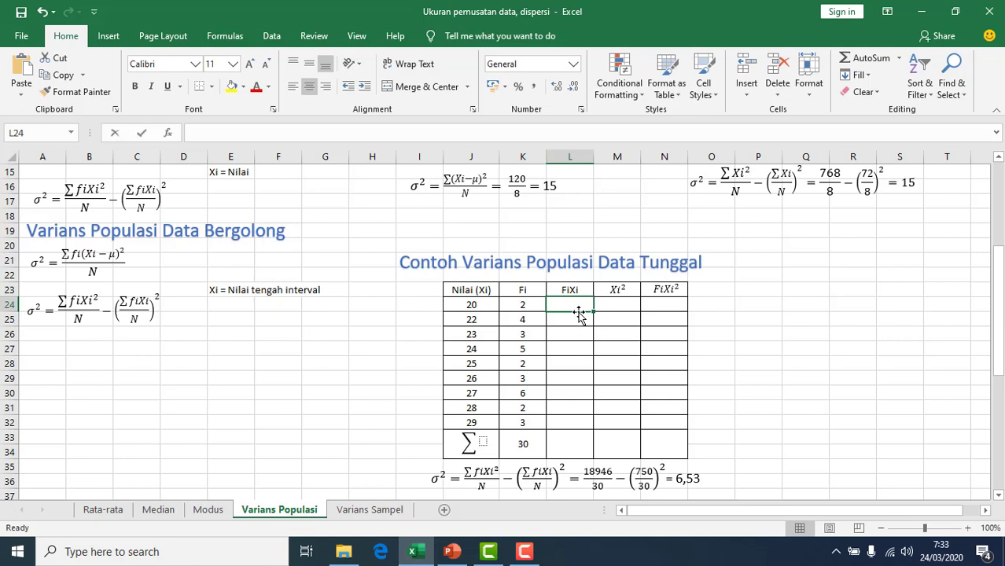
type("=")
left_click(522, 305)
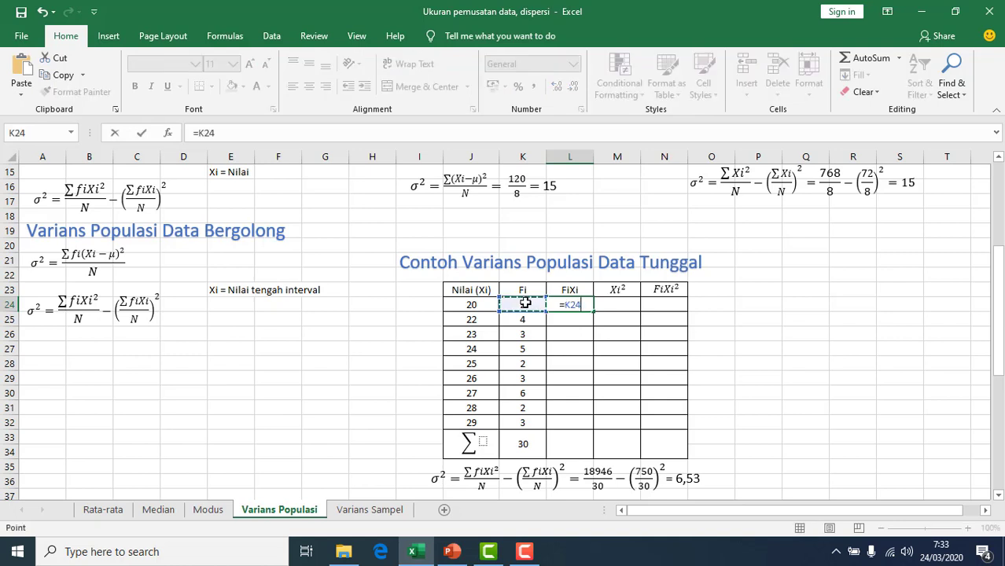
type("*")
left_click(485, 305)
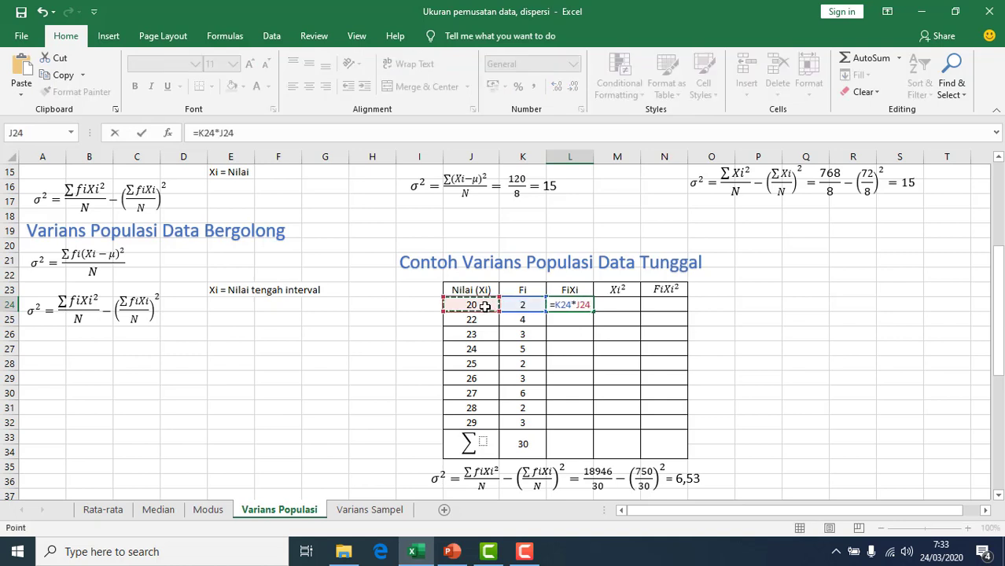
key("Return")
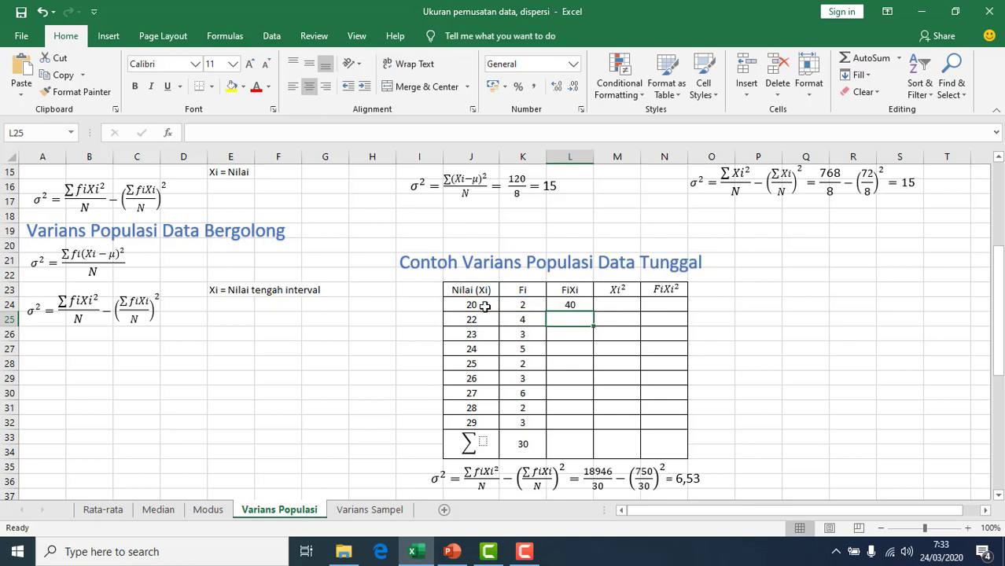
left_click(577, 304)
left_click_drag(593, 308, 591, 431)
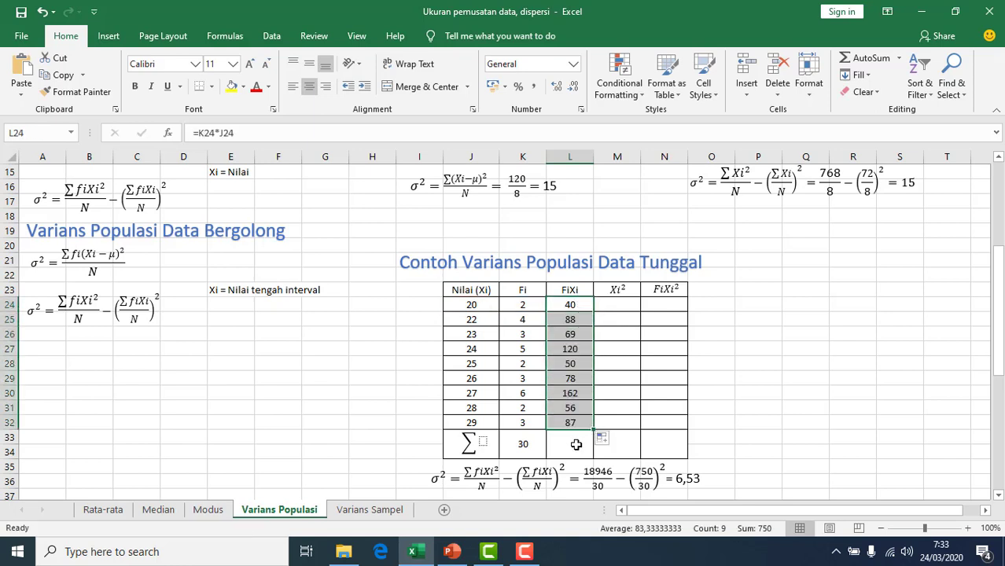
Total the FiXi values L24:L32 with a SUM formula in merged cell L33
left_click(576, 445)
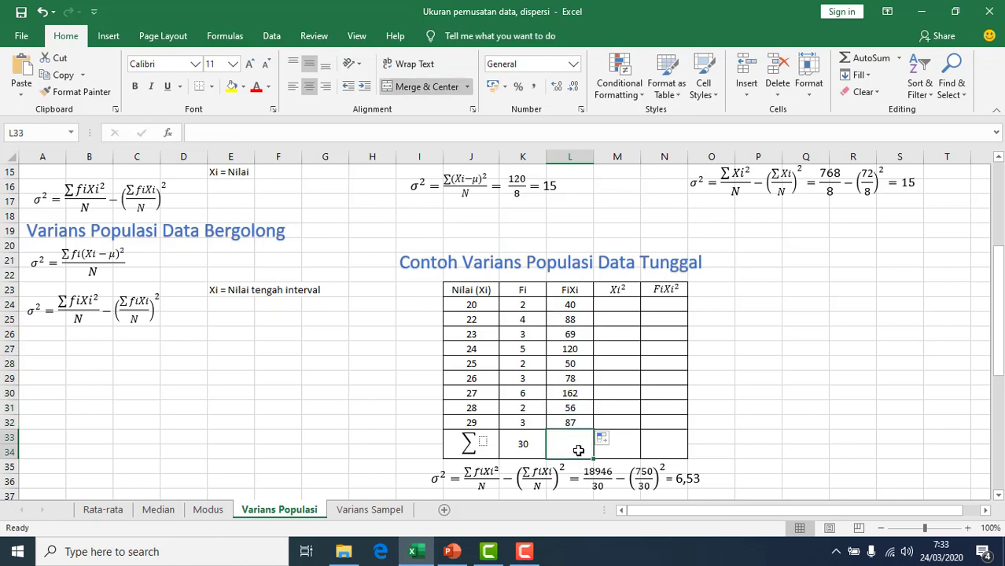
type("=sum(")
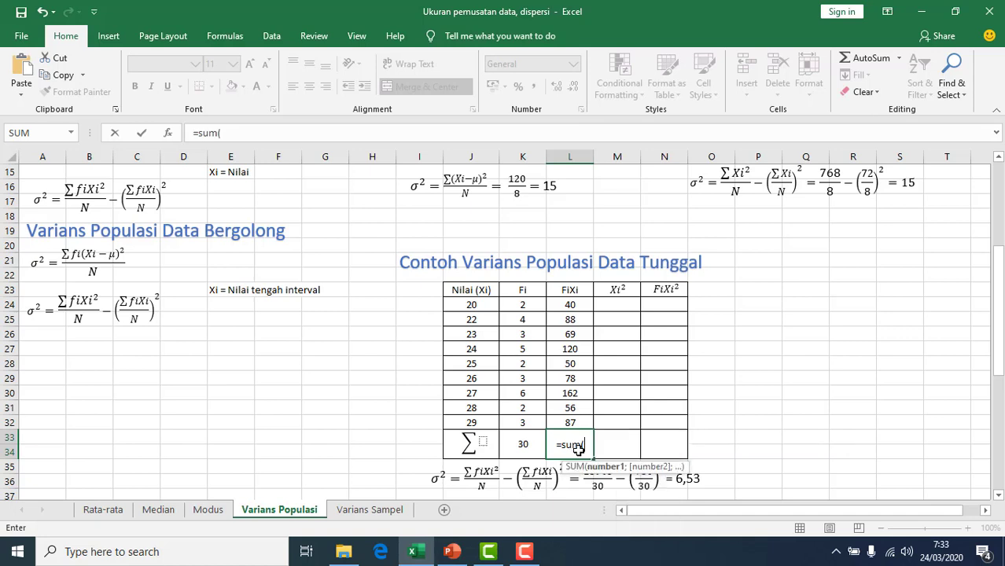
left_click(578, 307)
left_click_drag(578, 317, 577, 415)
type(")")
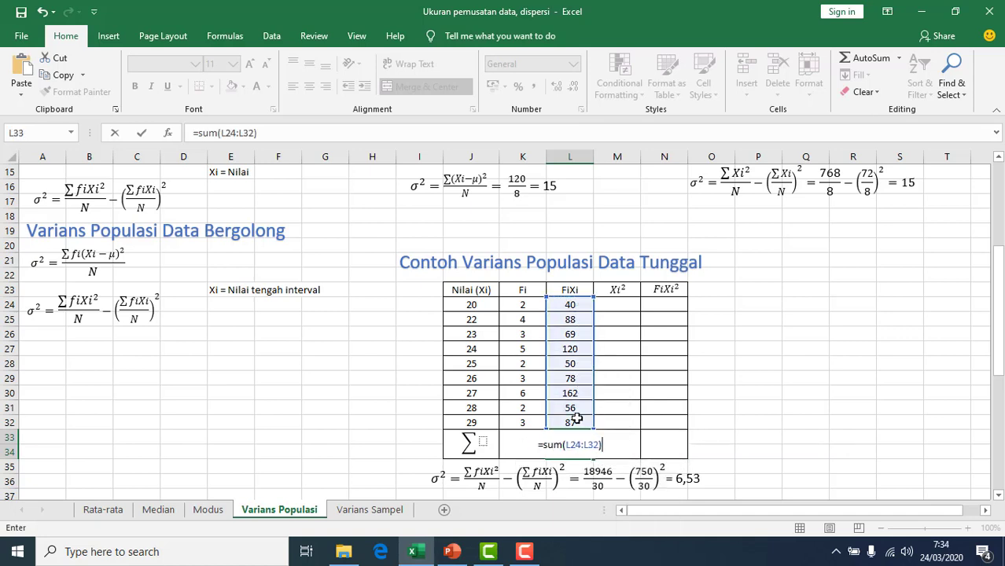
key("Return")
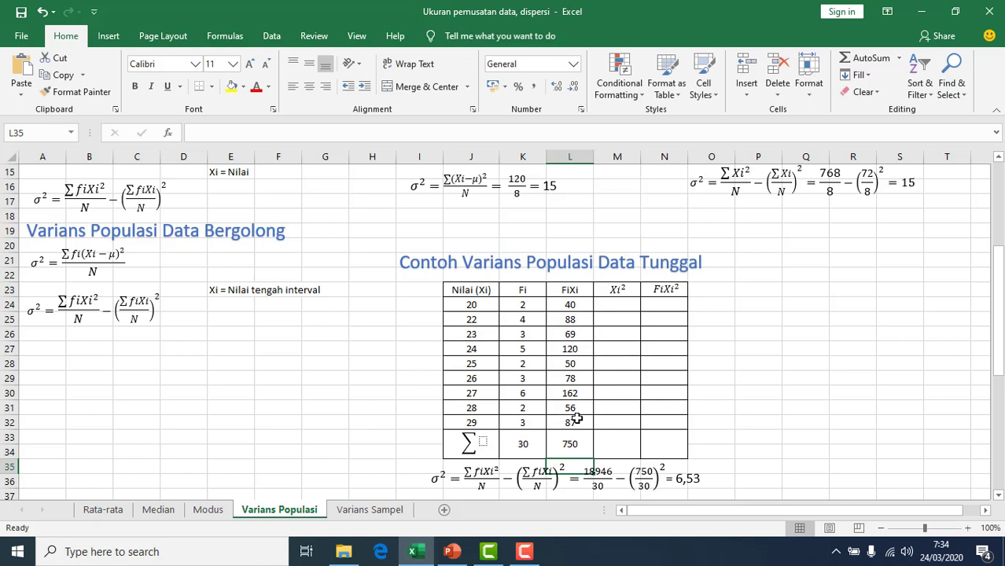
Calculate Xi² for the first value in M24 of the Data Tunggal table with the formula =J24^2
left_click(633, 303)
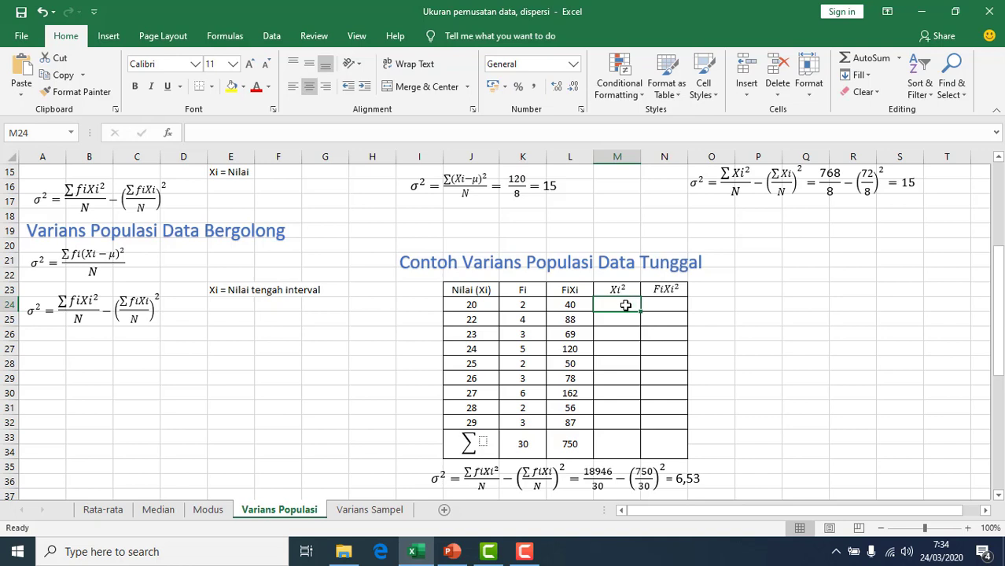
type("=")
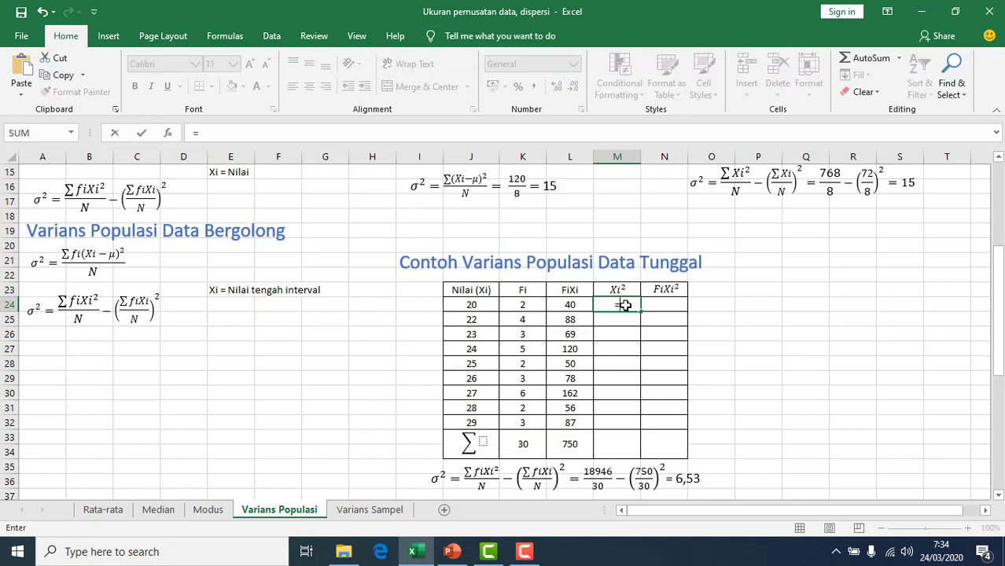
left_click(476, 305)
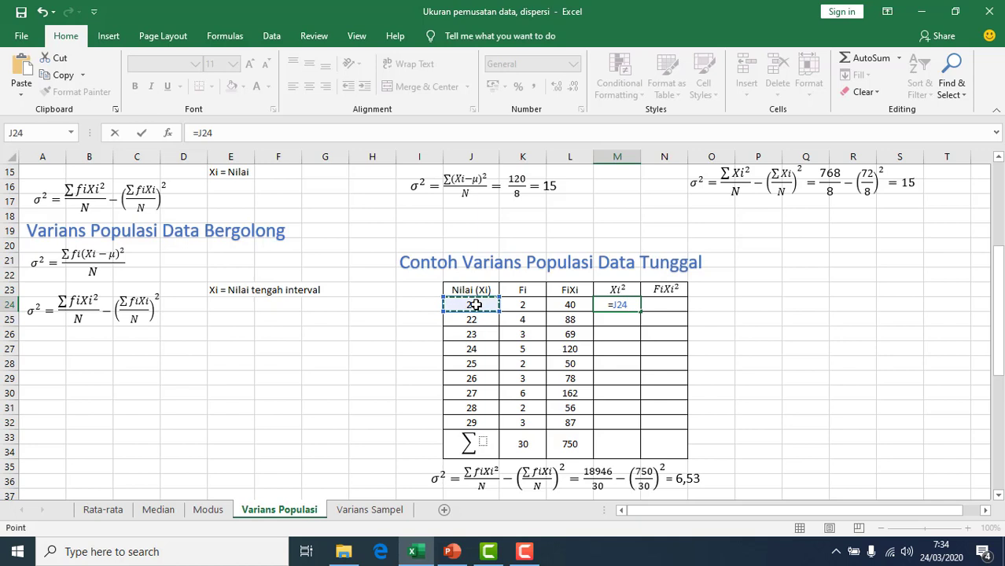
type("^2")
key("ctrl+Return")
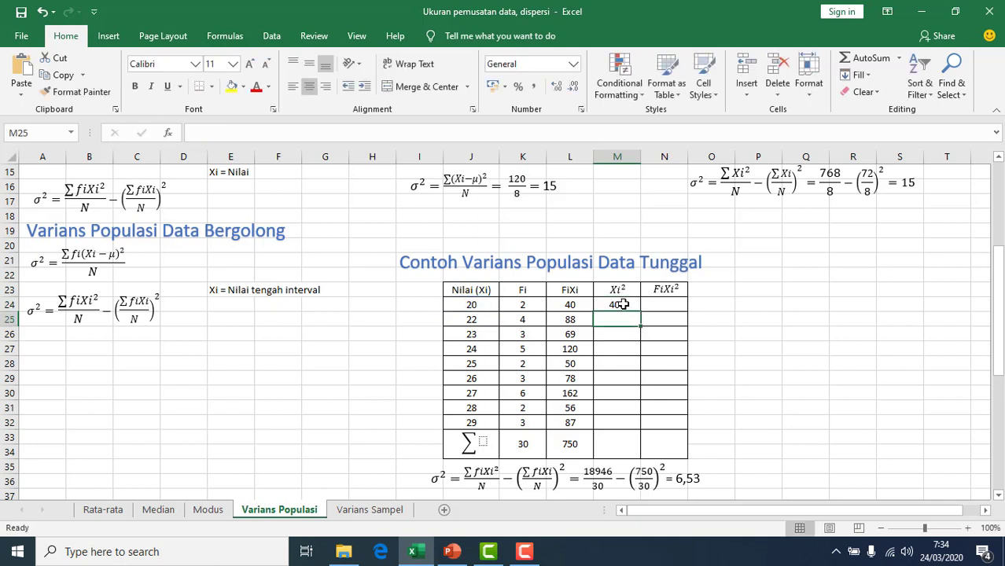
left_click_drag(640, 313, 631, 429)
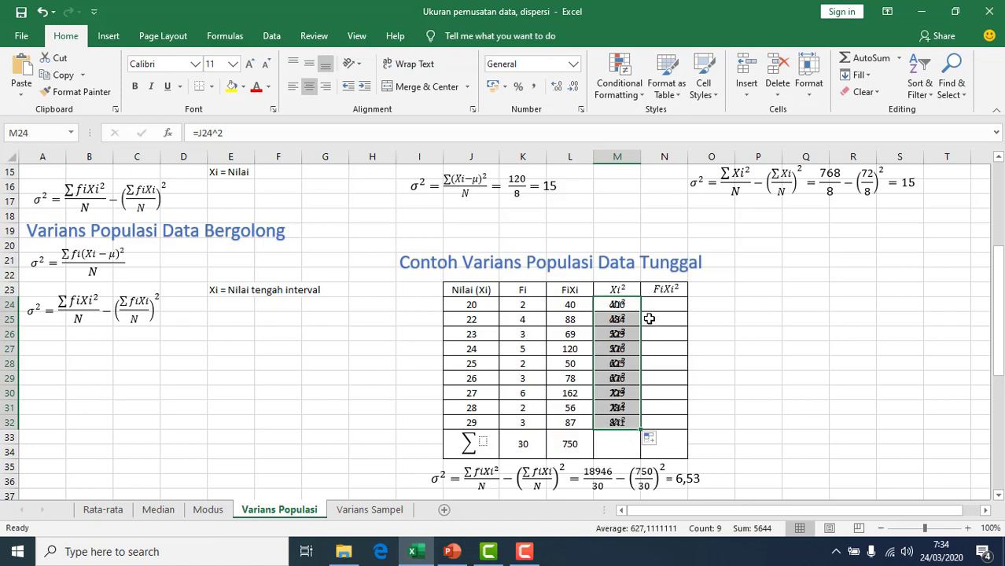
key("ctrl+z")
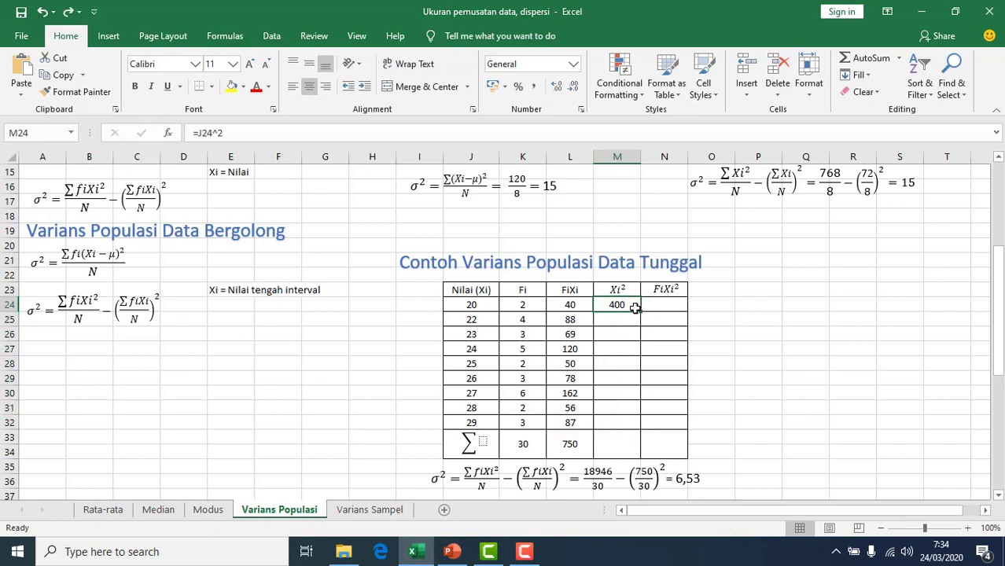
Calculate Xi² in M25 with the formula =J25^2 and fill it down to M32
left_click(633, 318)
type("=")
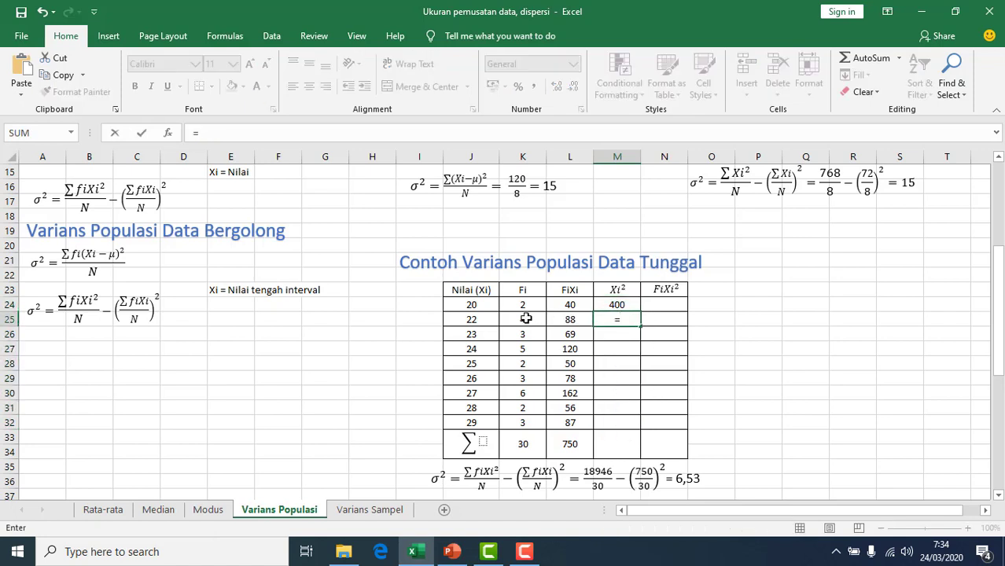
left_click(479, 320)
type("^")
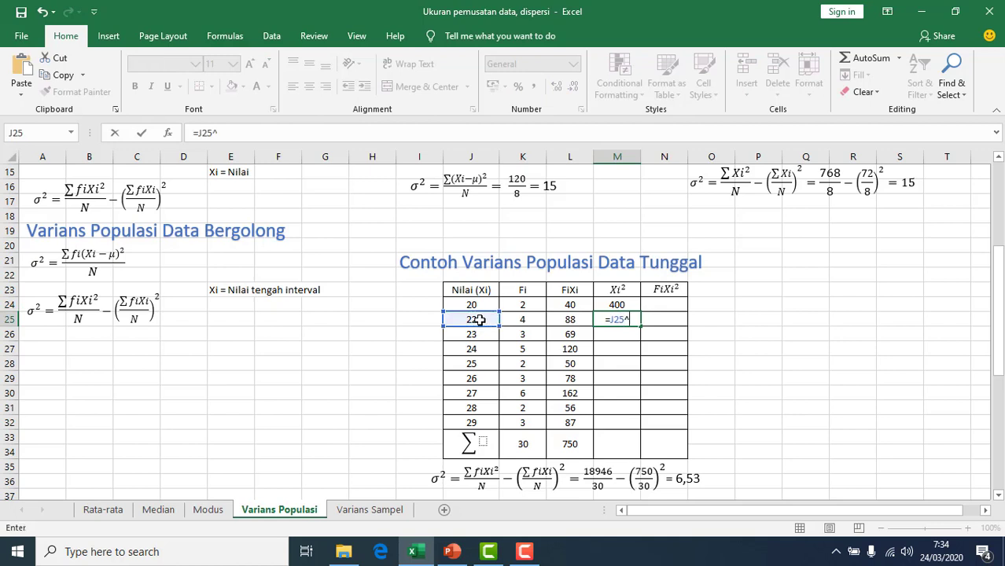
type("2")
key("Return")
left_click(634, 321)
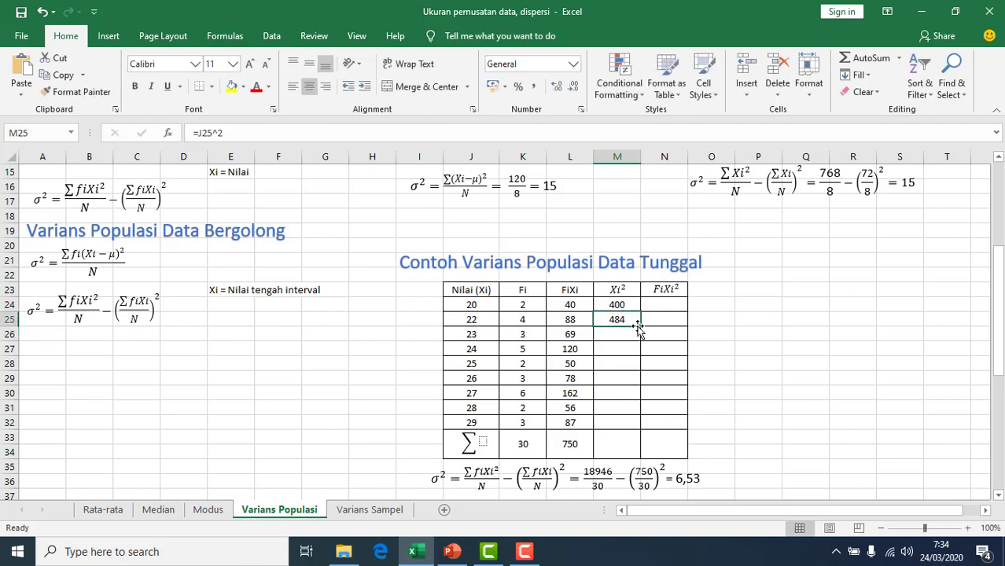
left_click_drag(640, 327, 635, 427)
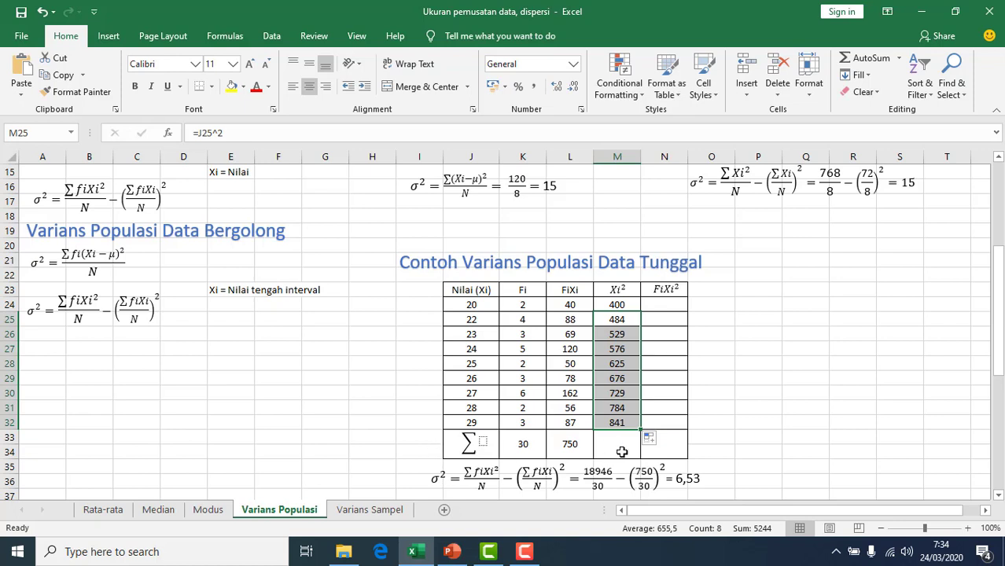
Total the Xi² values M24:M32 with a SUM formula in merged cell M33
left_click(621, 451)
type("=su")
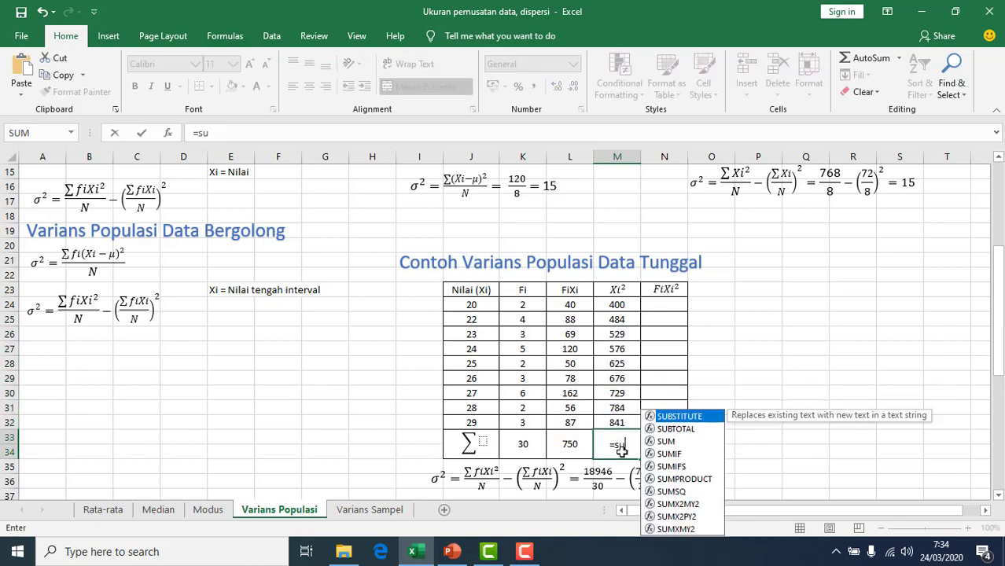
type("m(")
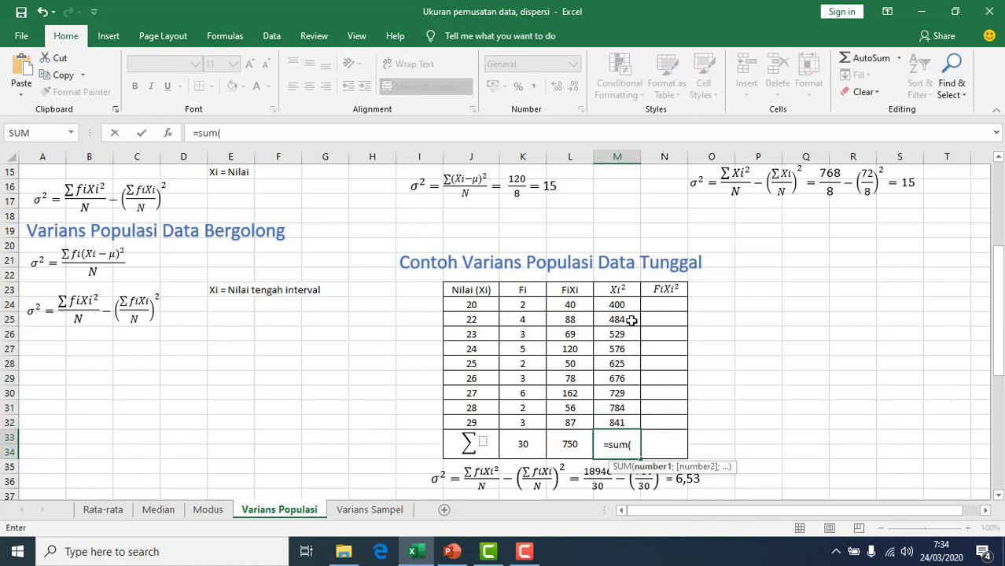
left_click(625, 304)
left_click_drag(625, 304, 622, 425)
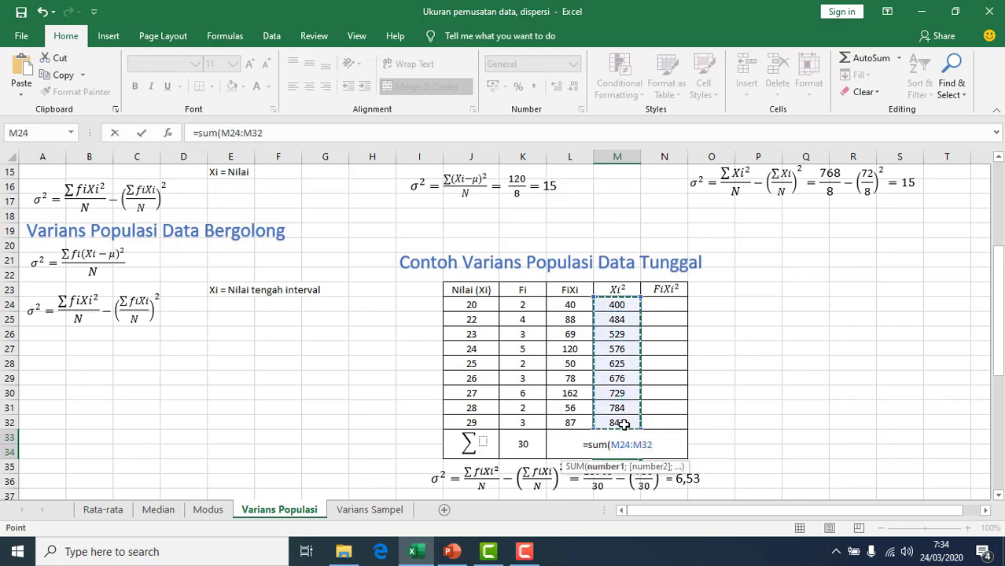
type(")")
key("Return")
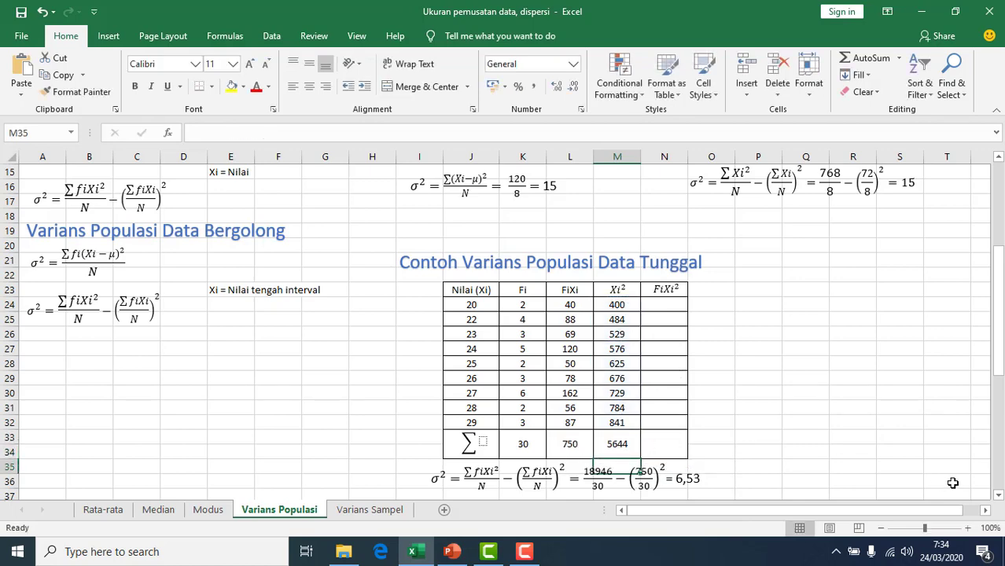
Calculate FiXi² for the first row in N24 with the formula =K24*M24
left_click(998, 497)
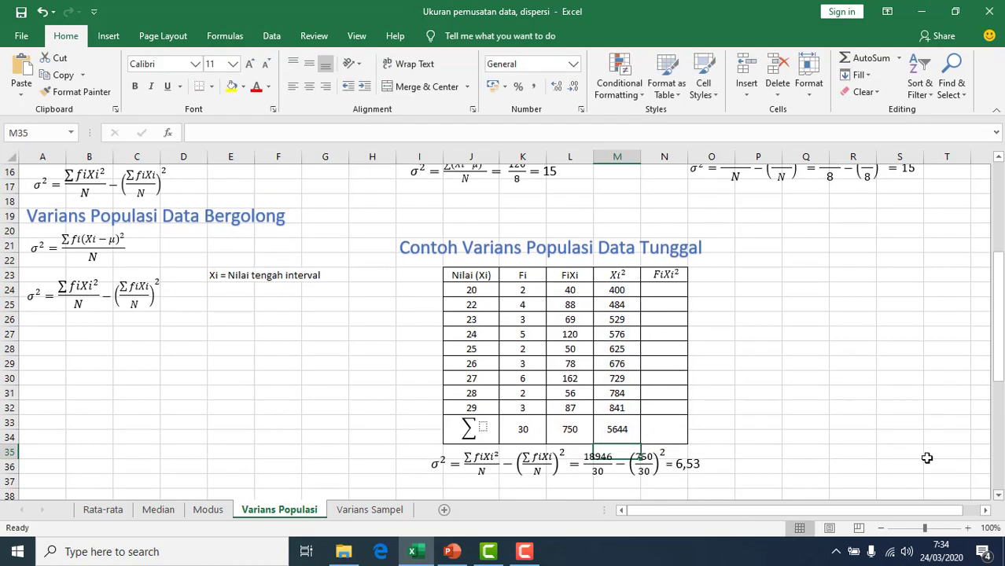
left_click(674, 291)
type("=")
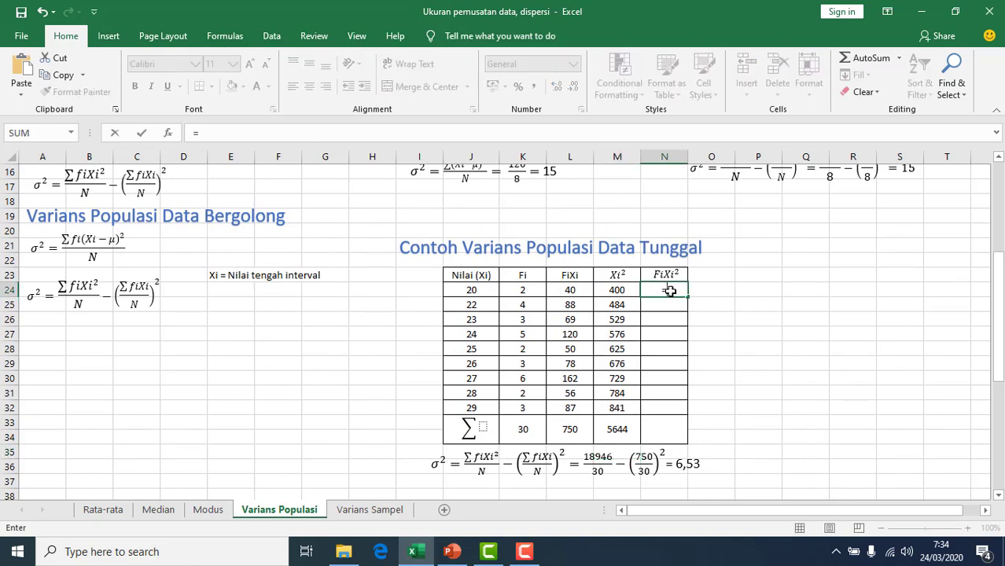
left_click(522, 291)
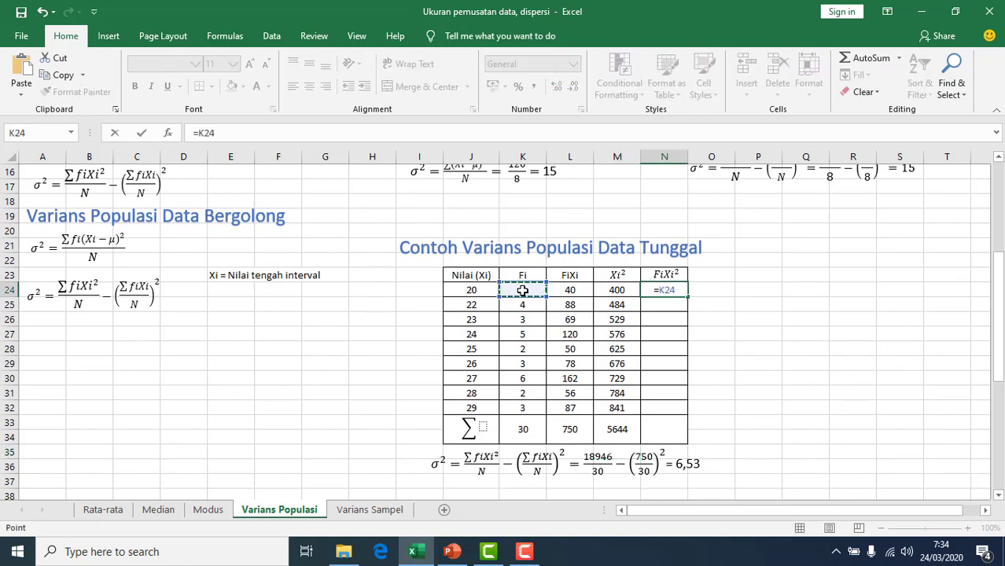
type("*")
left_click(616, 291)
key("Return")
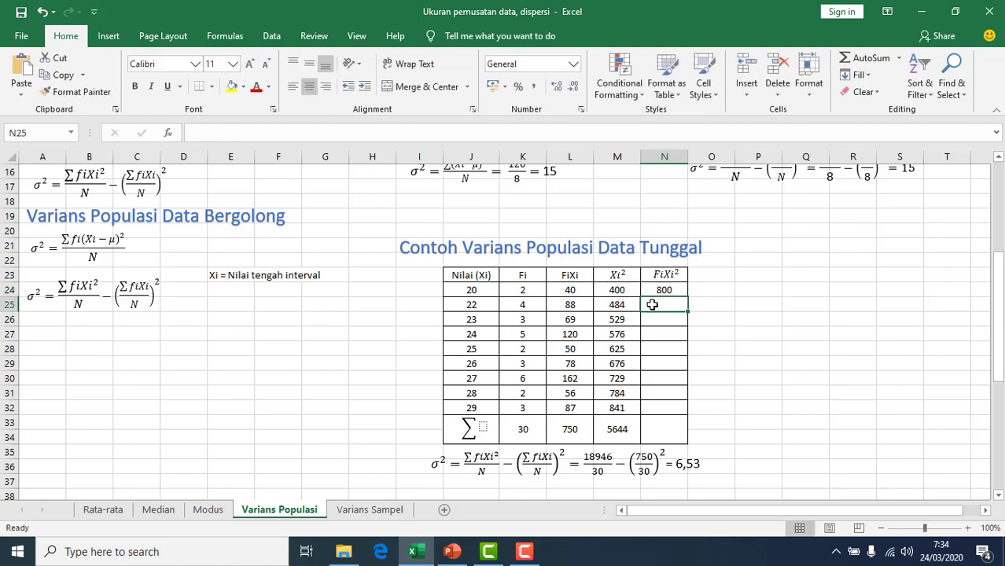
Calculate FiXi² in N25 with the formula =K25*M25 and fill it down to N32
type("=")
left_click(533, 306)
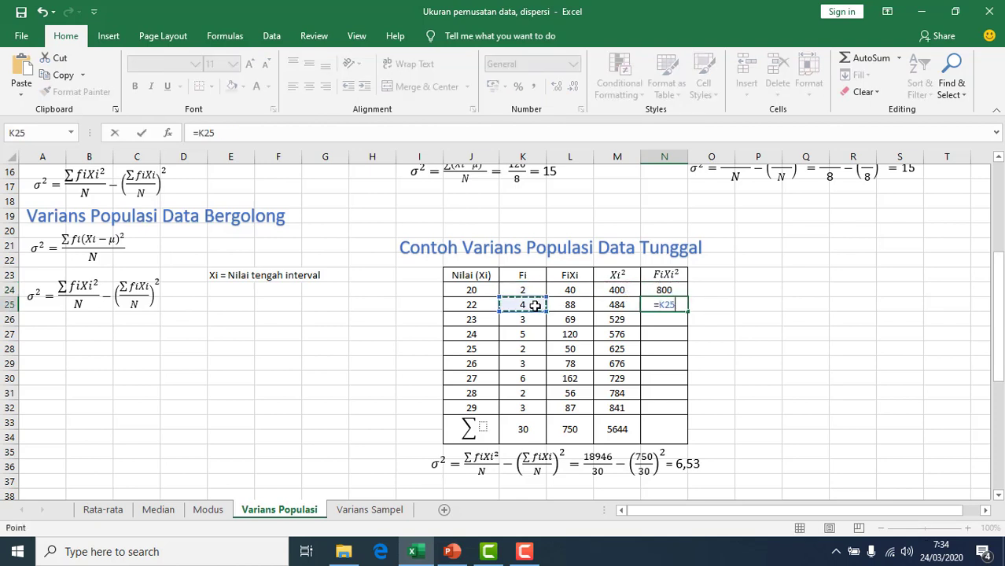
type("*")
left_click(617, 305)
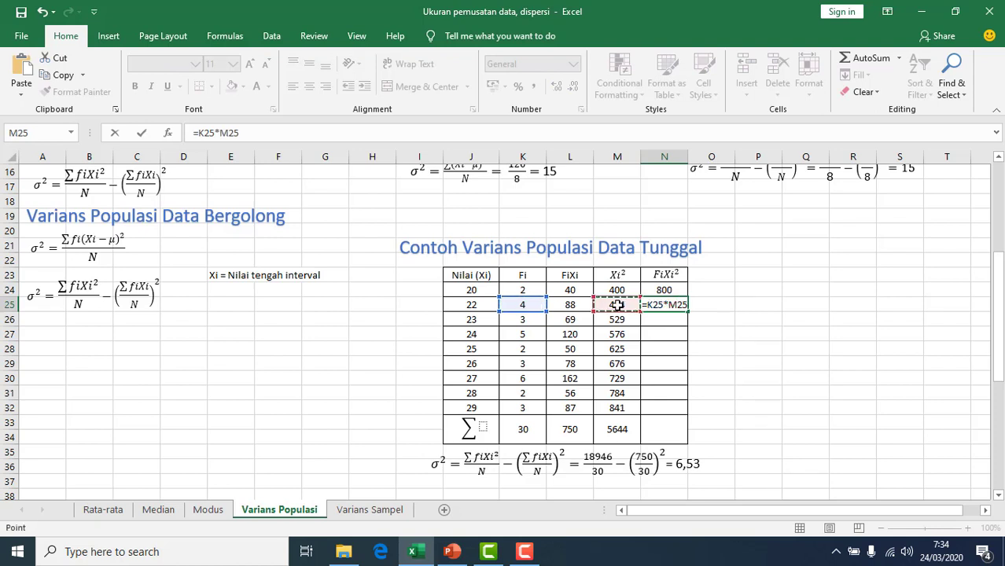
key("Return")
left_click(667, 306)
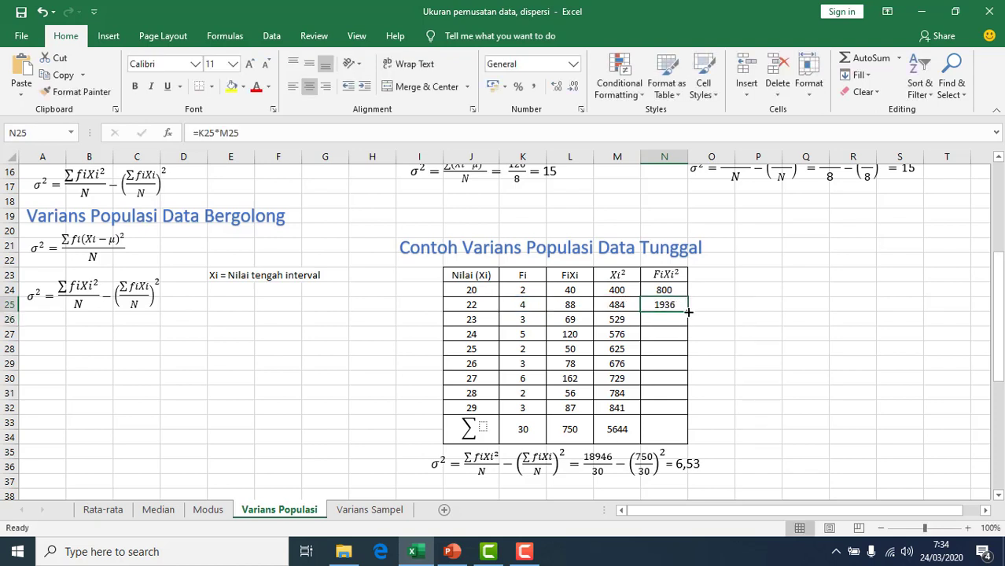
left_click_drag(688, 311, 676, 411)
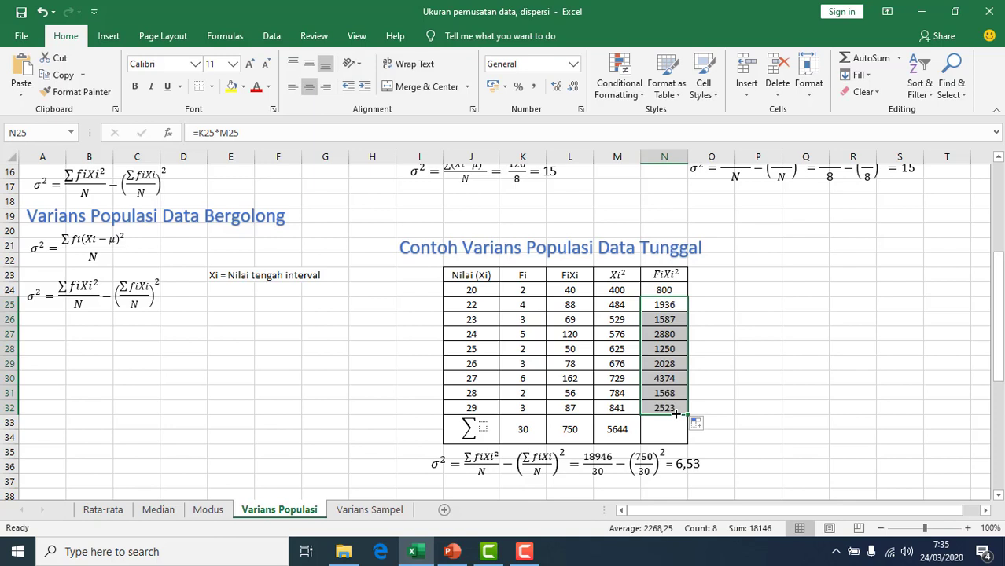
Total the FiXi² values N24:N32 with a SUM formula in merged cell N33
left_click(671, 434)
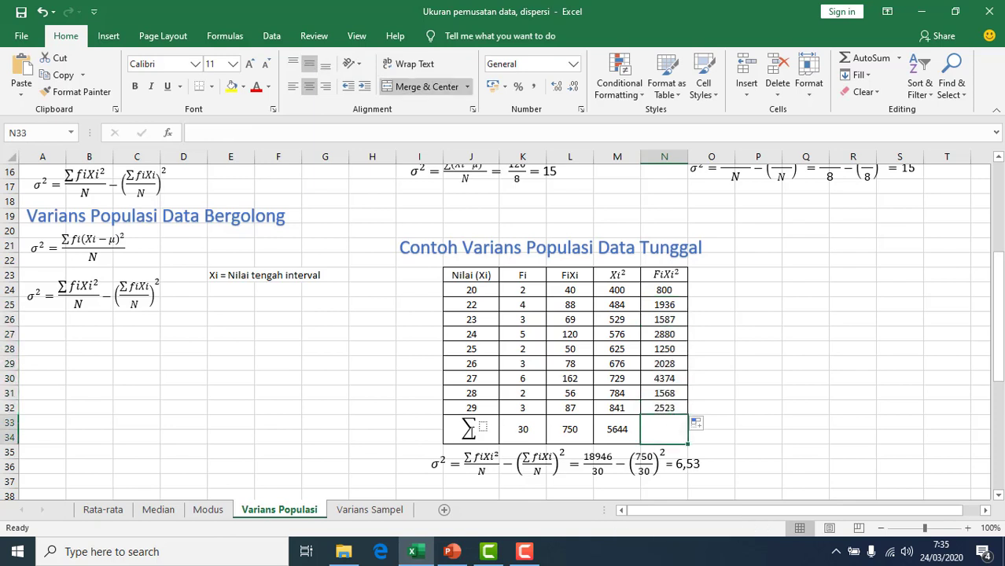
type("=sum(")
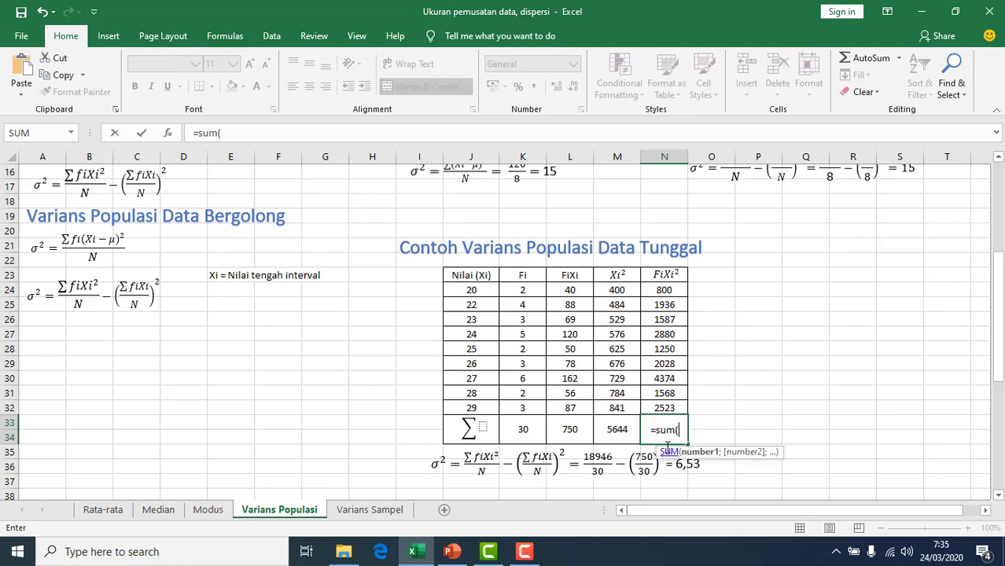
left_click_drag(664, 290, 671, 403)
type(")")
key("Return")
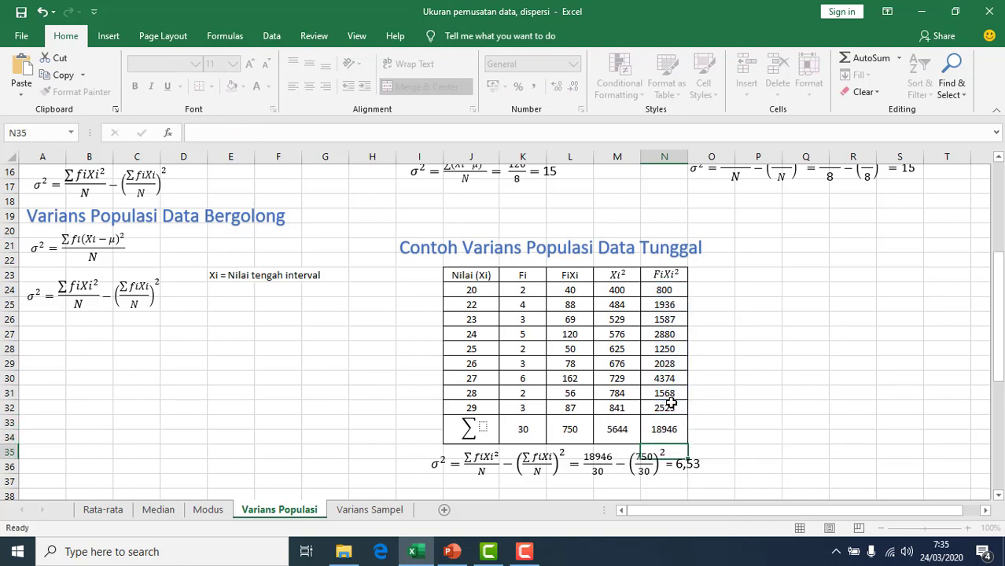
Examine the variance equation below the Data Tunggal table against the Fi, FiXi and FiXi² totals
left_click(999, 497)
left_click(743, 465)
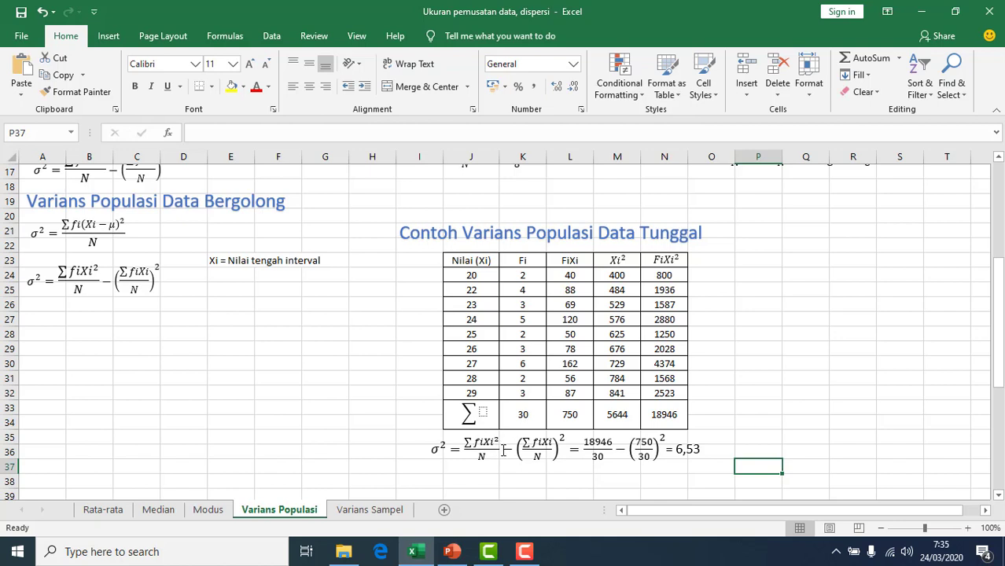
left_click(532, 419)
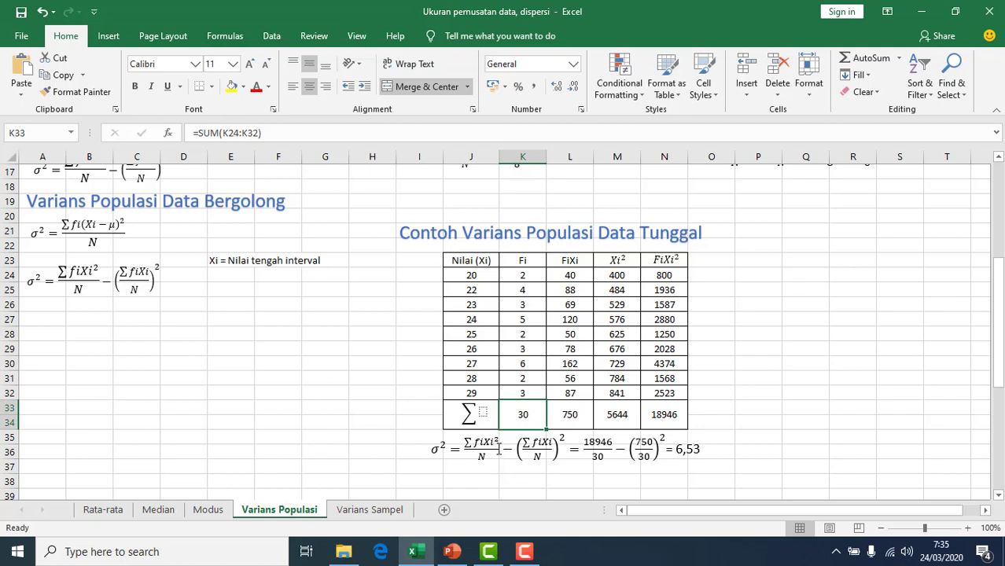
left_click(769, 404)
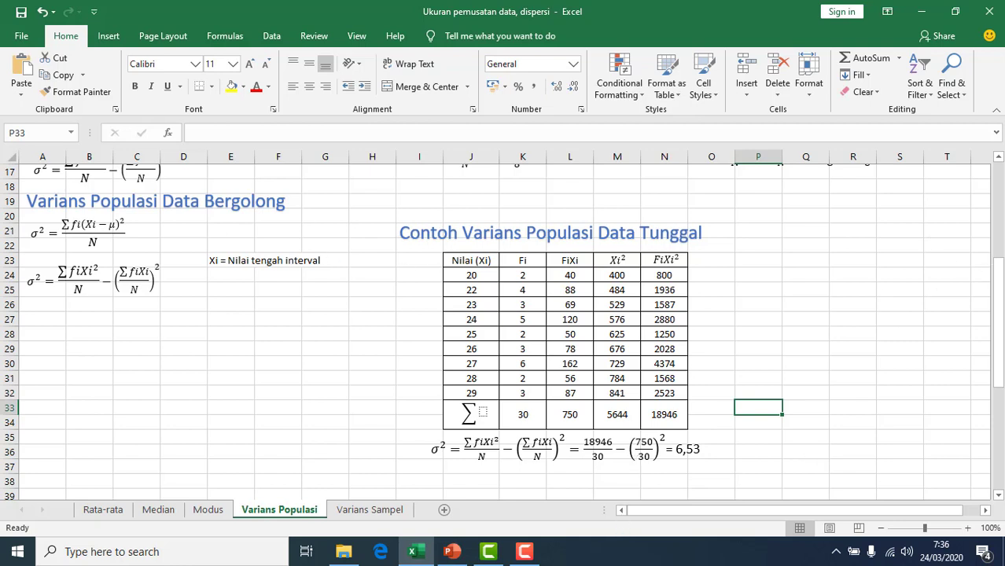
Clear the Xi, FiXi, Xi² and FiXi² values in L43:O47 of the Data Bergolong example table, keeping the totals row
scroll(37, 336, "up", 3)
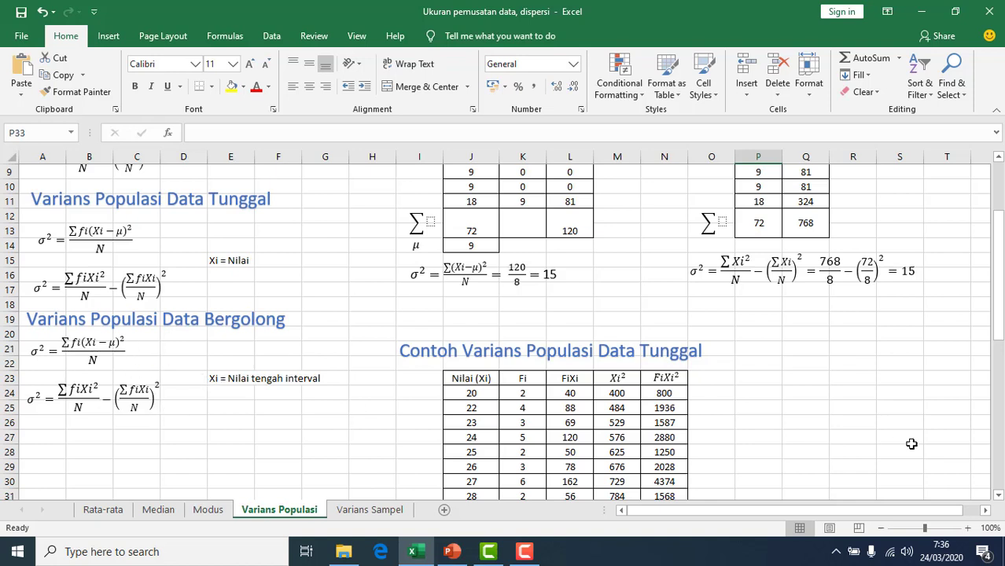
scroll(999, 494, "down", 4)
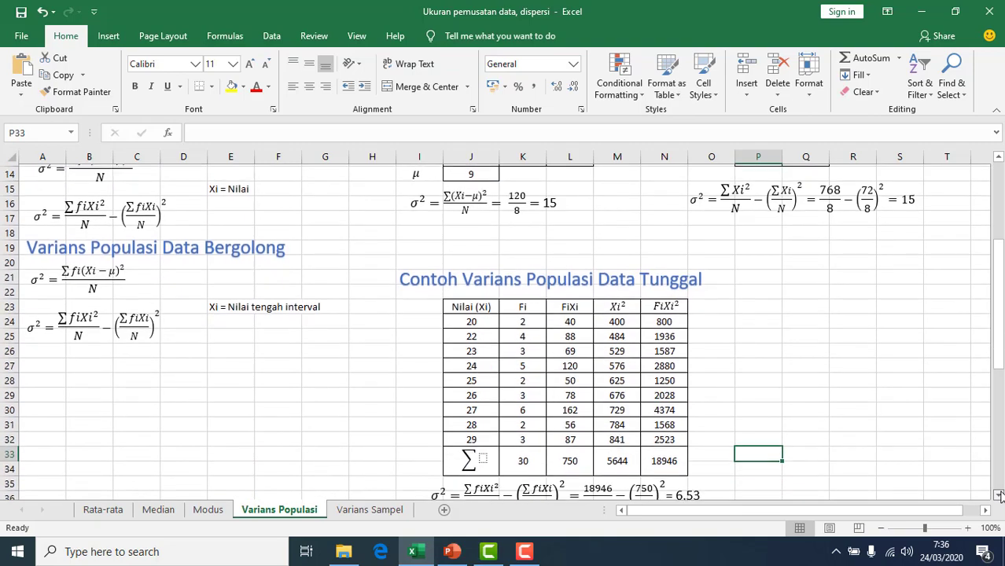
scroll(1000, 495, "down", 5)
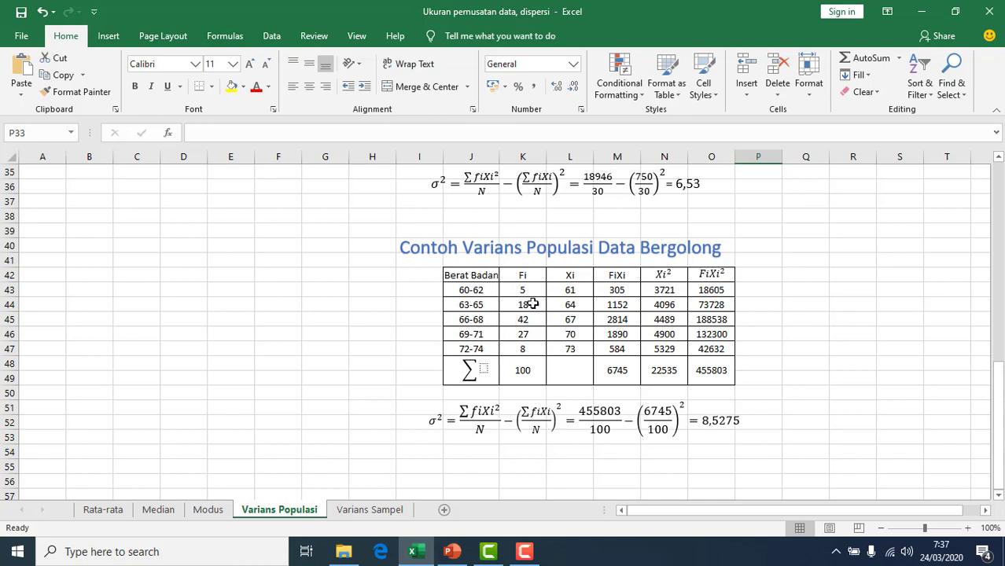
left_click_drag(570, 289, 713, 347)
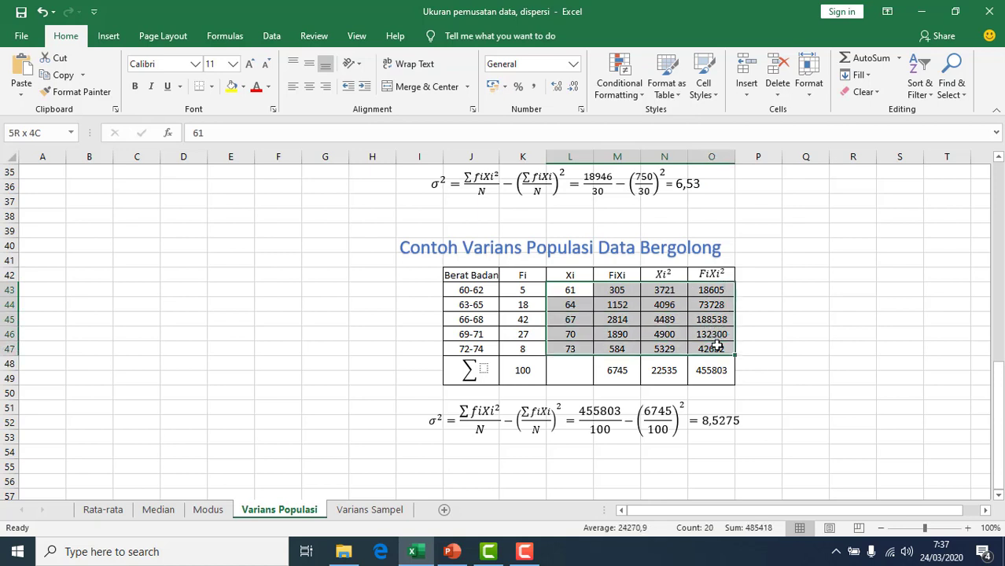
key("Delete")
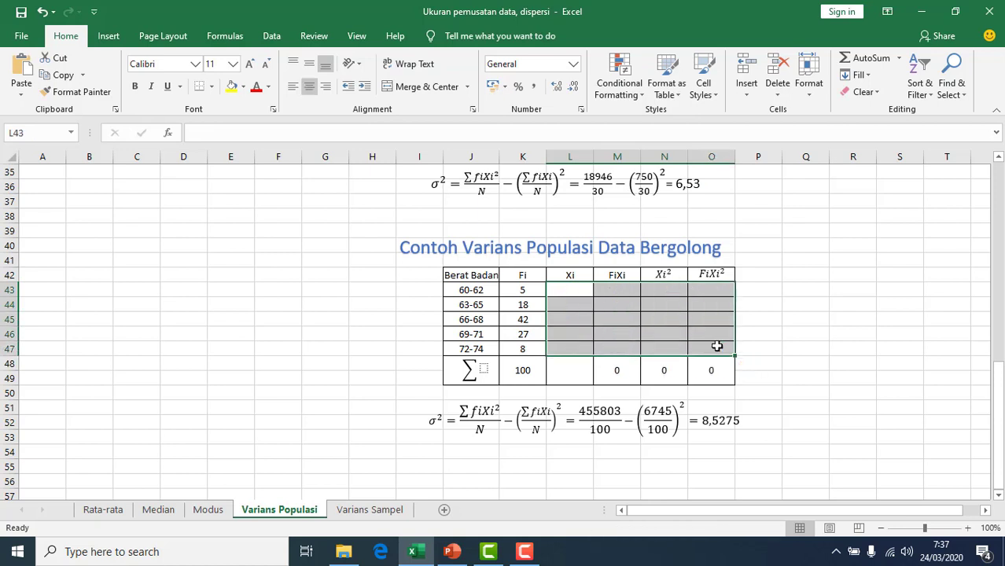
Enter the class midpoints 61, 64, 67, 70 and 73 as Xi values in L43:L47 of the Data Bergolong table
left_click(527, 291)
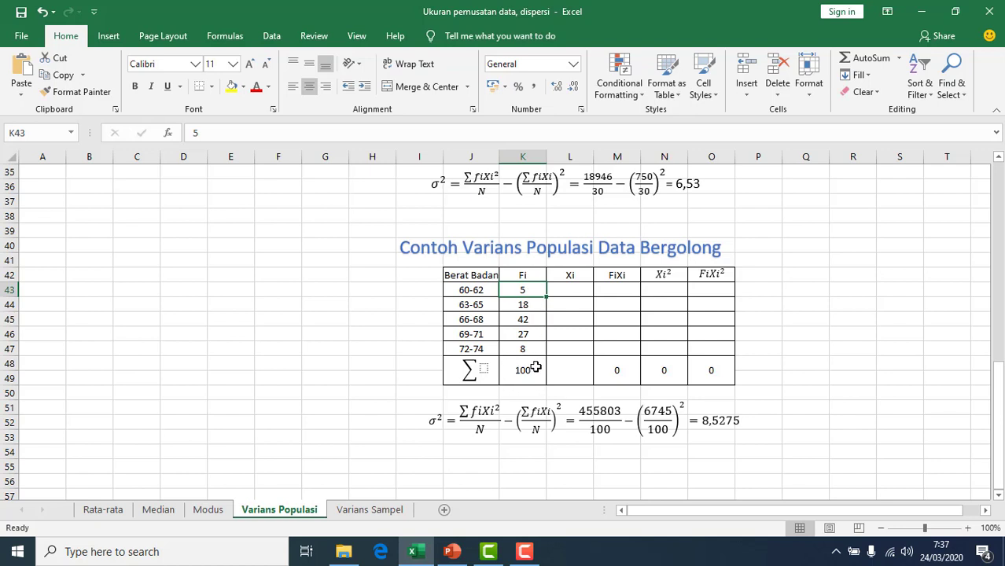
left_click(579, 290)
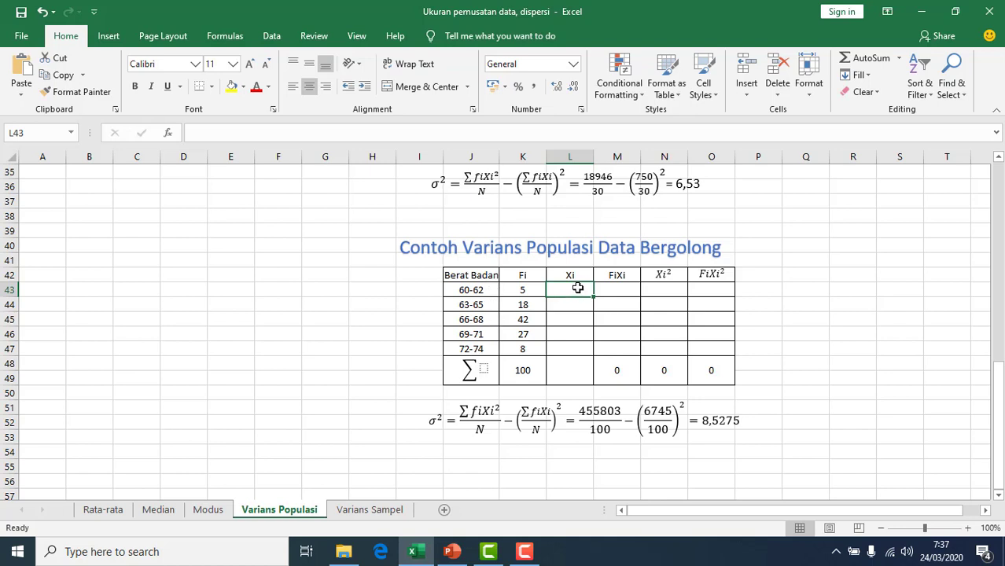
type("61")
key("Return")
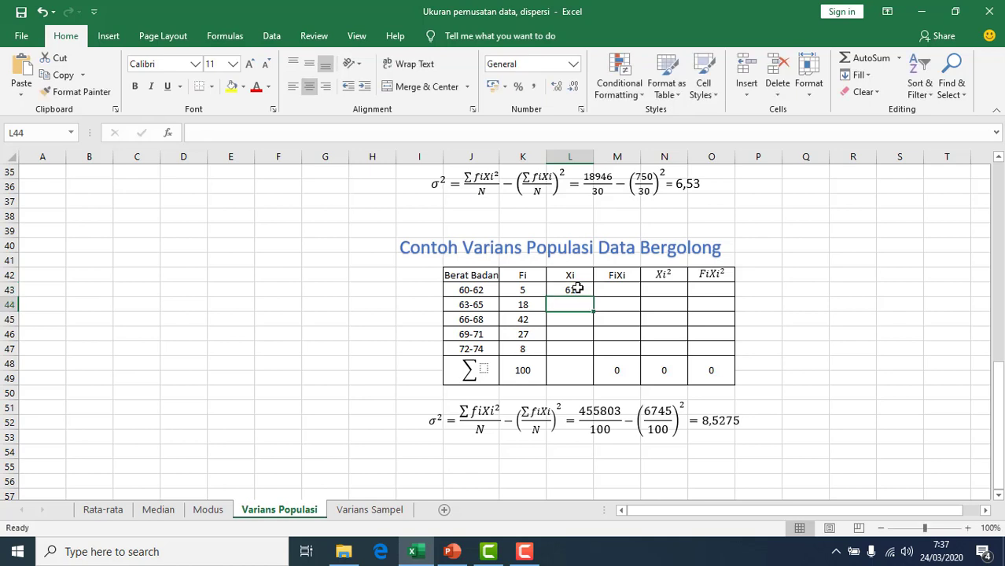
type("64")
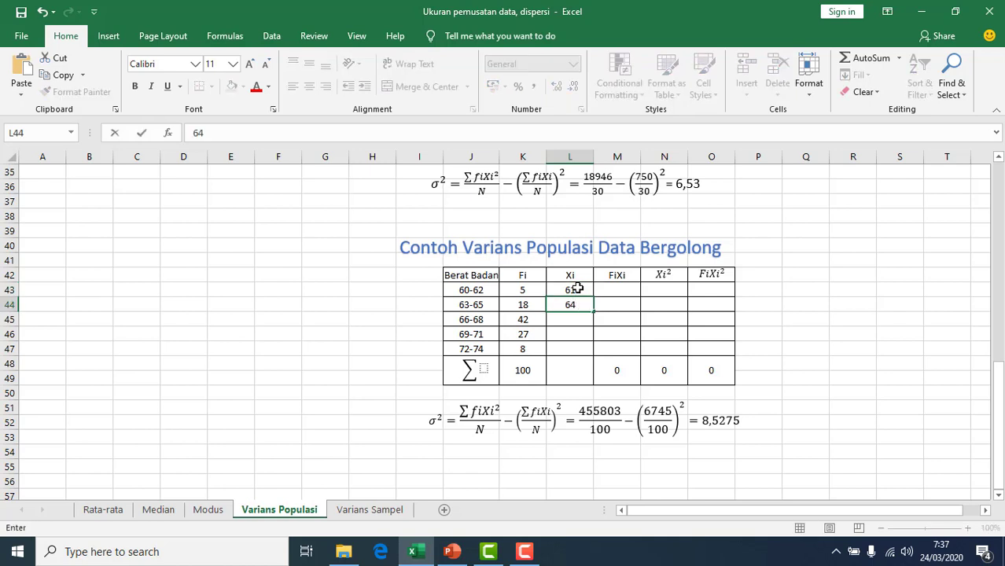
key("Return")
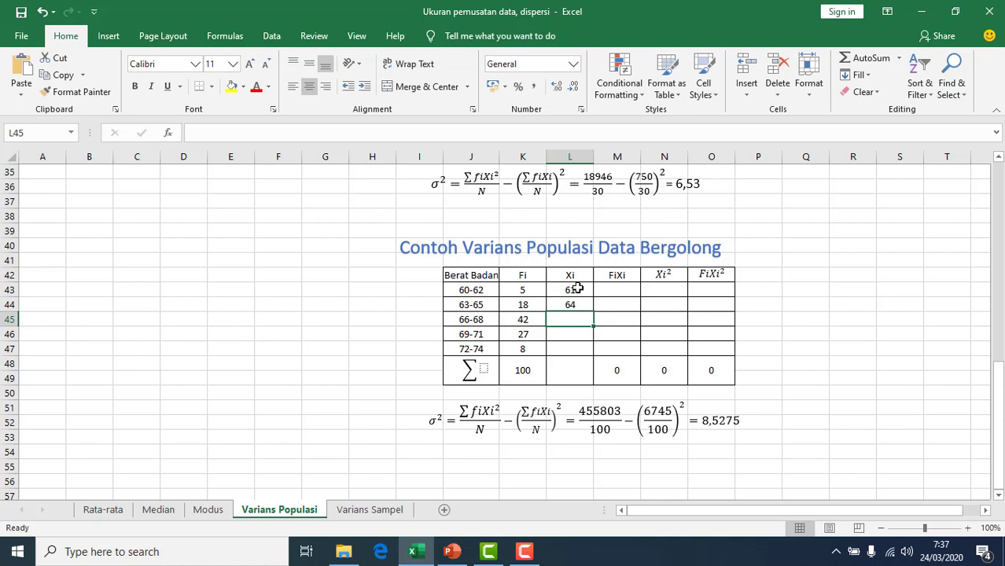
type("67")
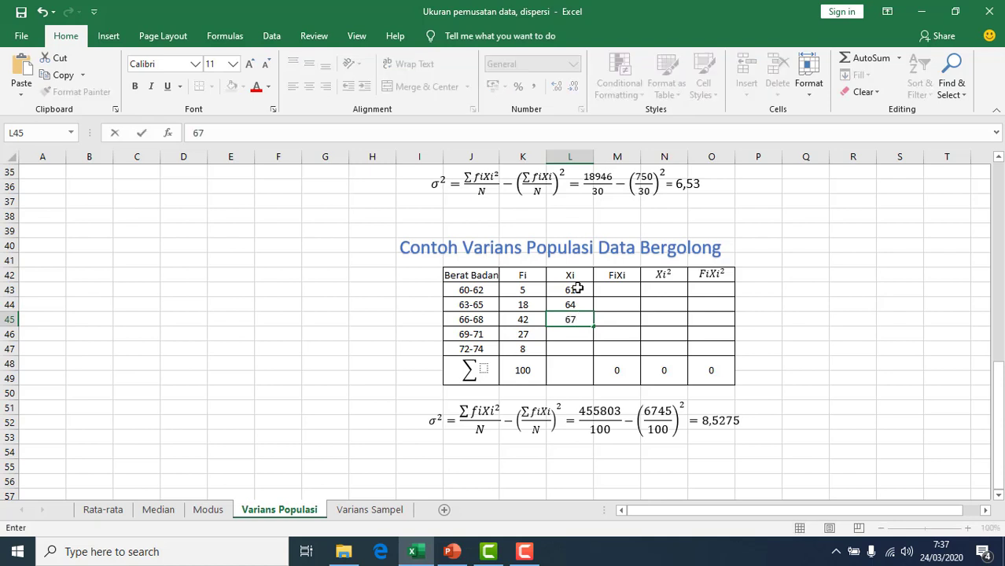
key("Return")
type("70")
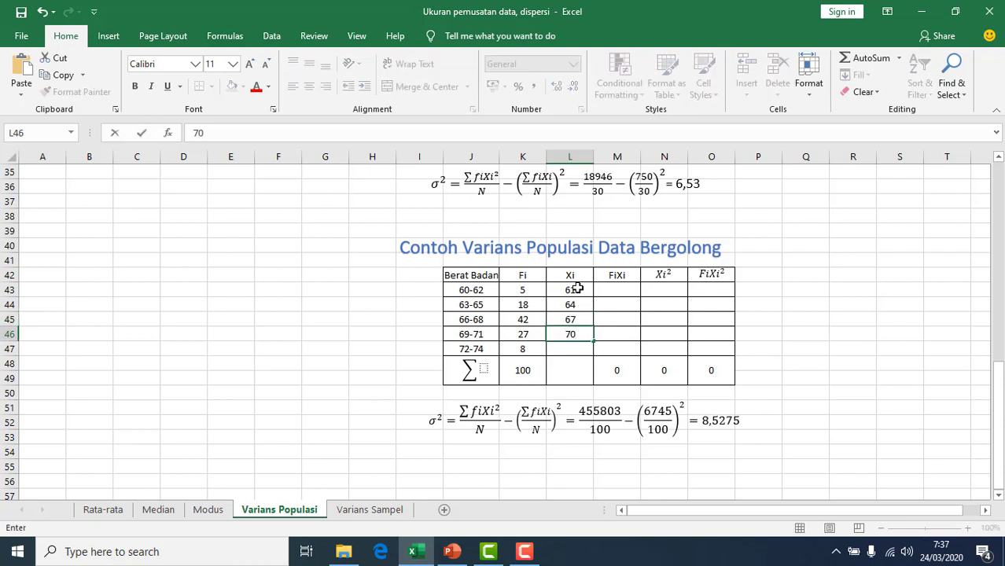
key("Return")
type("73")
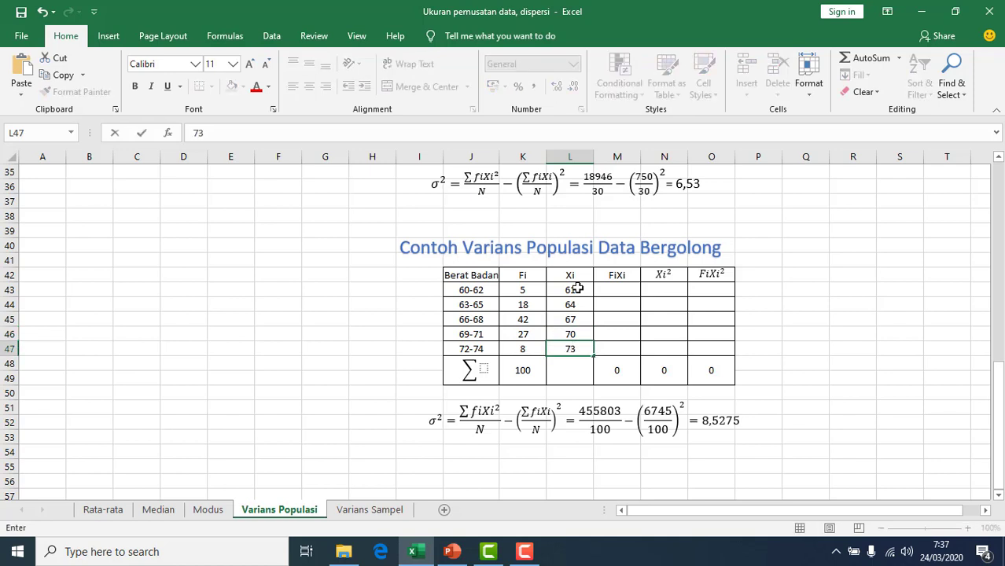
left_click(580, 377)
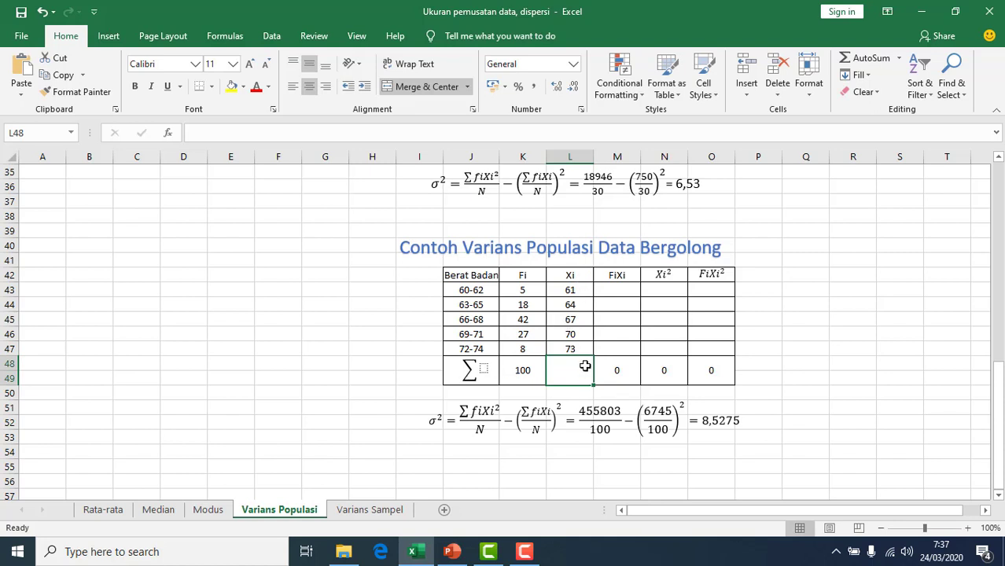
Calculate FiXi in M43 with the formula =K43*L43 and fill it down to M47
left_click(631, 291)
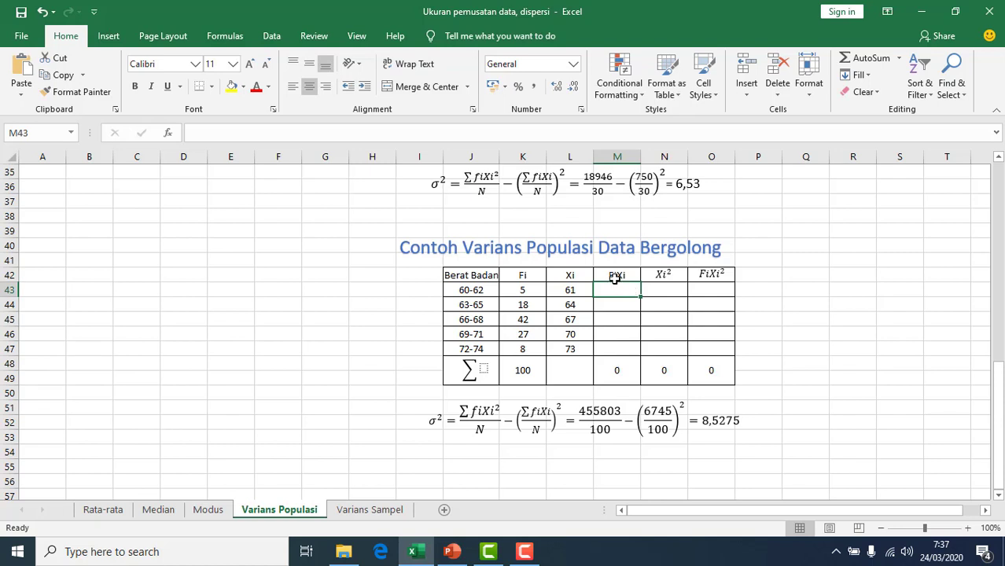
type("=")
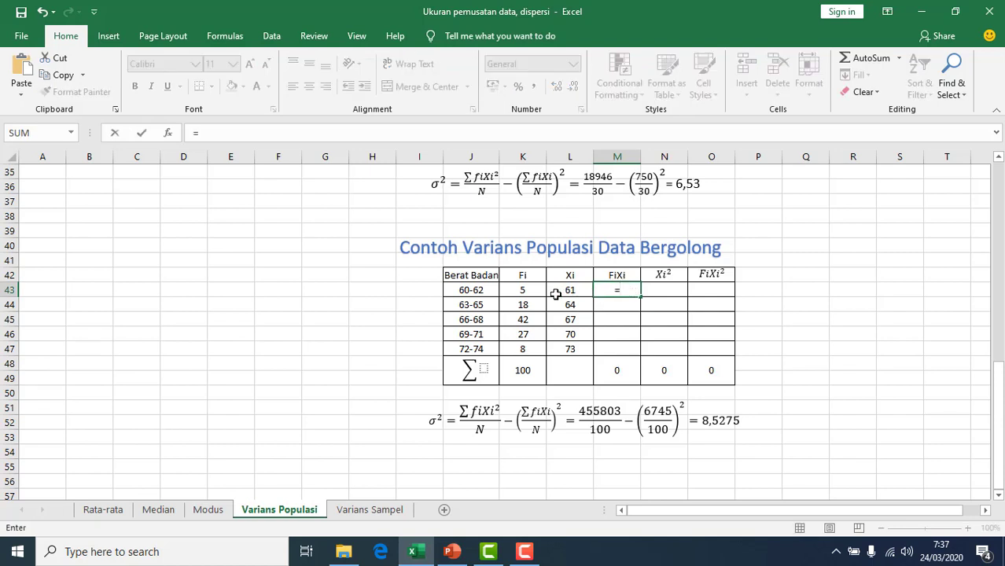
left_click(528, 291)
type("*")
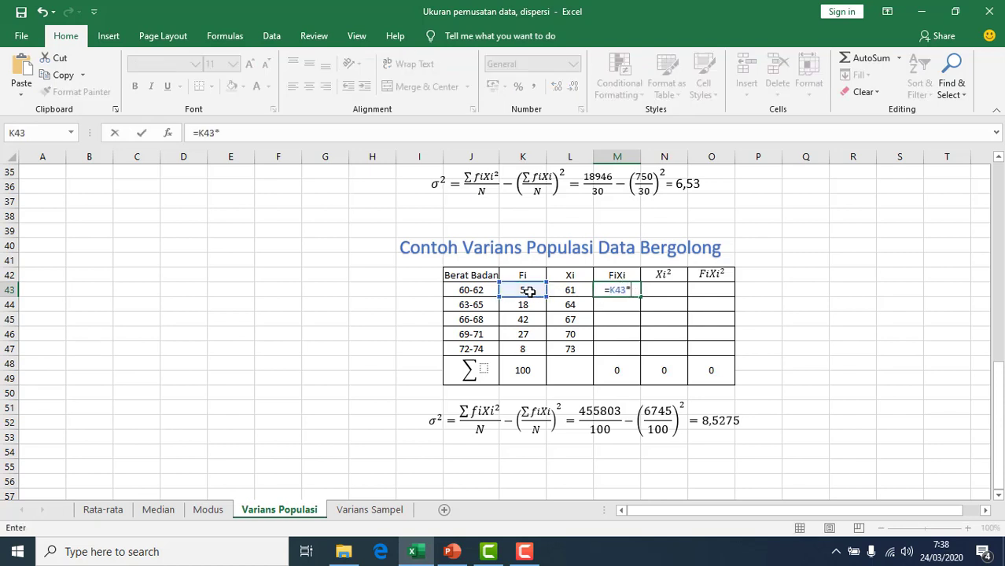
left_click(572, 291)
key("Return")
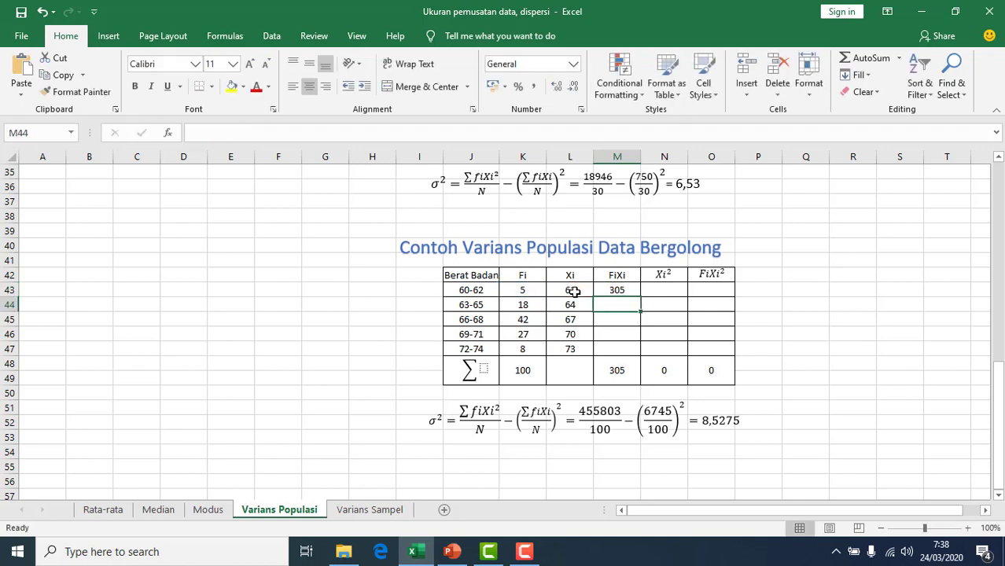
left_click(627, 290)
left_click_drag(641, 297, 634, 356)
Total FiXi in merged cell M48 with =SUM(M43:M47) and clear the Xi² and FiXi² totals in N48:O48
left_click(623, 369)
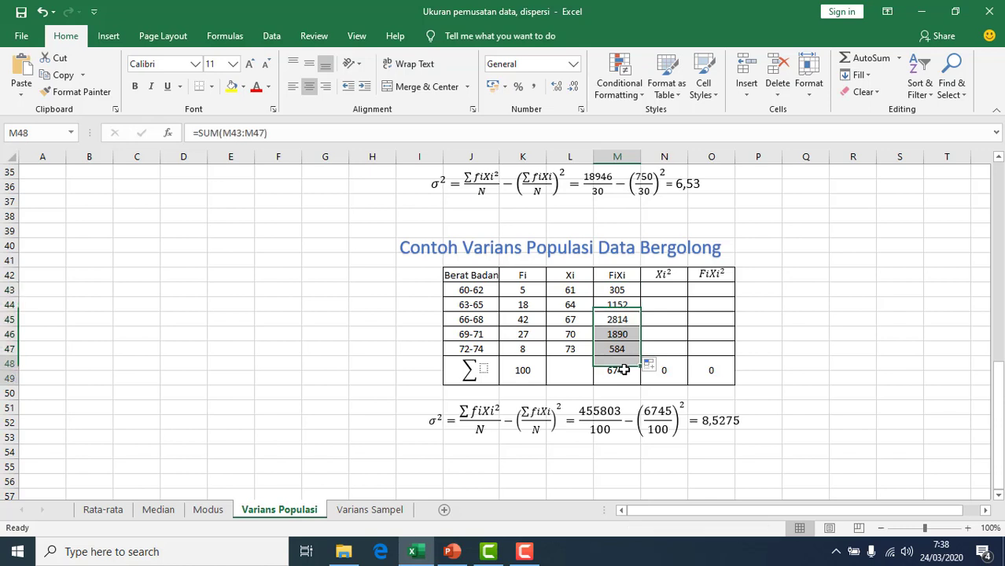
type("=sum(")
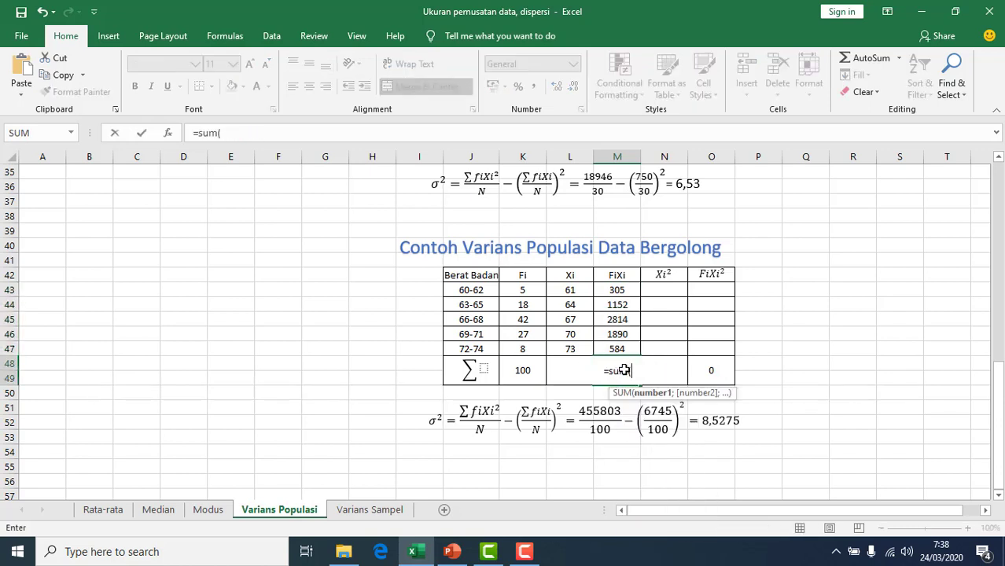
left_click_drag(626, 289, 627, 348)
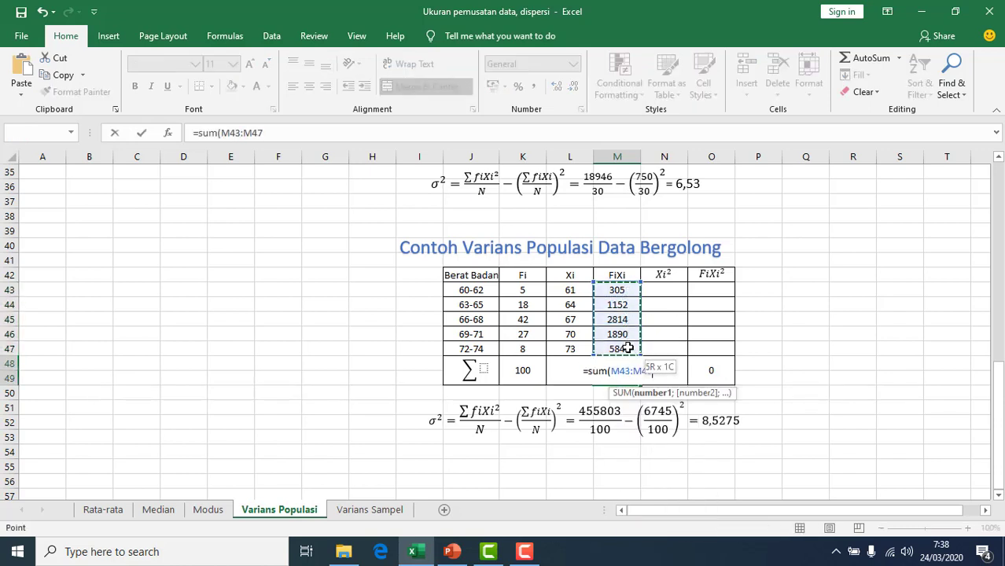
type(")")
key("Return")
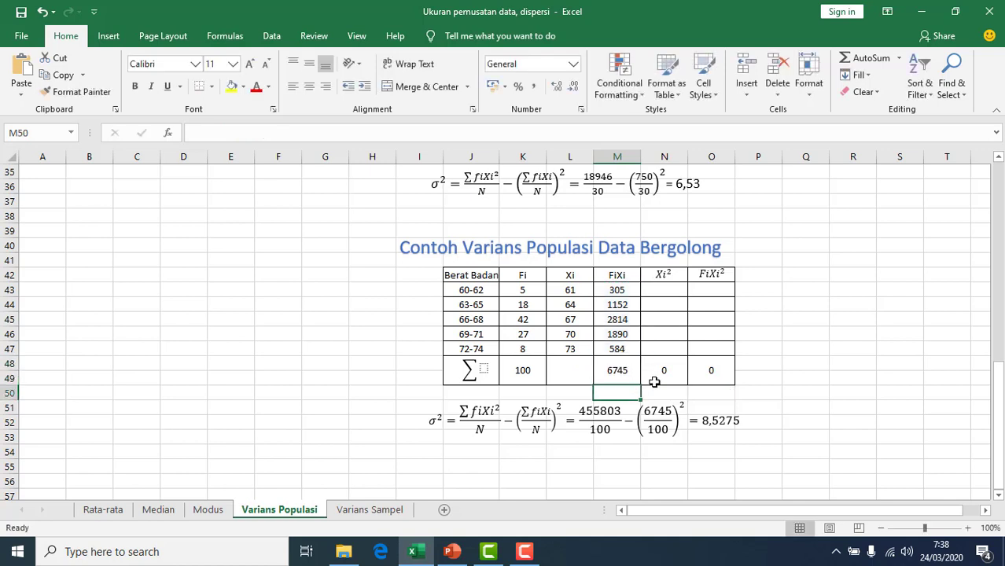
left_click_drag(656, 380, 698, 377)
key("Delete")
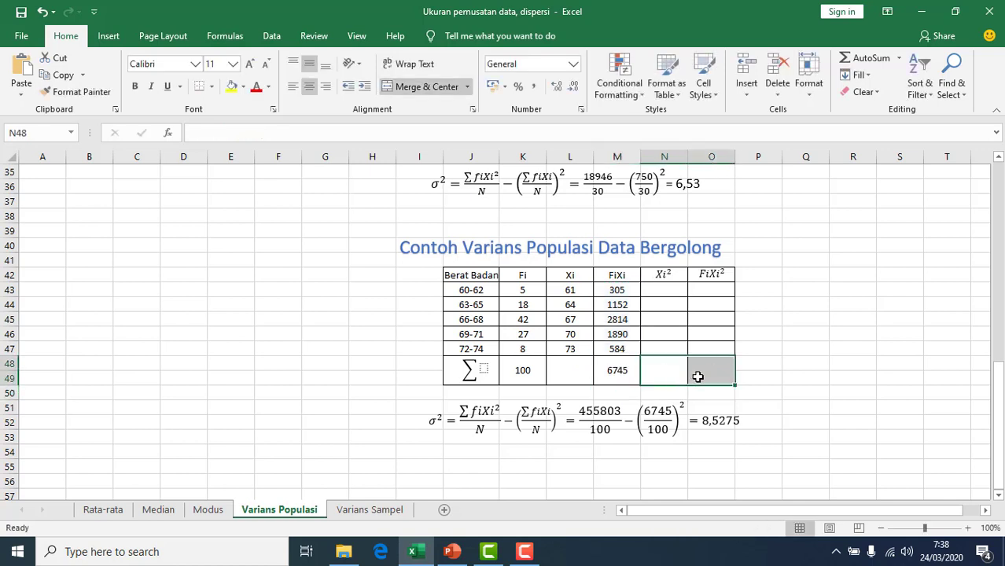
Calculate Xi² for the 60-62 class in N43 with the formula =L43^2
left_click(673, 291)
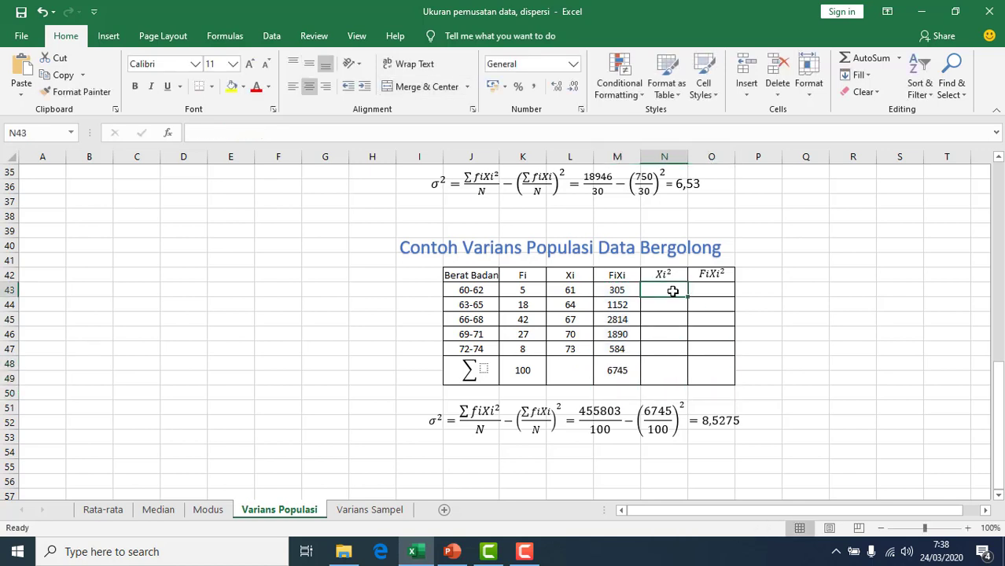
type("=")
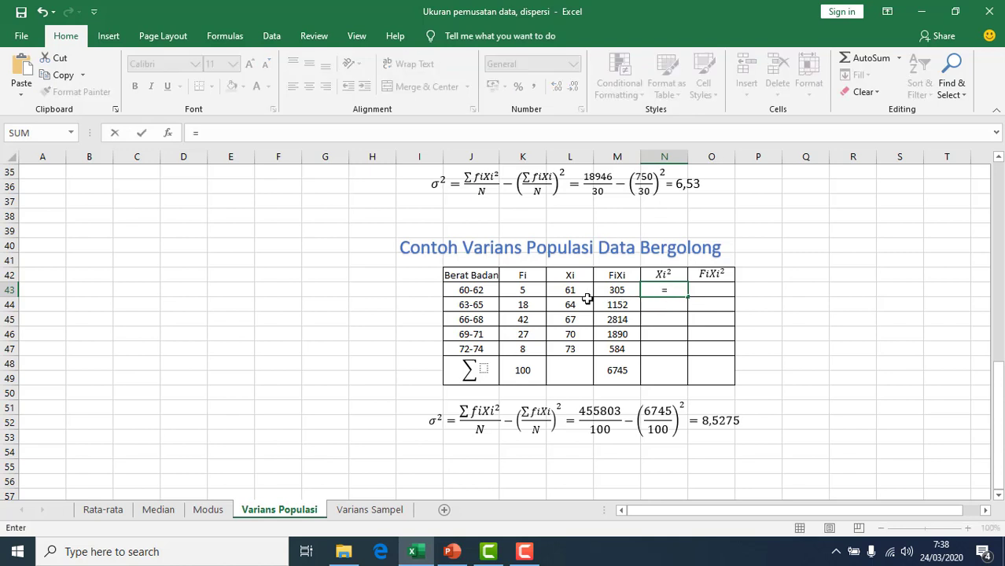
left_click(576, 291)
type("^2")
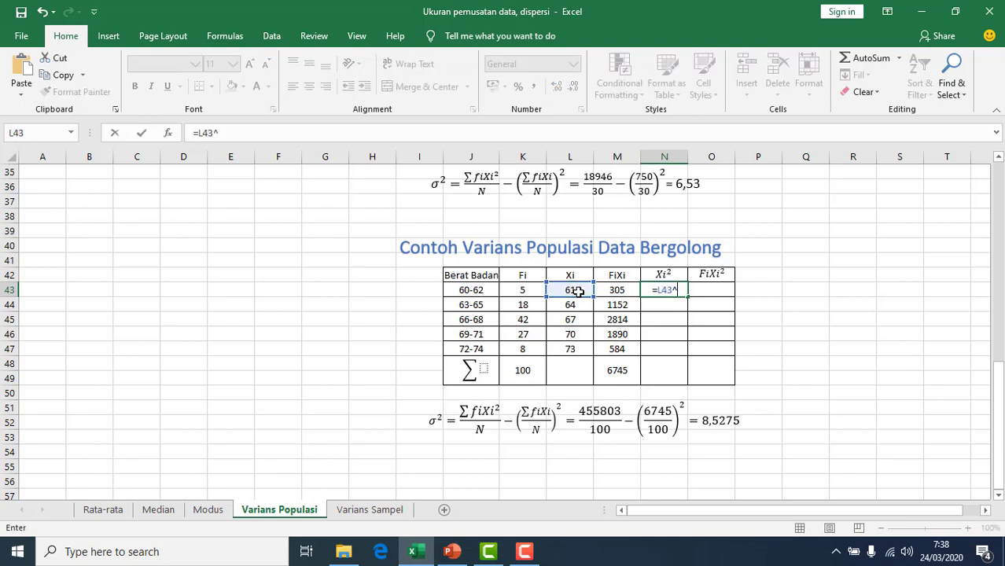
key("Return")
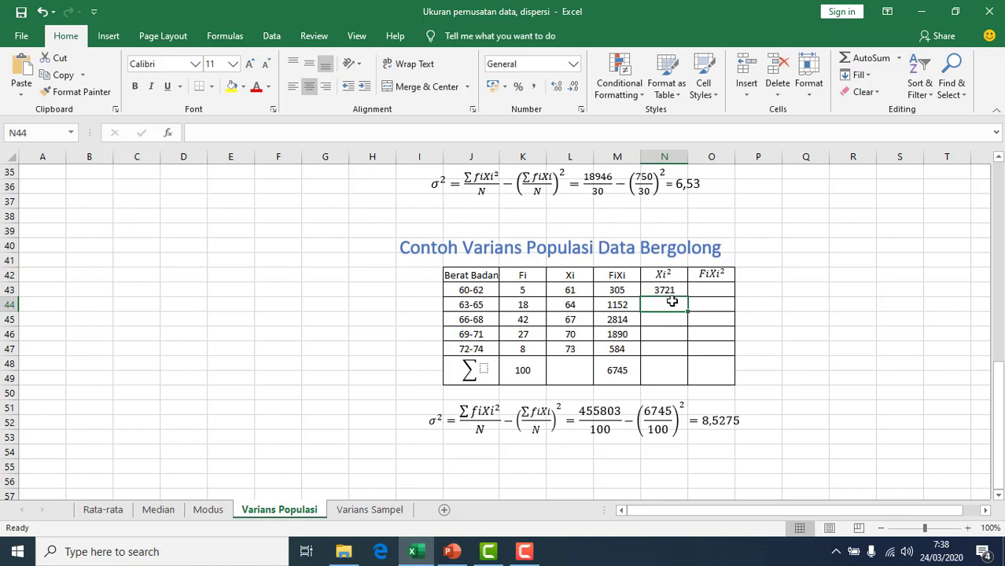
Calculate Xi² in N44 with the formula =L44^2 and fill it down to N47
type("=")
left_click(558, 305)
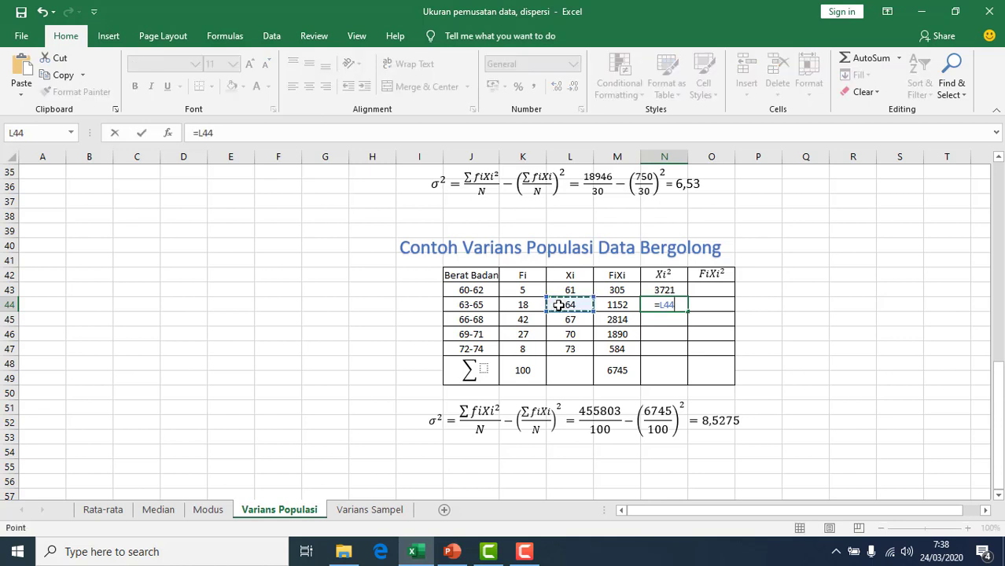
type("^2")
key("Return")
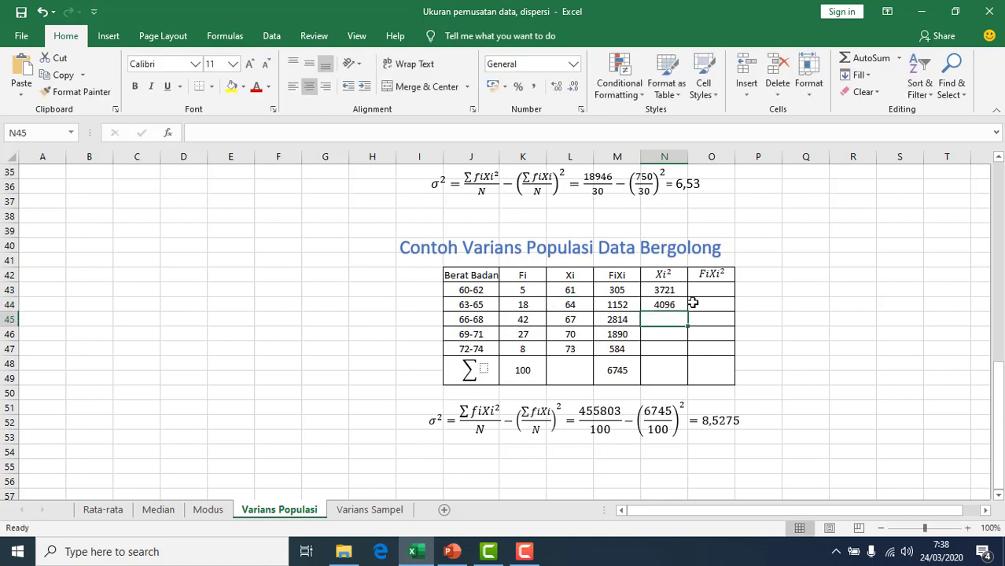
left_click(666, 303)
left_click_drag(689, 311, 676, 356)
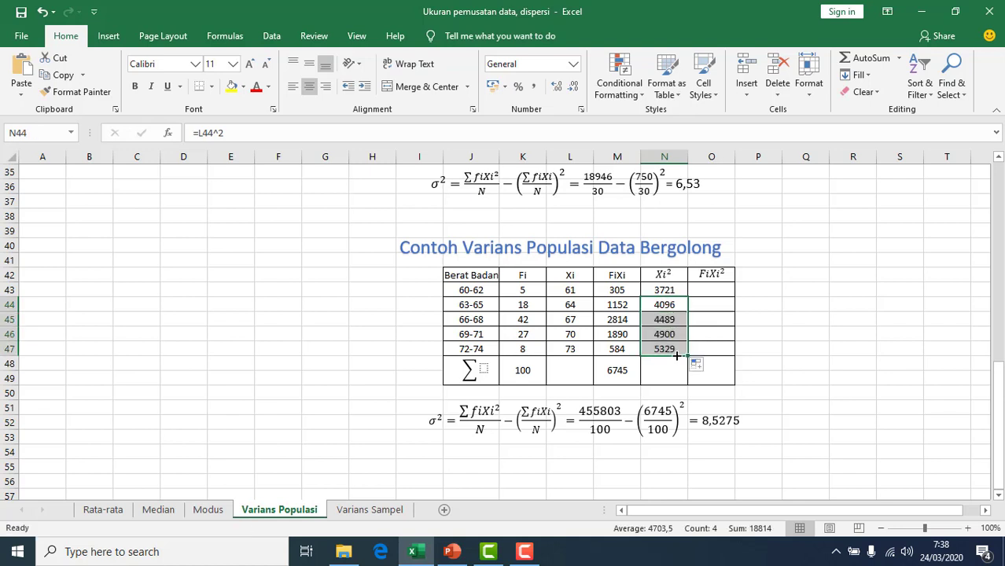
left_click(664, 373)
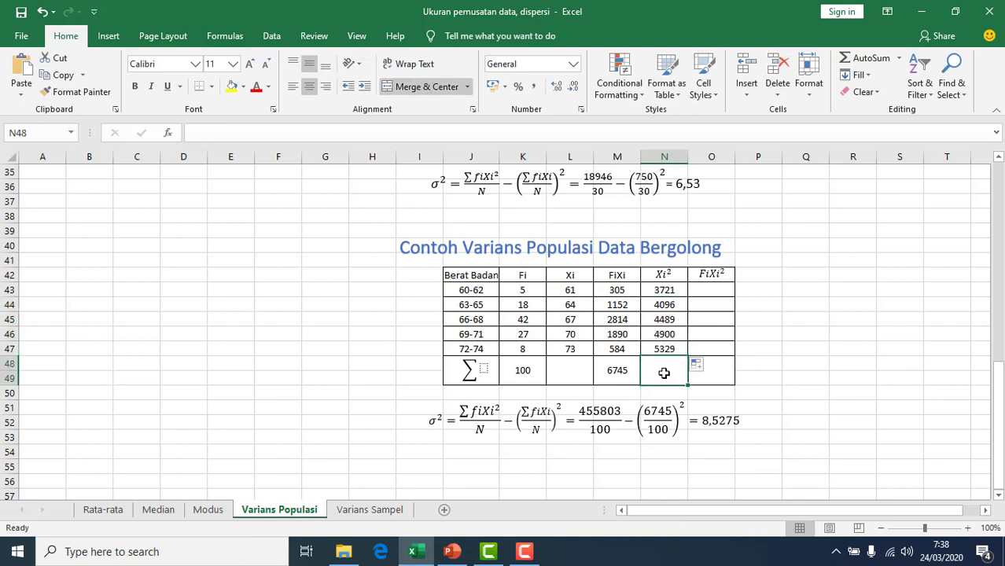
Calculate FiXi² in O43 with the formula =K43*N43 and fill it down to O47
left_click(719, 290)
type("=")
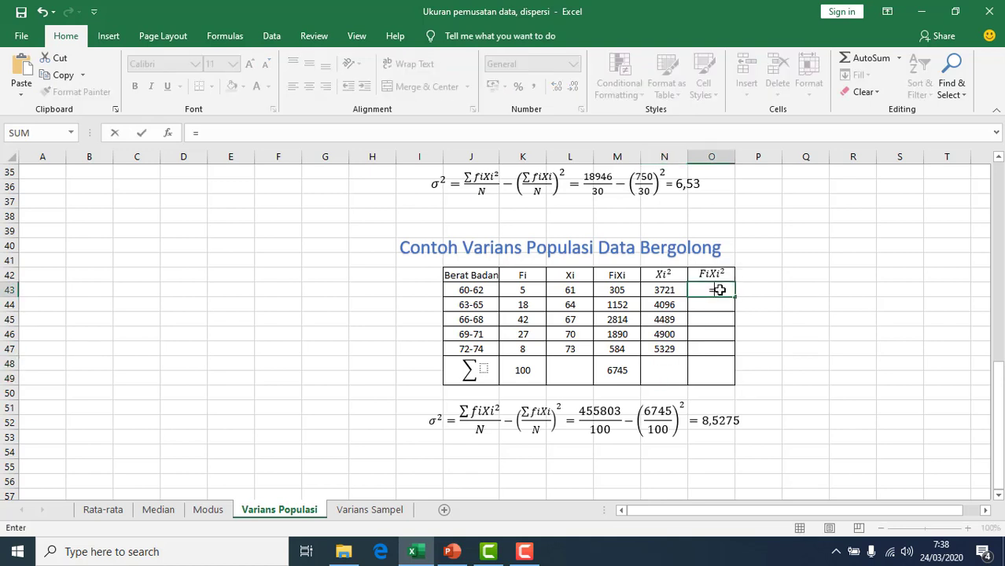
left_click(531, 291)
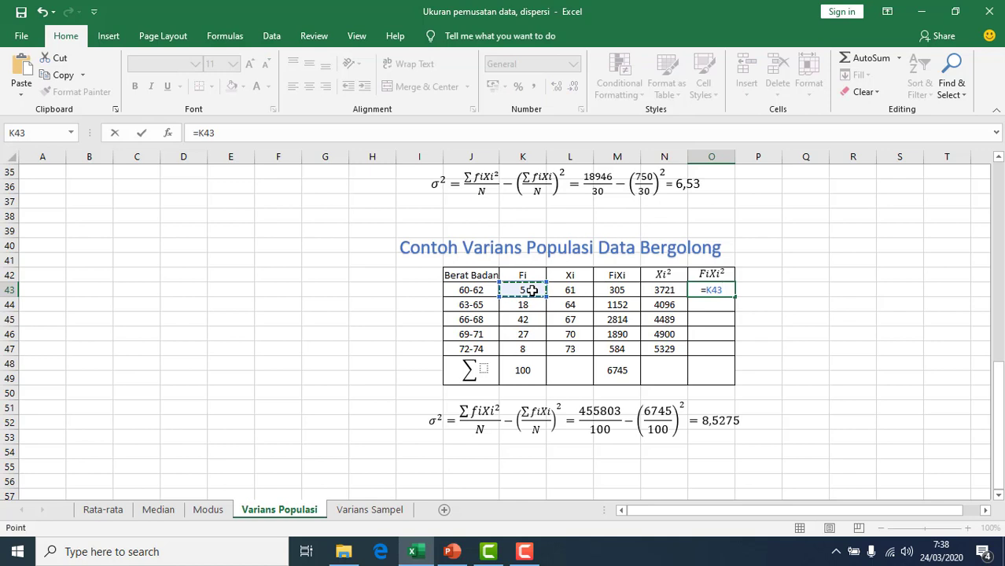
type("*")
left_click(665, 290)
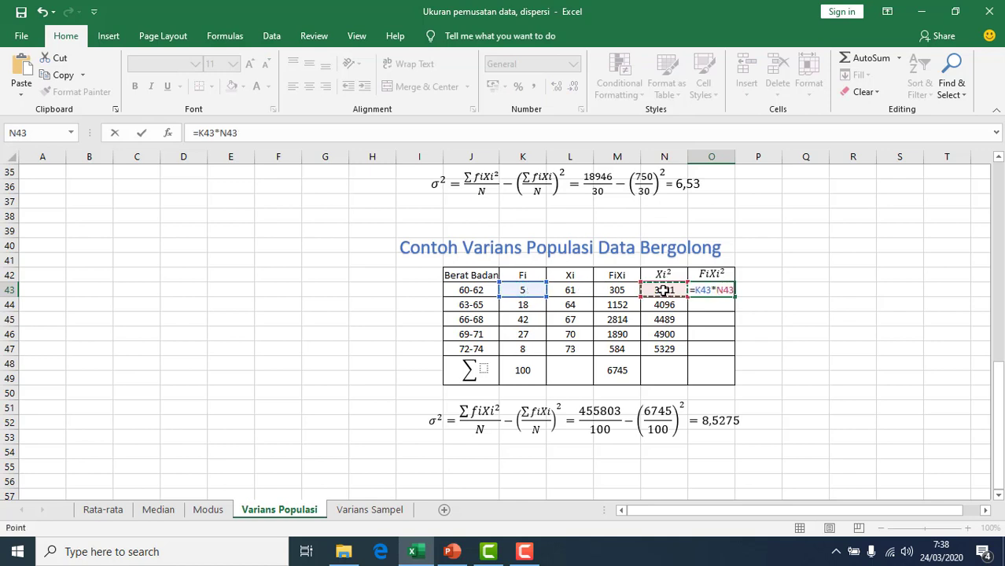
key("Return")
left_click(733, 291)
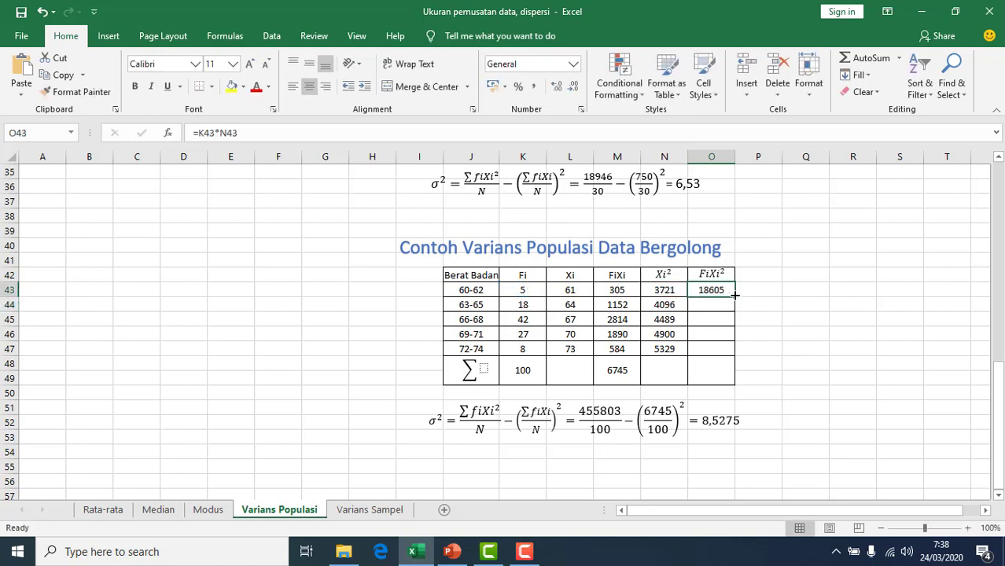
left_click_drag(735, 297, 730, 356)
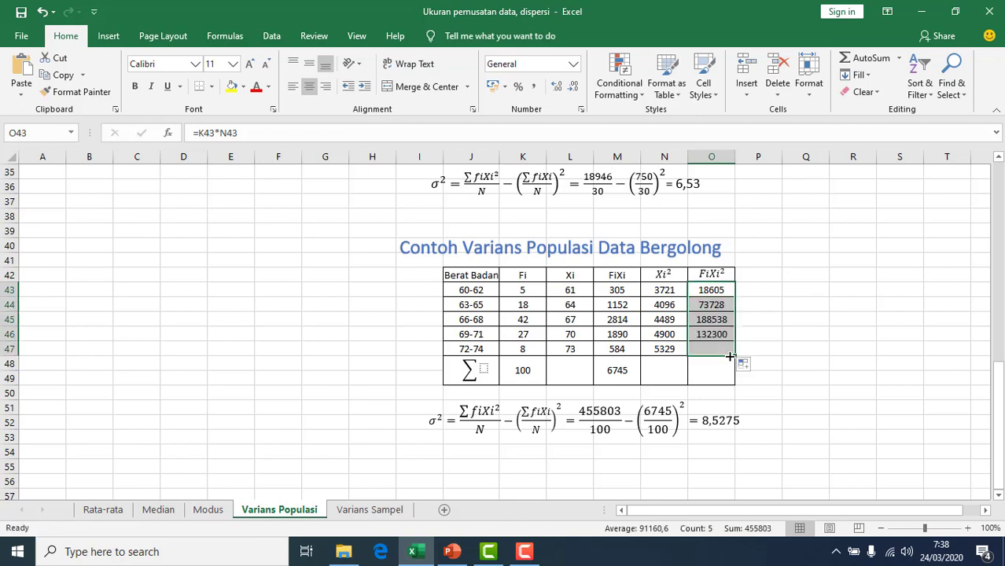
Total the FiXi² values O43:O47 with a SUM formula in merged cell O48
left_click(721, 368)
type("=")
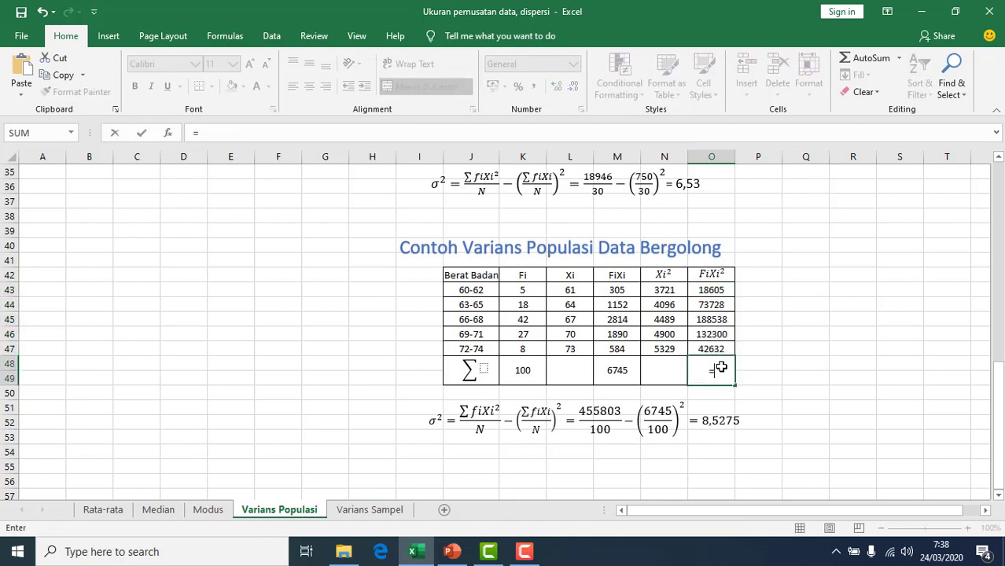
type("sum(")
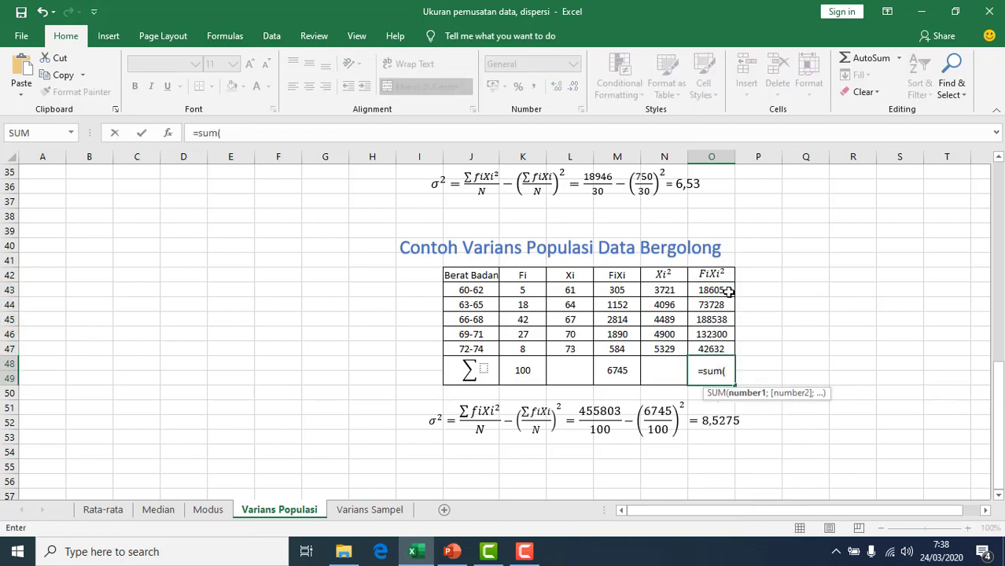
left_click_drag(725, 292, 724, 344)
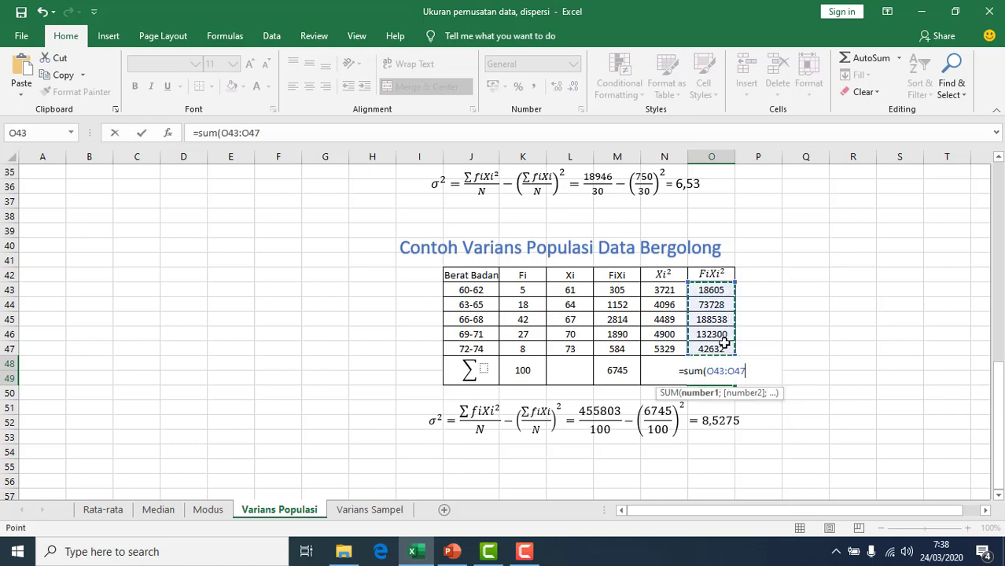
key("Return")
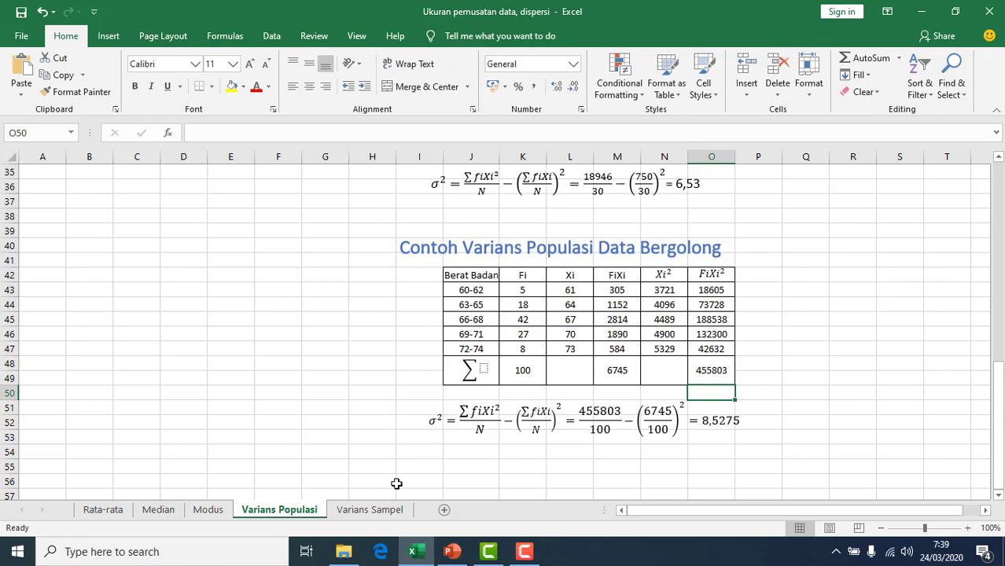
On the Varians Sampel sheet, change the title in A1 to "Ukuran Dispersi (Varians sampel)"
scroll(1000, 223, "up", 11)
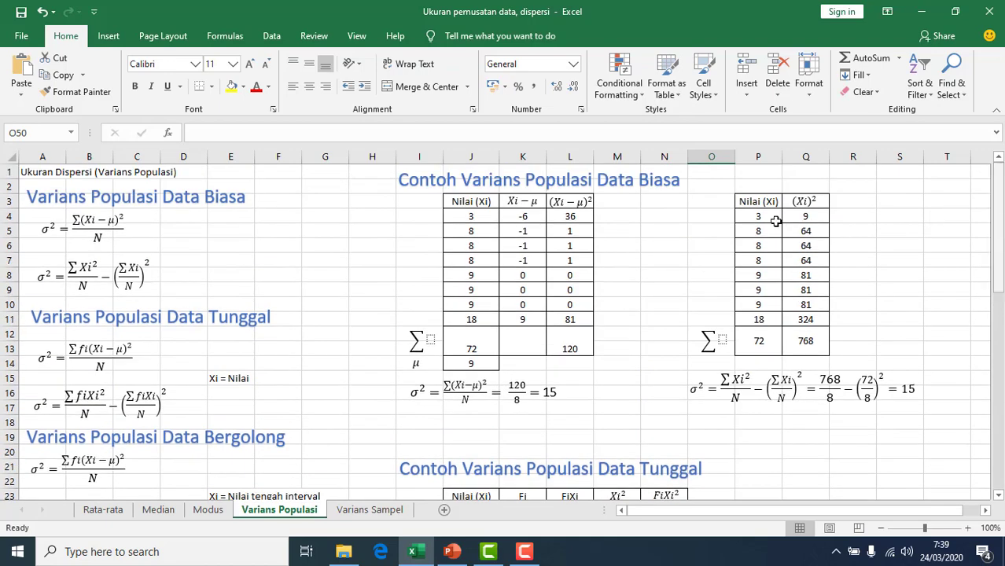
left_click(371, 511)
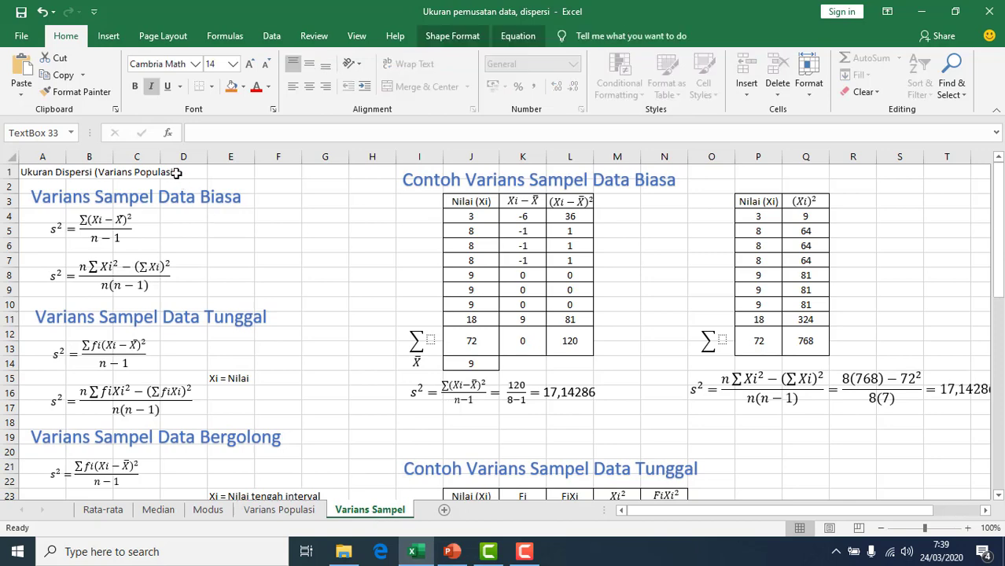
double_click(174, 172)
left_click(143, 170)
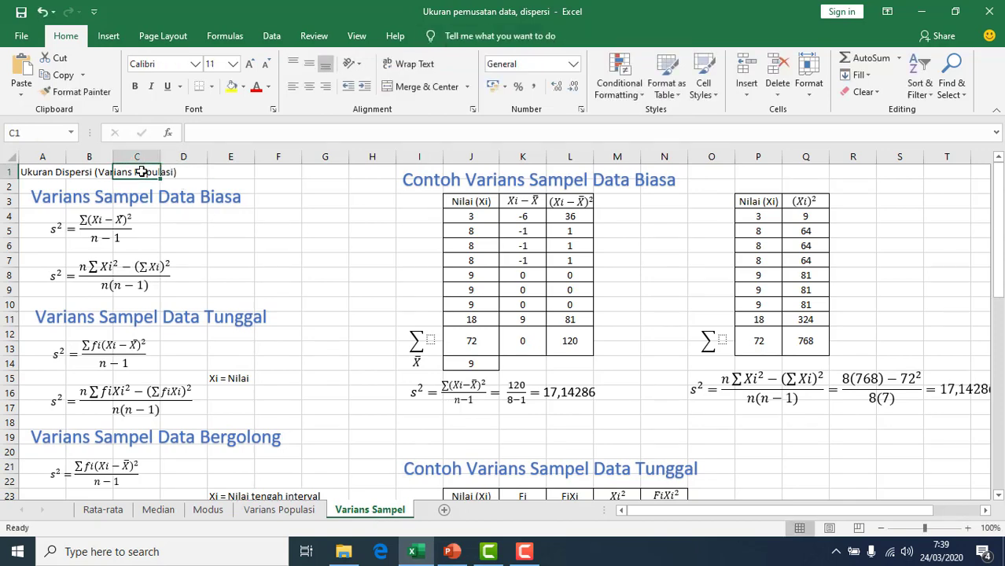
left_click(39, 170)
left_click_drag(338, 133, 308, 132)
key("BackSpace")
type("ampel")
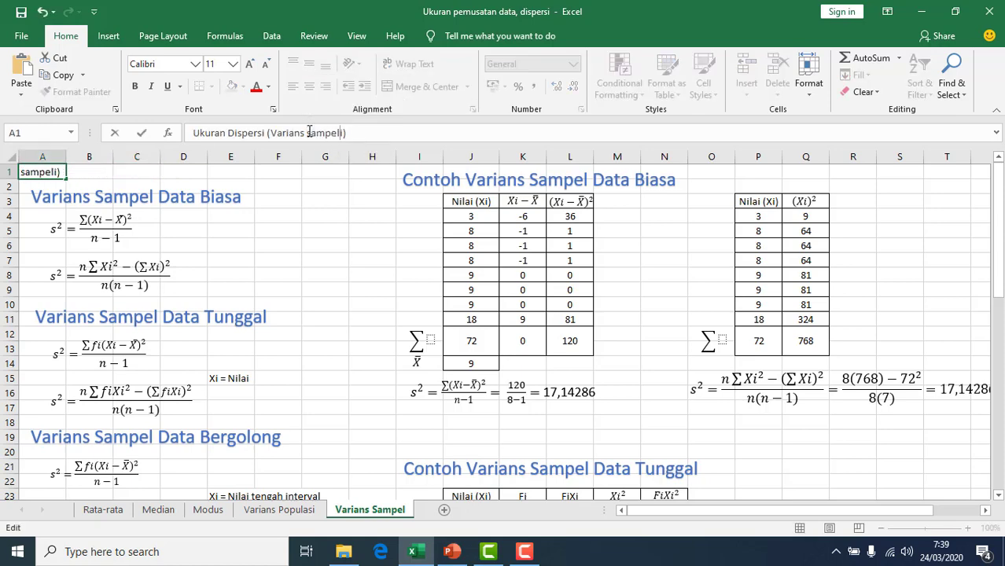
key("Delete")
key("Return")
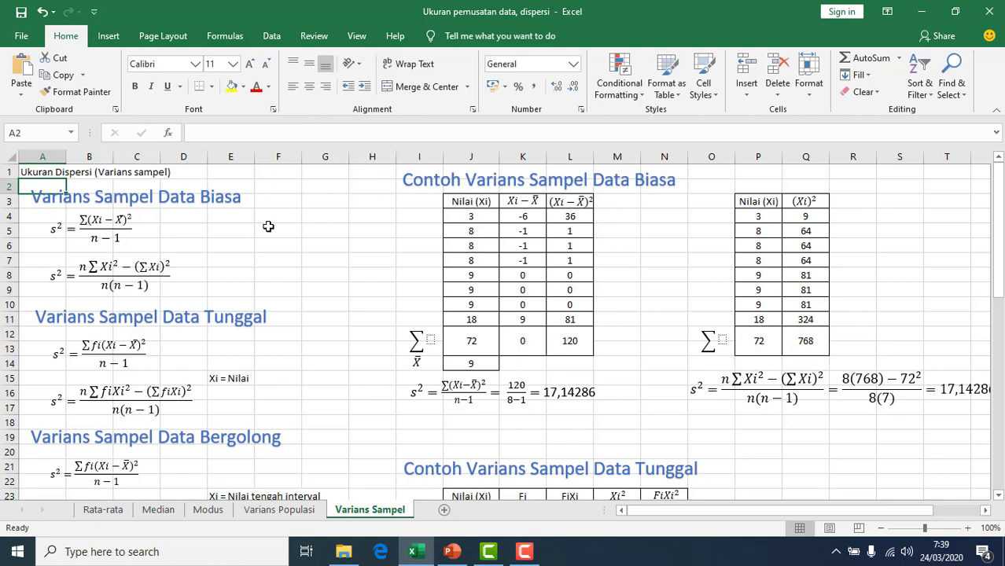
Review the sample variance formulas for all three data types and the mean formula in J14 of the Data Biasa example
left_click(281, 203)
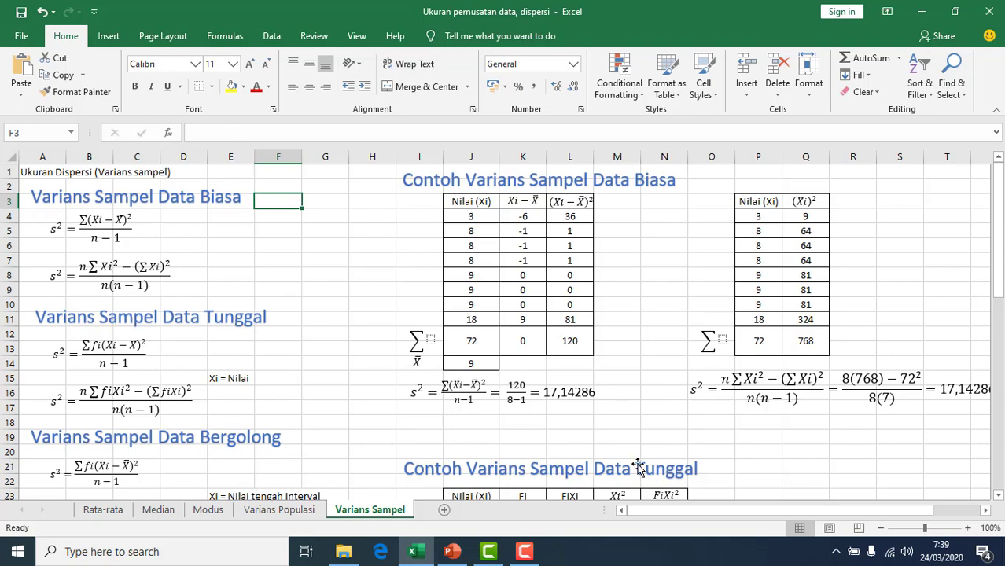
scroll(1001, 496, "down", 2)
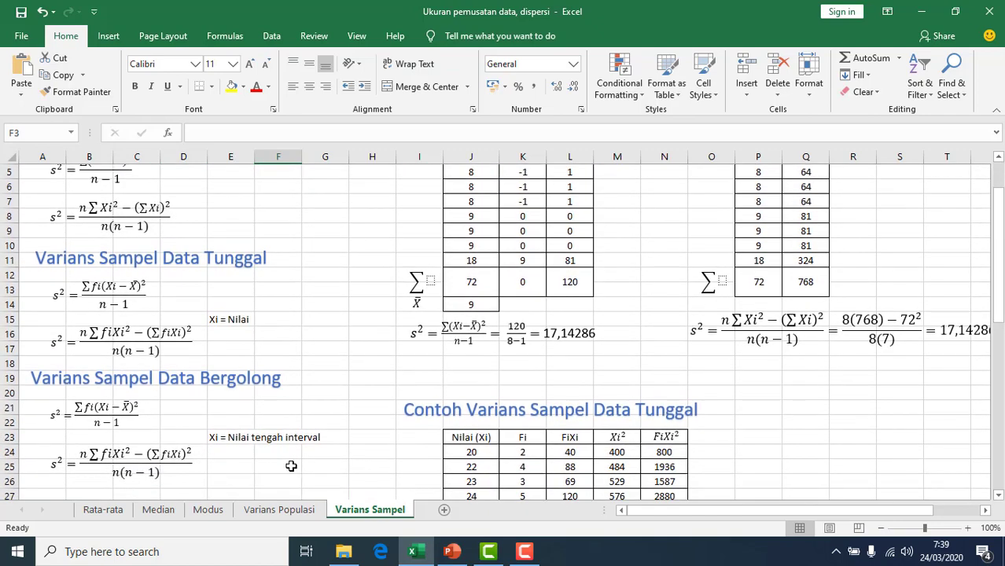
left_click(998, 159)
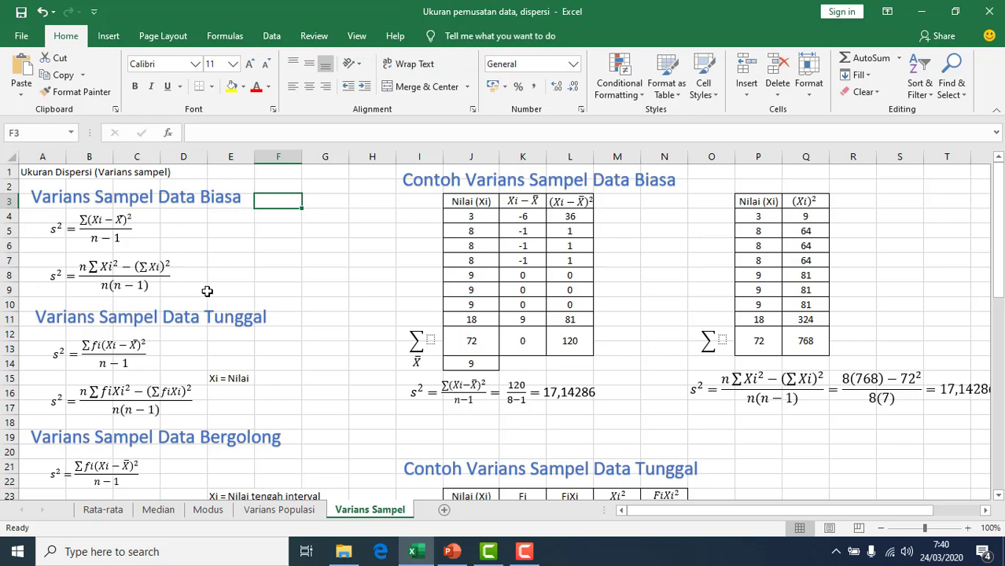
left_click(987, 511)
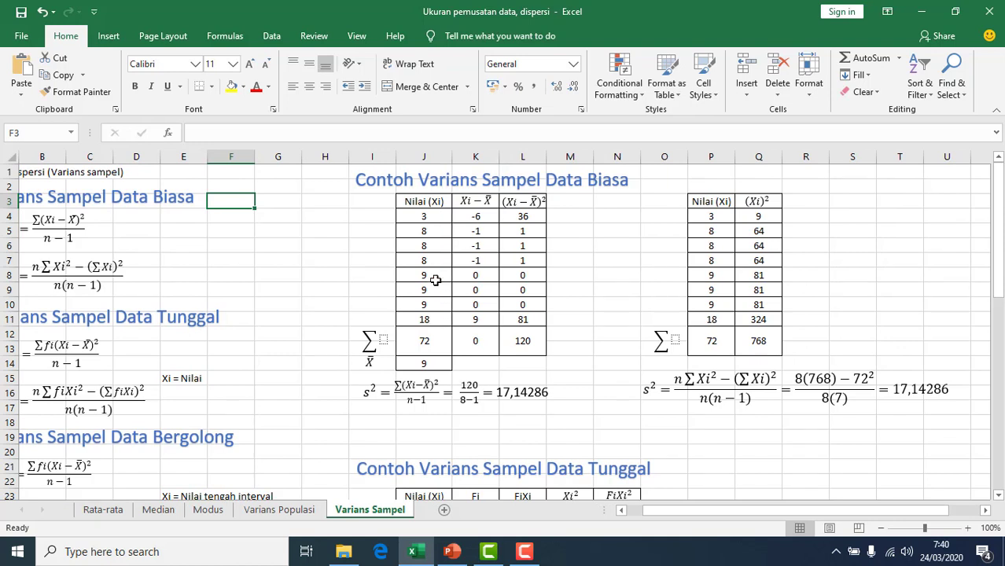
left_click(373, 363)
left_click(401, 365)
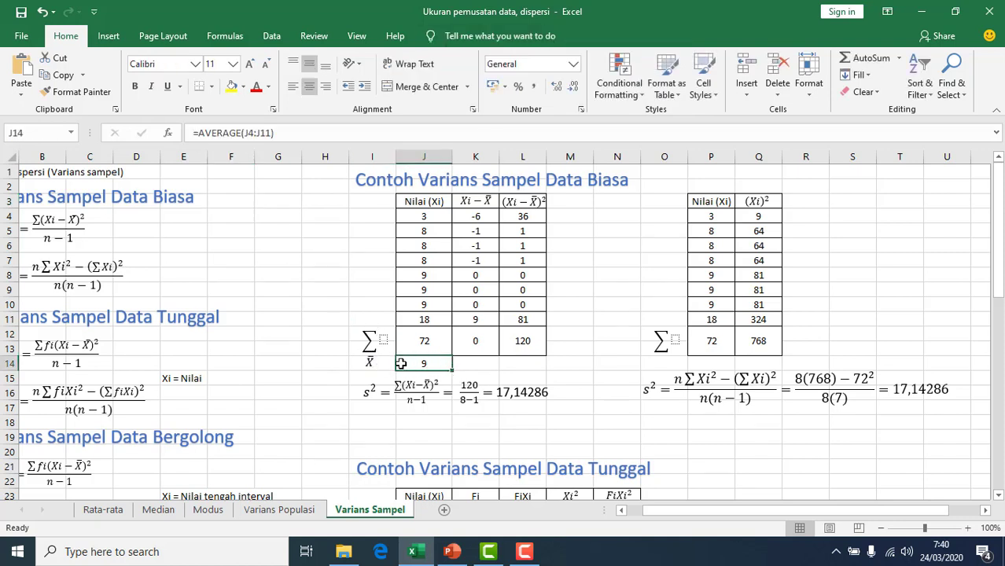
Inspect the deviation formulas in column K, the squared deviations in column L and their sum in L12
left_click(487, 214)
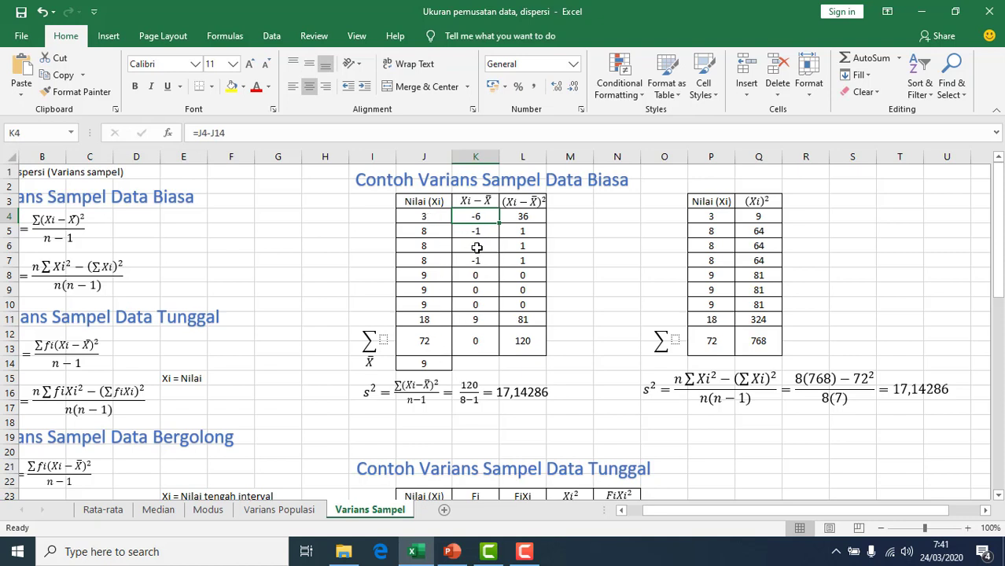
left_click(493, 323)
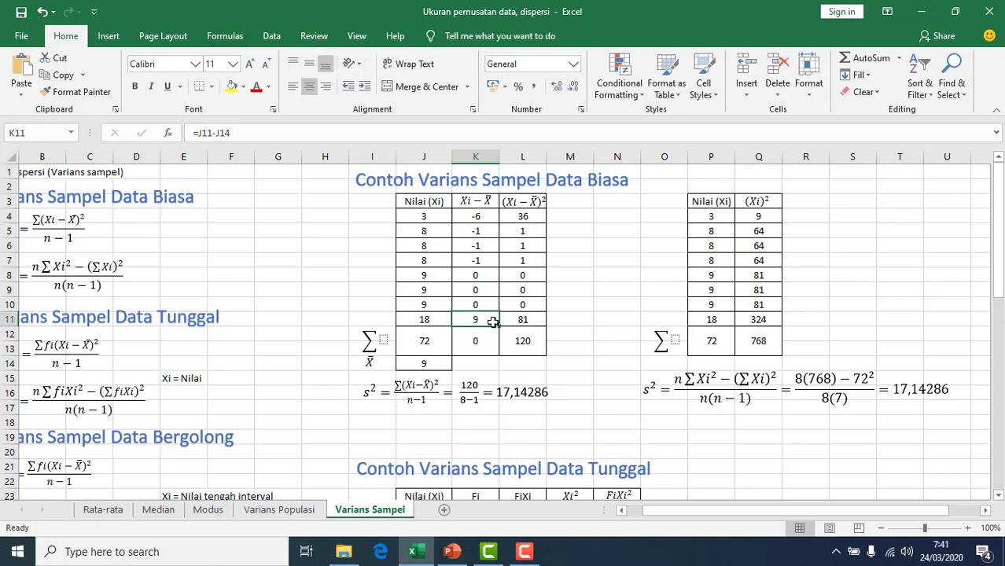
left_click(486, 216)
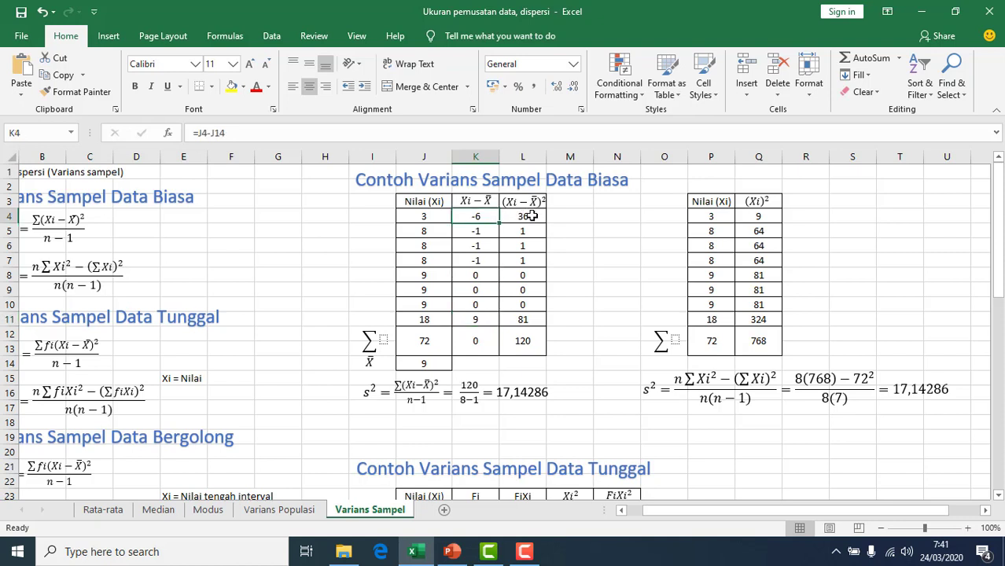
left_click(485, 234)
left_click(535, 234)
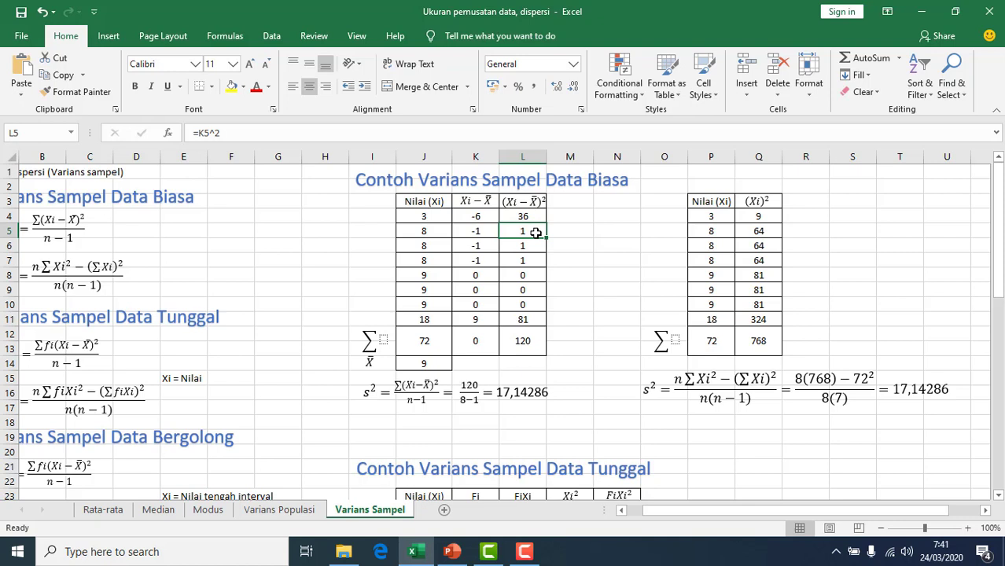
left_click(486, 323)
left_click(538, 321)
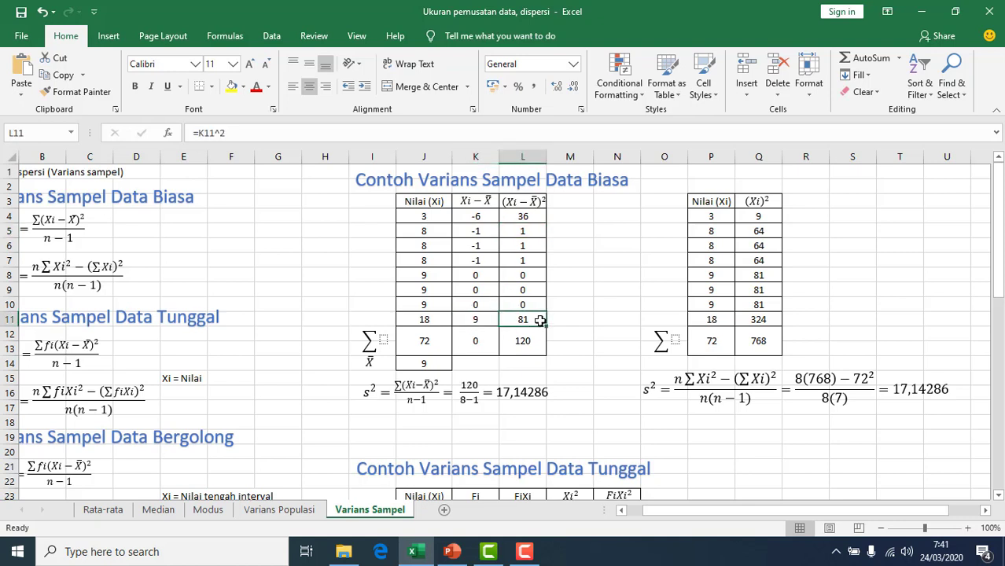
left_click(531, 347)
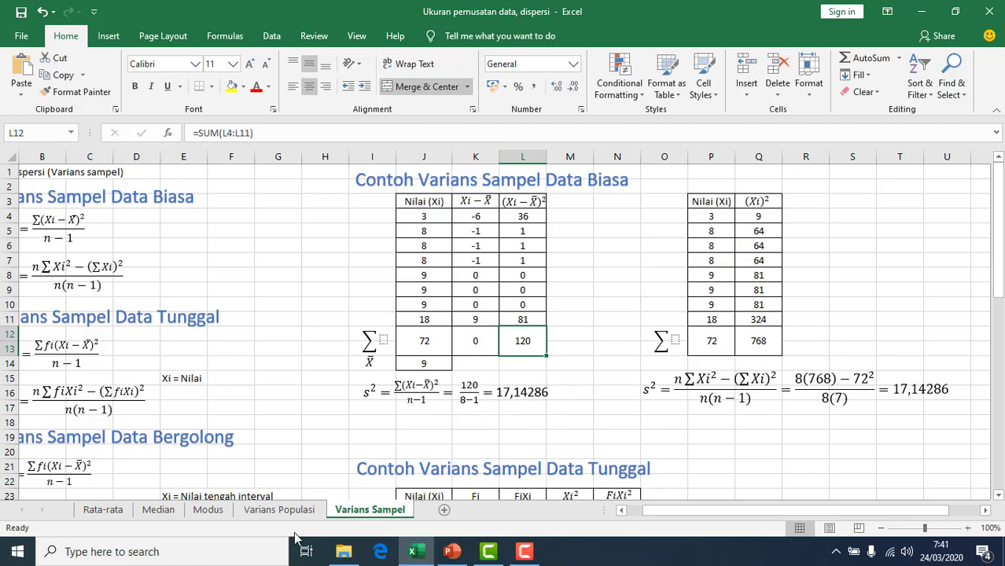
Compare the Data Biasa examples on the Varians Populasi and Varians Sampel sheets
left_click(283, 509)
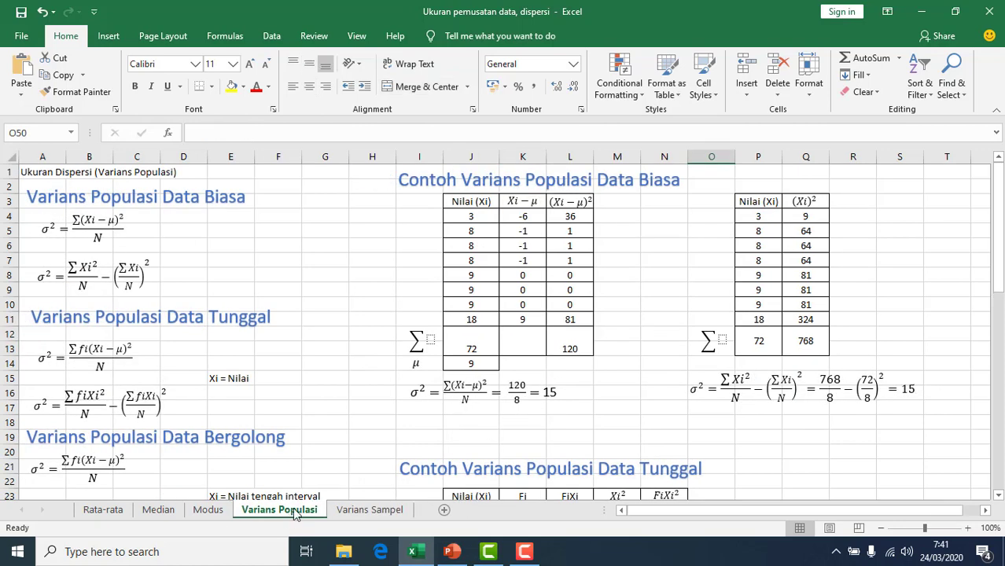
left_click(369, 511)
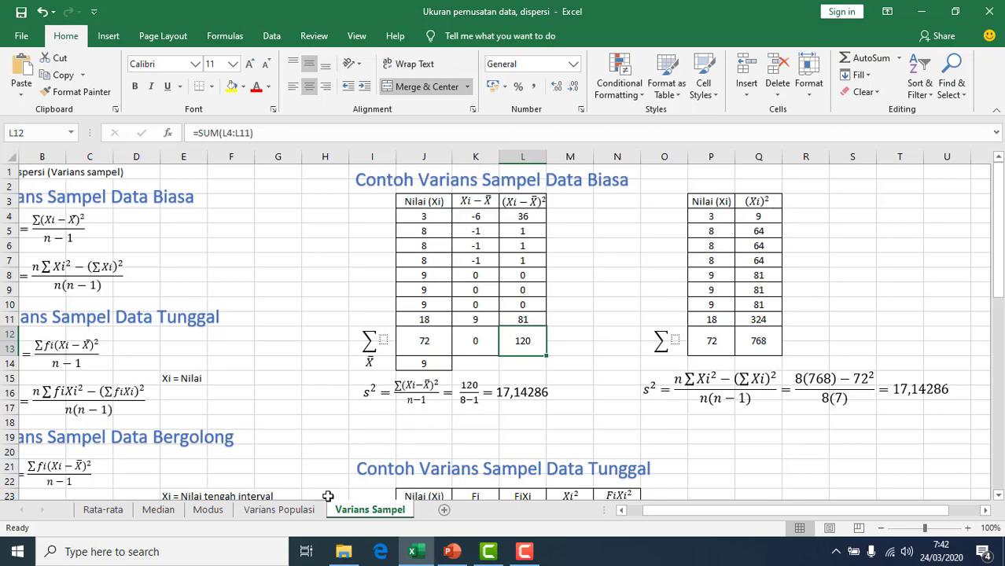
left_click(278, 510)
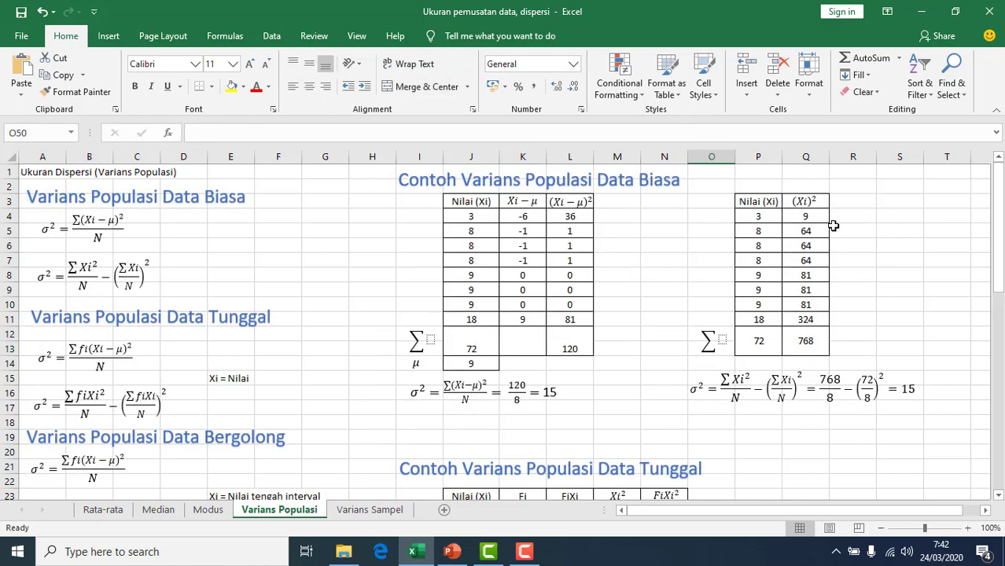
left_click(370, 509)
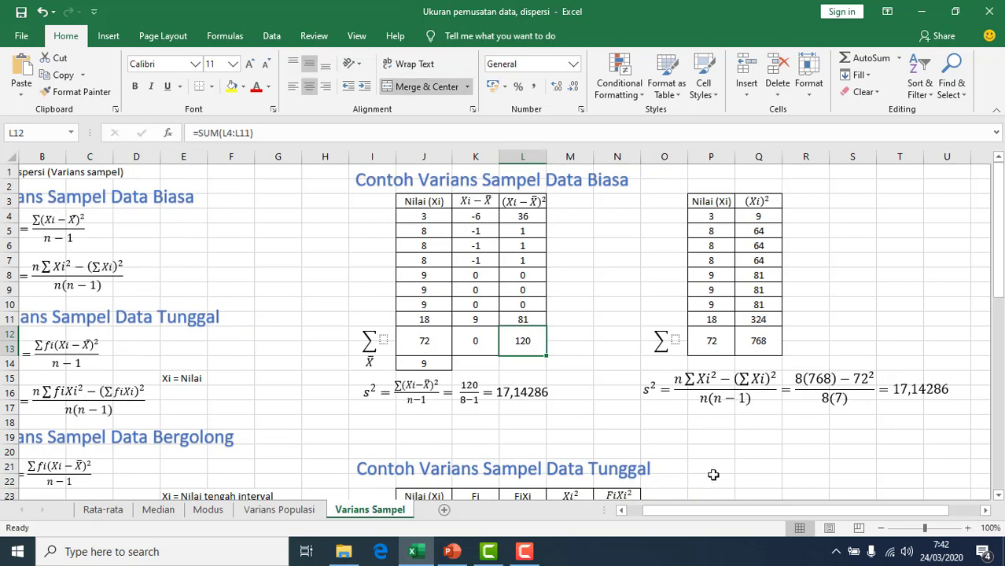
Examine the second Data Biasa sample variance example, including the sum formulas in Q12 and P12
left_click(622, 511)
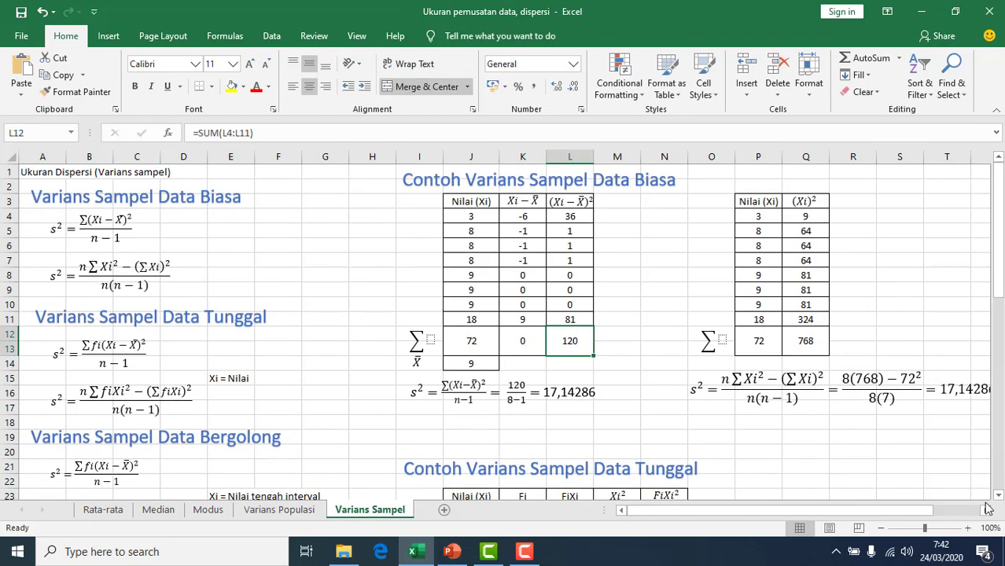
left_click(985, 510)
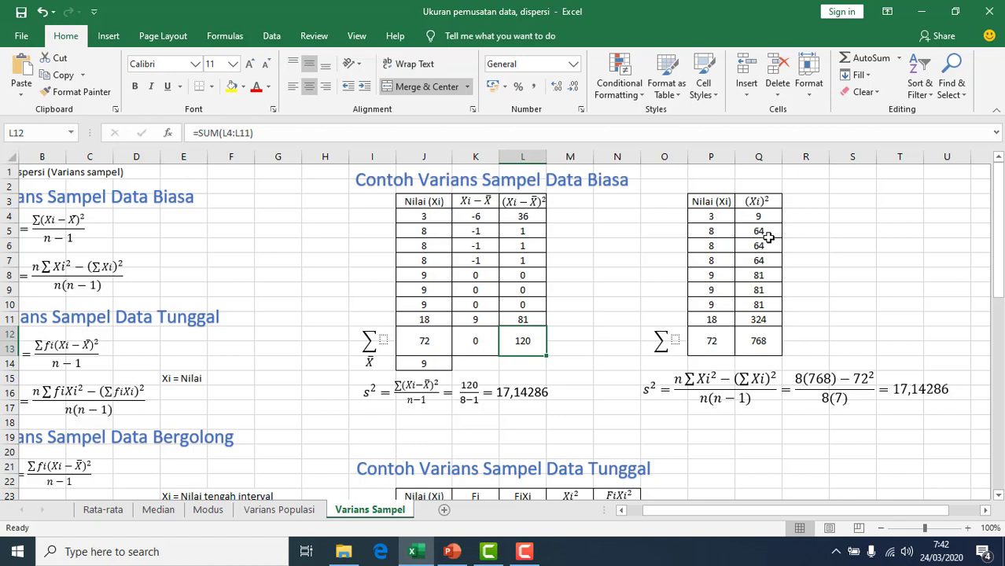
left_click(767, 345)
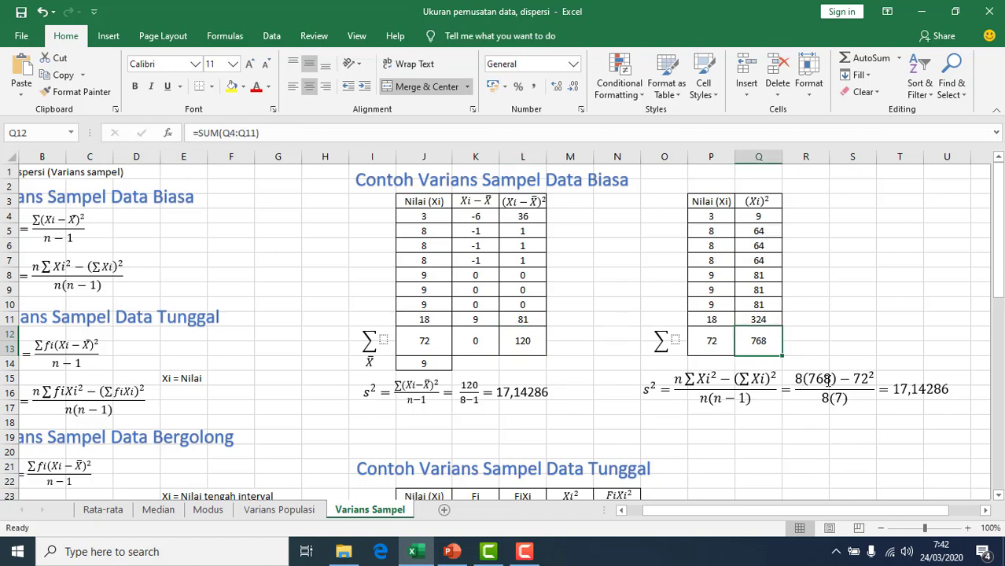
left_click(713, 344)
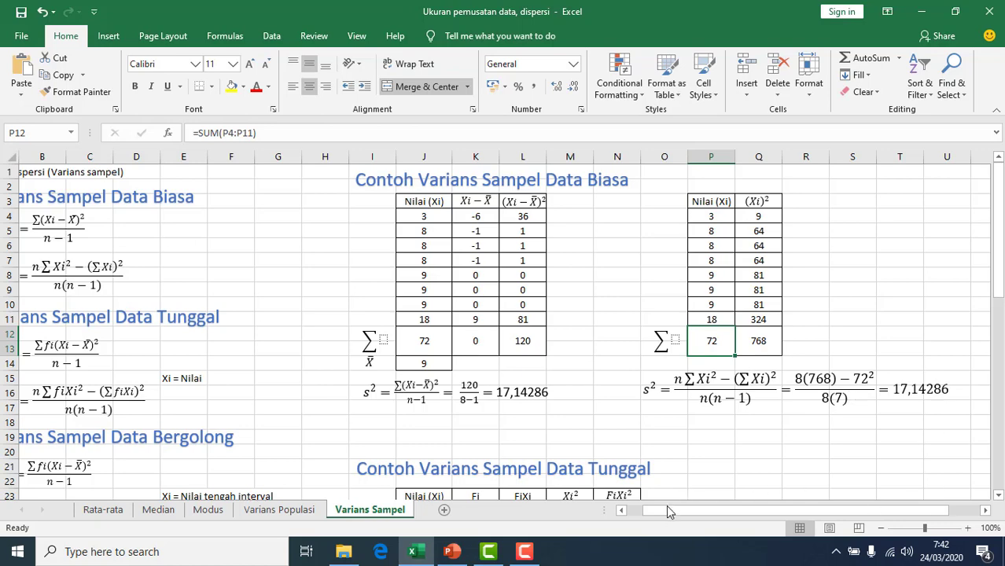
left_click(621, 509)
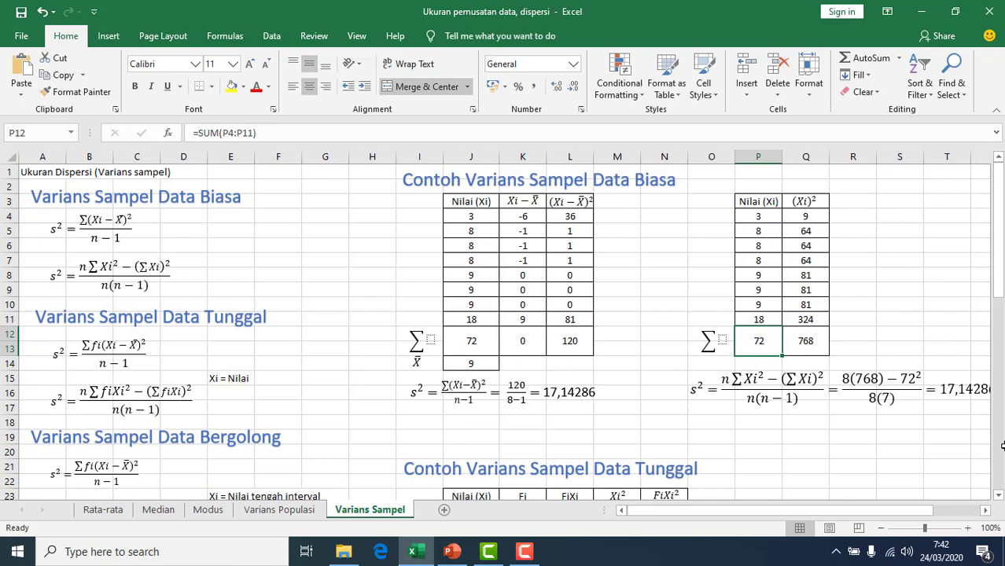
Clear the FiXi, Xi² and FiXi² values and their totals from L24:N34 in the sample variance Data Tunggal table
left_click(998, 497)
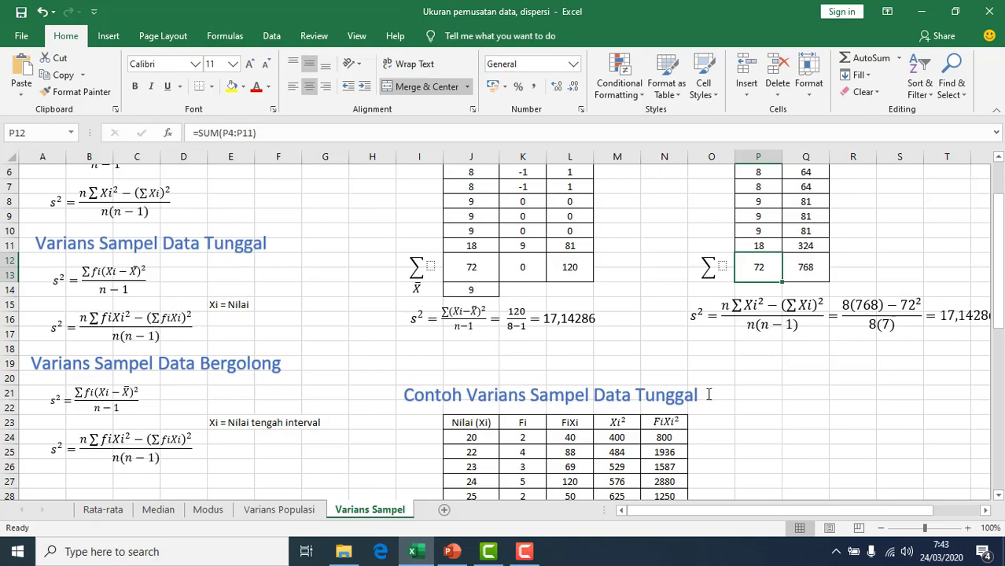
left_click(999, 496)
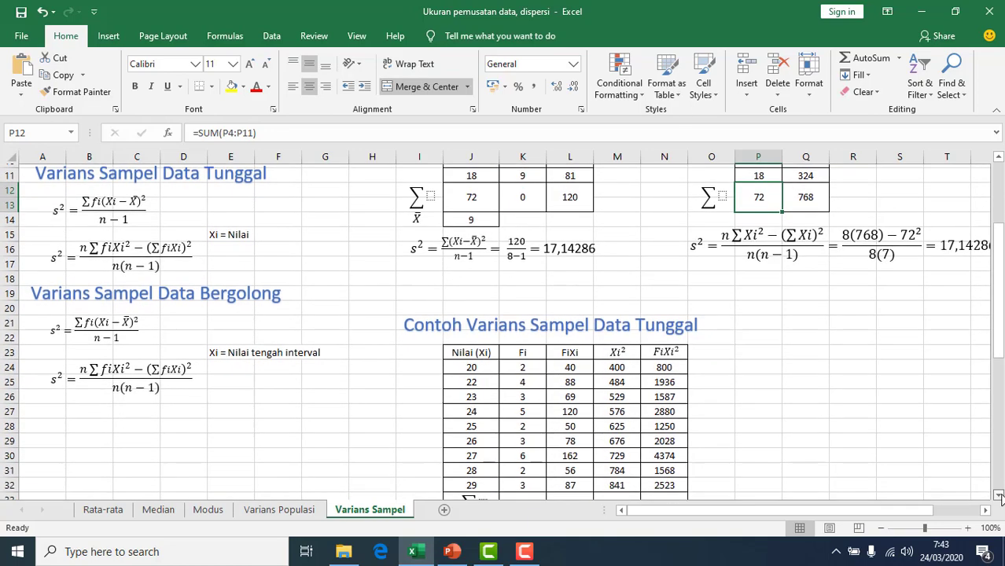
left_click(998, 496)
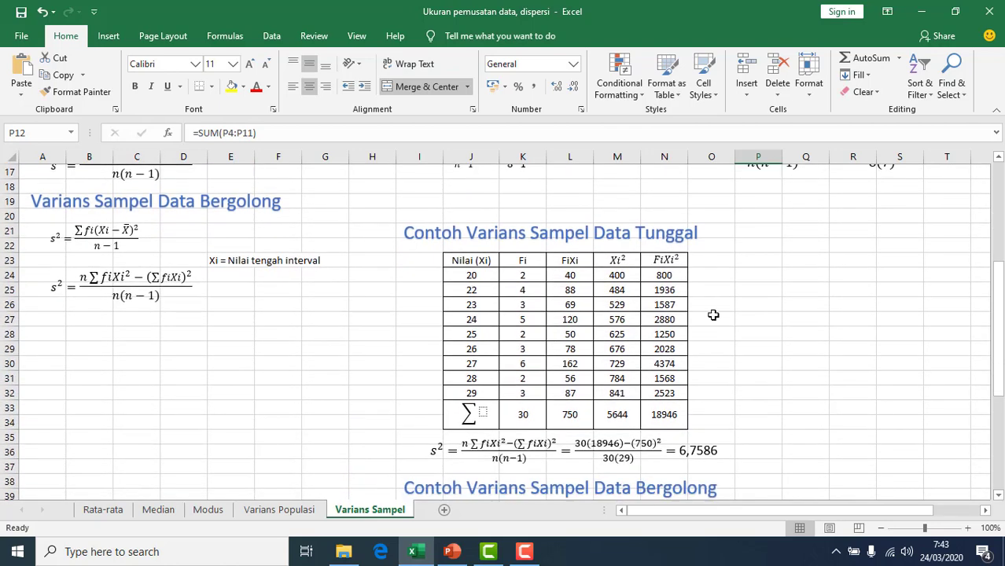
left_click(487, 278)
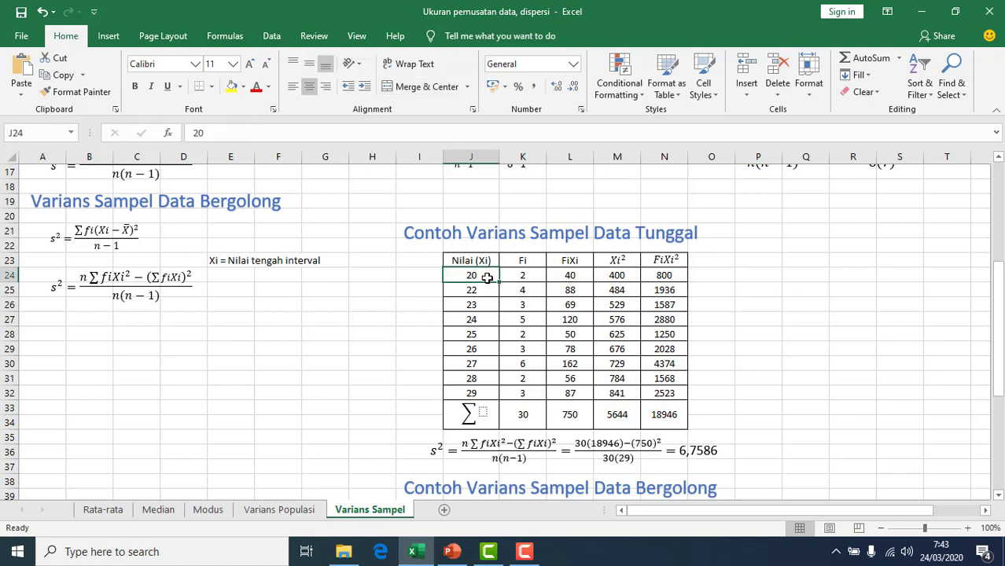
left_click(479, 402)
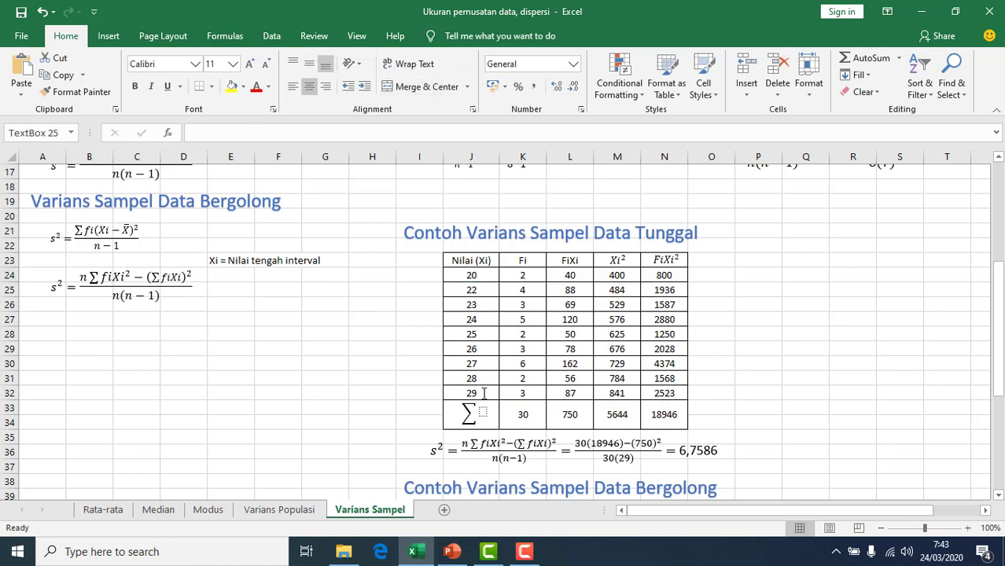
left_click(538, 275)
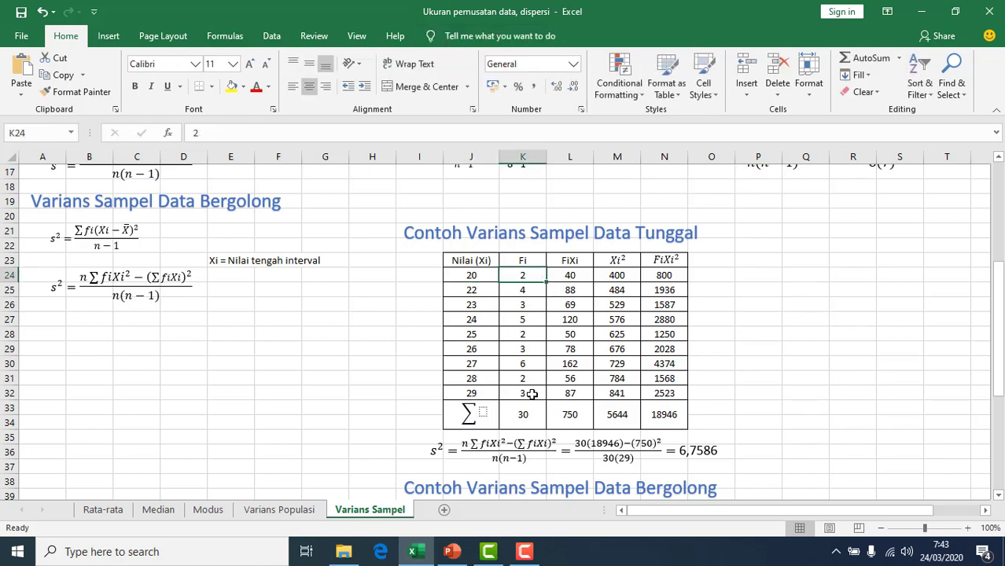
left_click(529, 394)
left_click(577, 274)
left_click_drag(577, 273, 677, 416)
key("Delete")
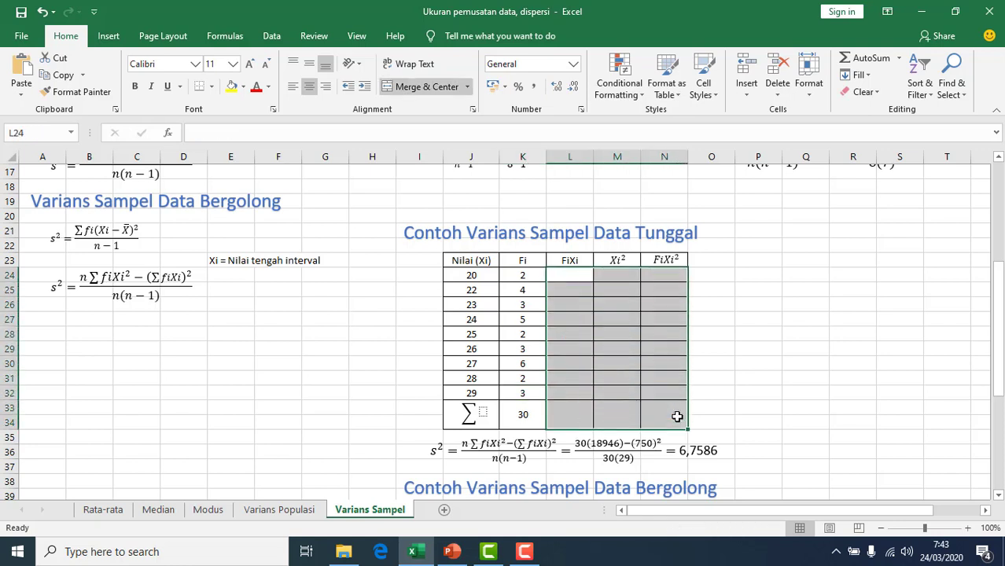
Calculate FiXi as =K24*J24 in L24 and fill the formula down to L32 in the Data Tunggal table
left_click(584, 277)
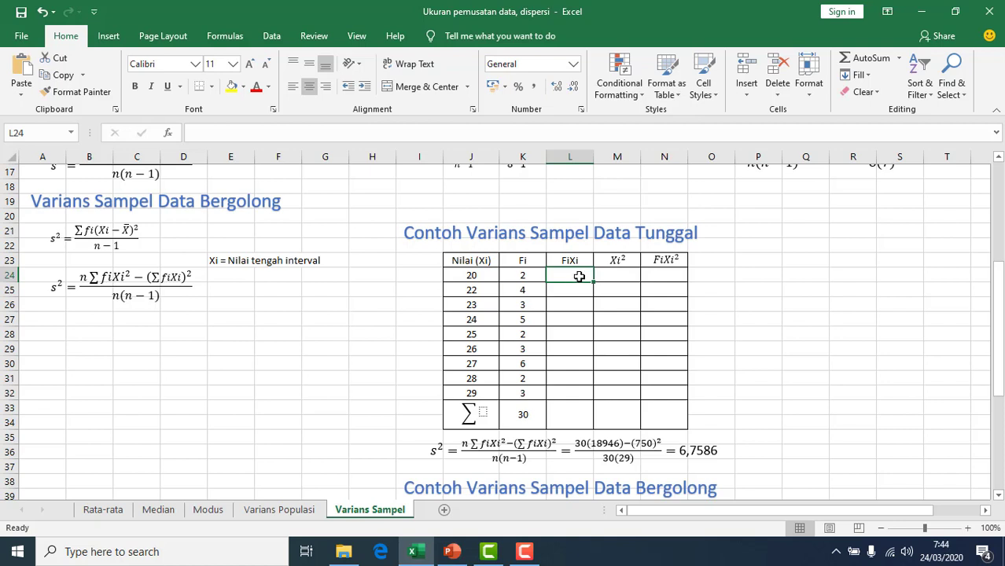
type("=")
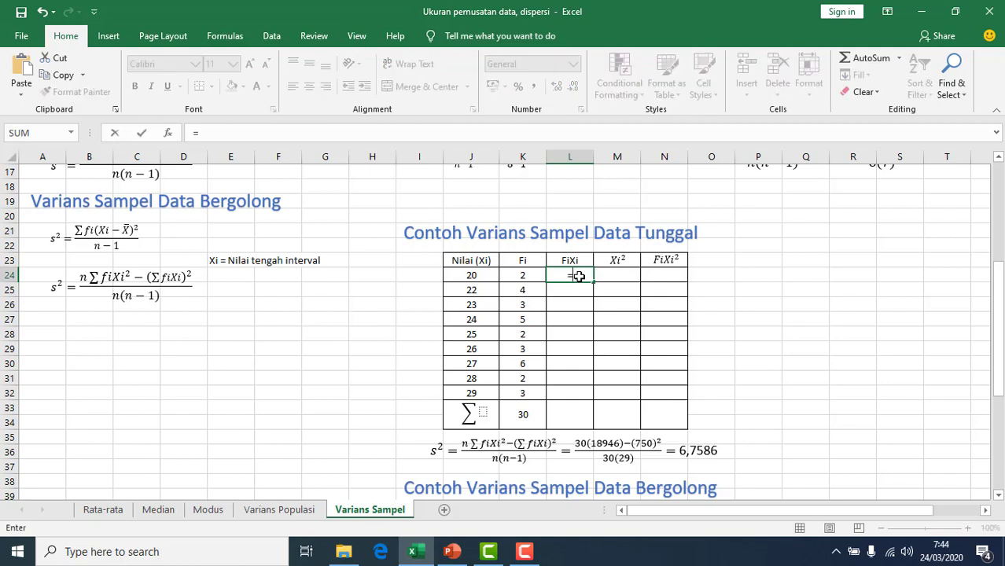
left_click(522, 277)
type("*")
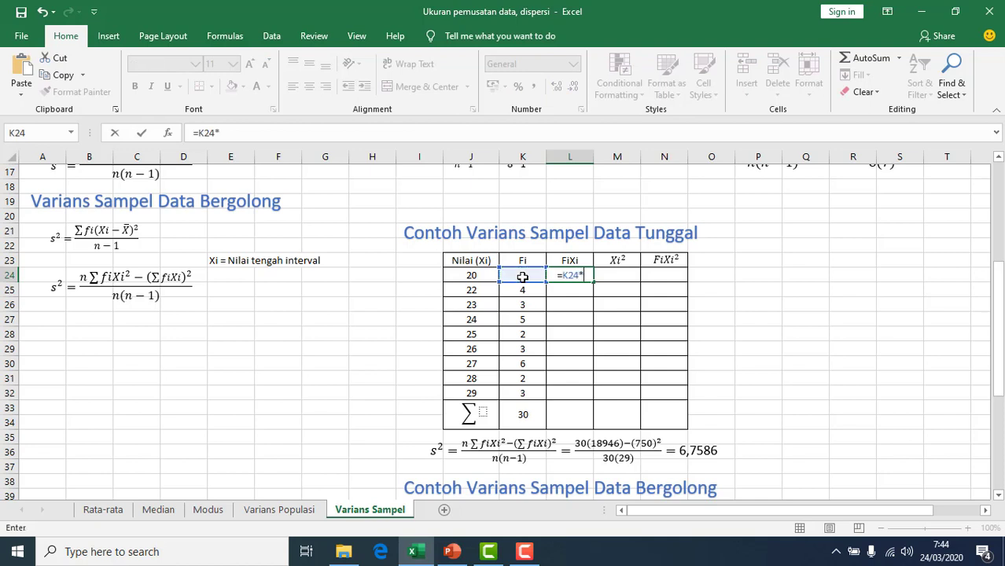
left_click(476, 275)
key("Return")
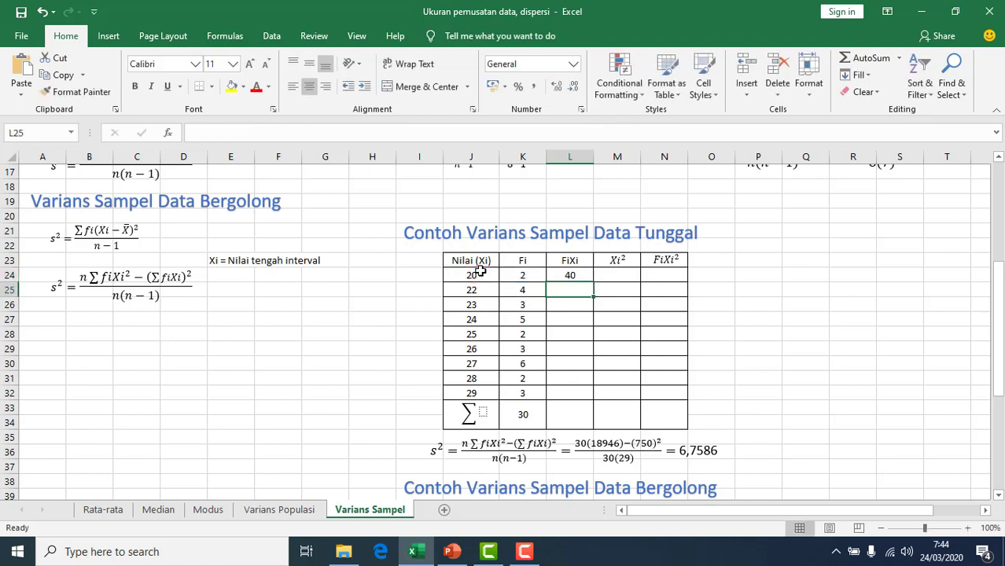
left_click(585, 278)
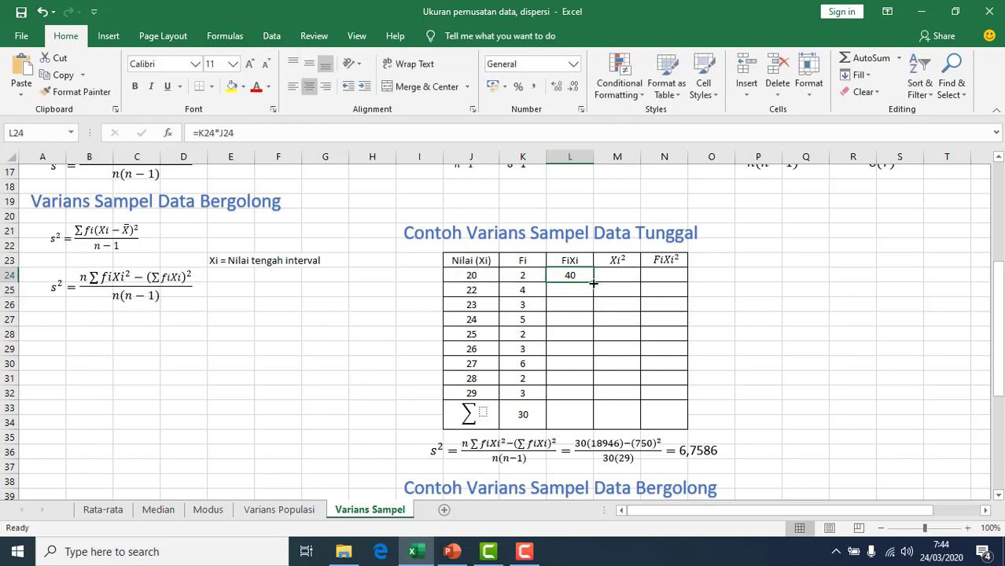
left_click_drag(592, 281, 568, 404)
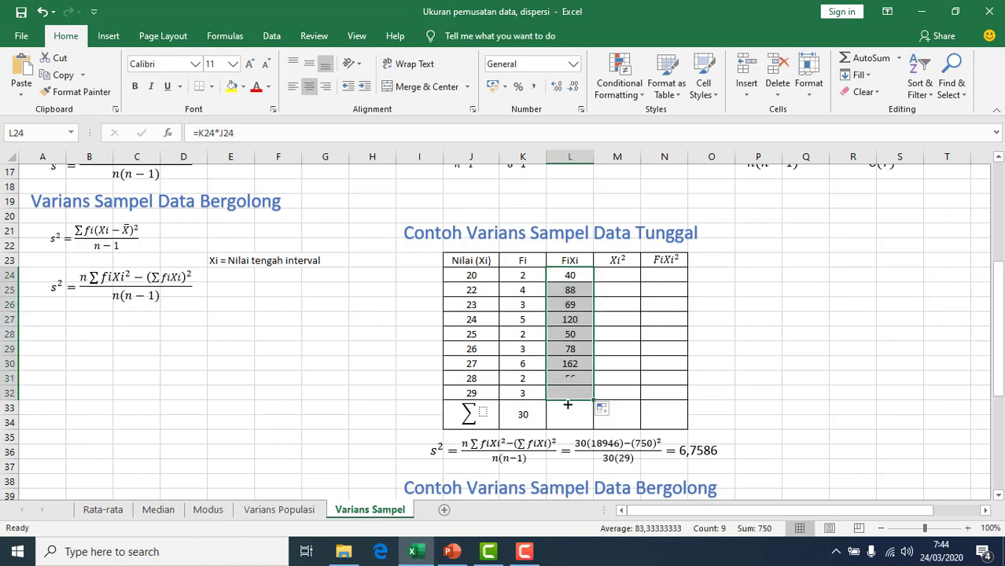
Total the FiXi column in L33 with =SUM(L24:L32)
left_click(589, 419)
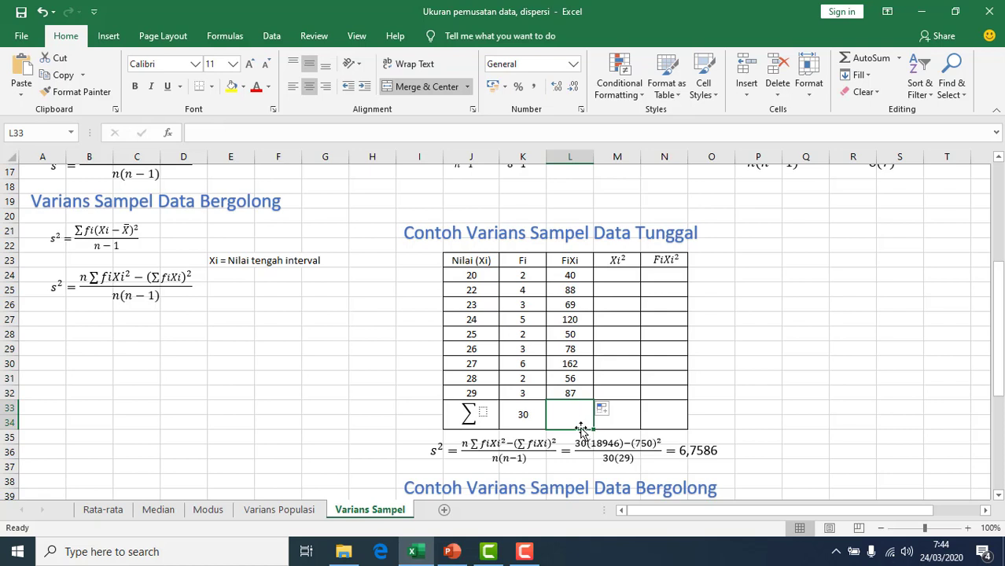
type("=sum")
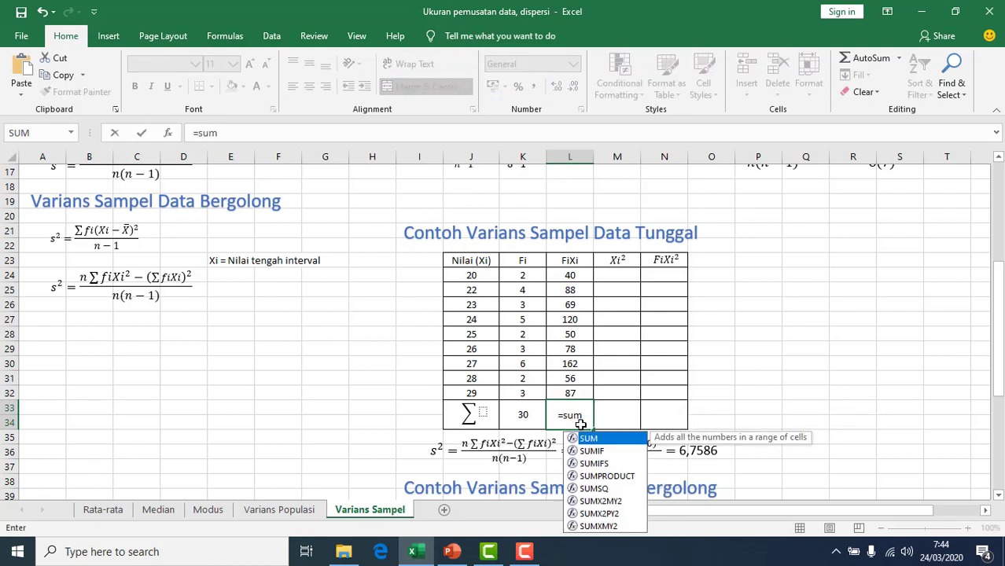
type("(")
left_click_drag(576, 276, 572, 385)
type(")")
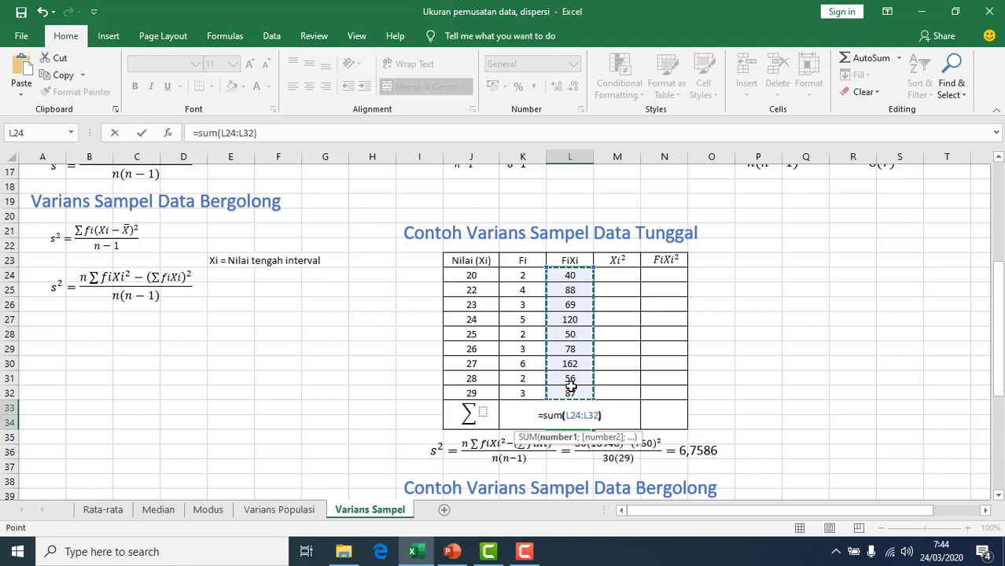
key("Return")
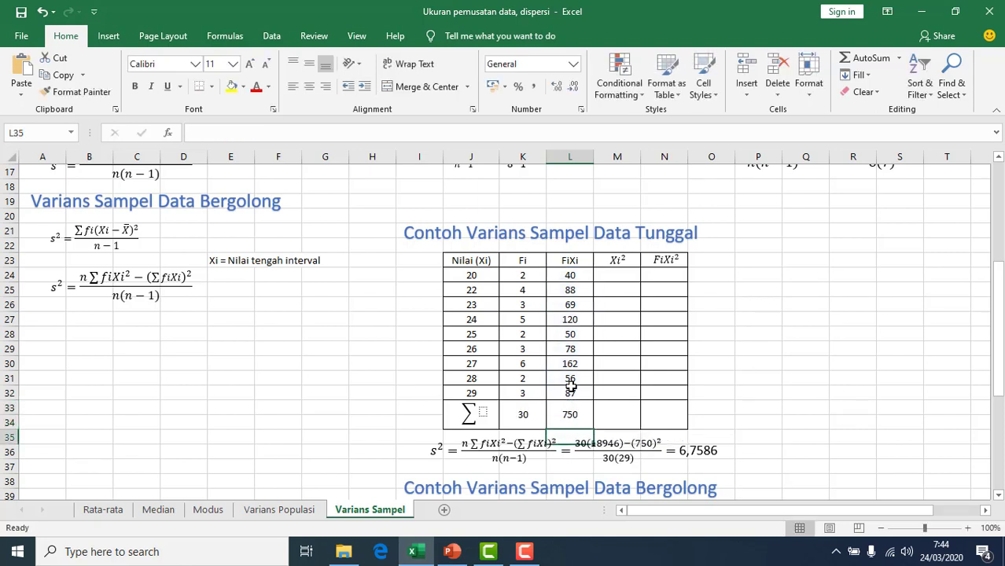
Square the first Xi value in M24 with =J24^2
left_click(627, 273)
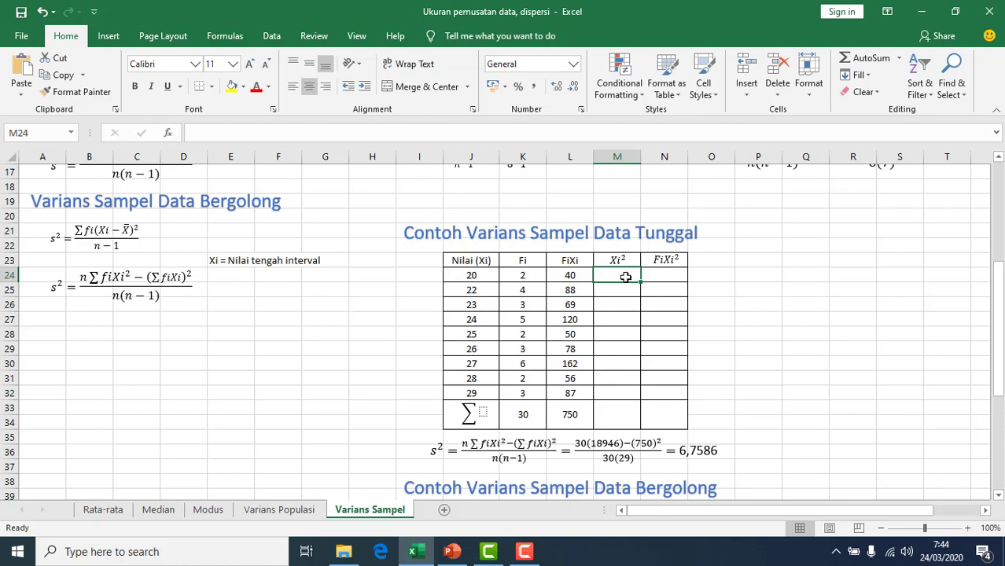
type("=")
left_click(484, 273)
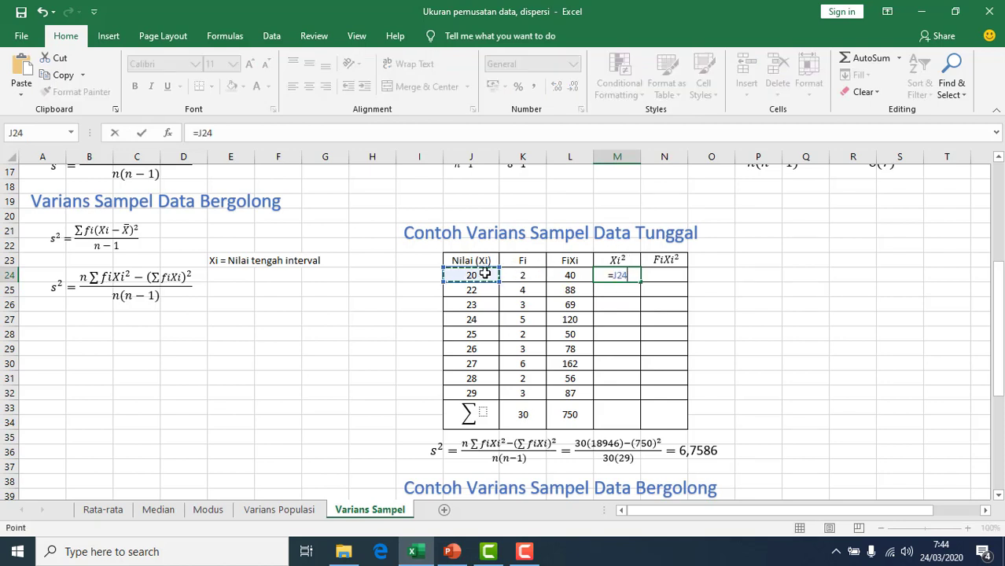
type("^2")
key("Return")
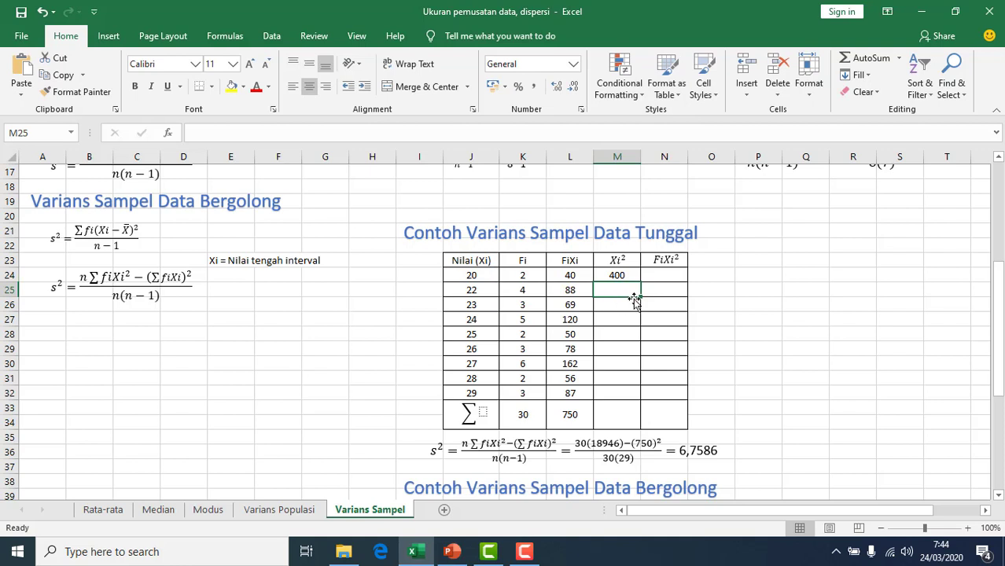
left_click(625, 275)
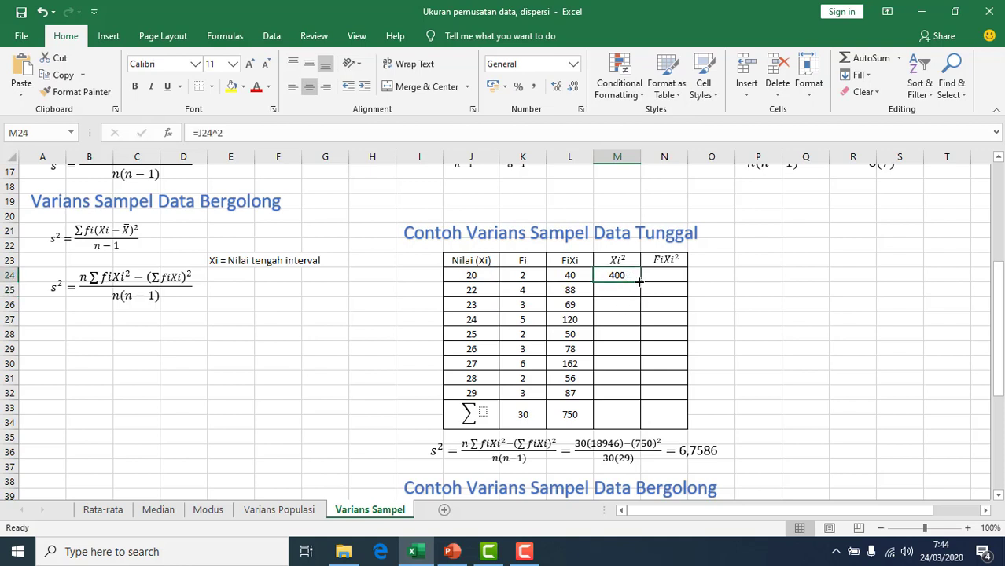
left_click_drag(640, 281, 636, 401)
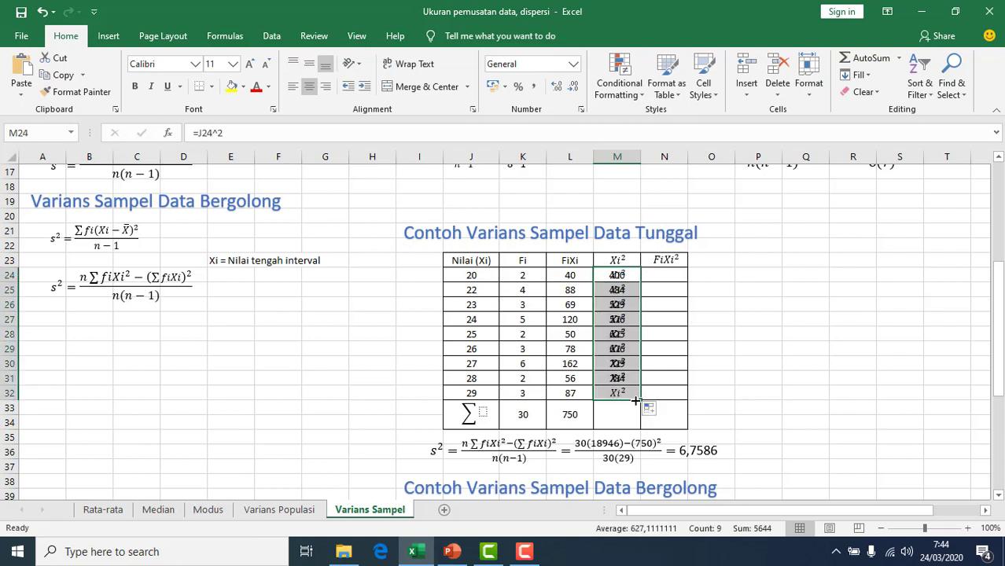
key("ctrl+z")
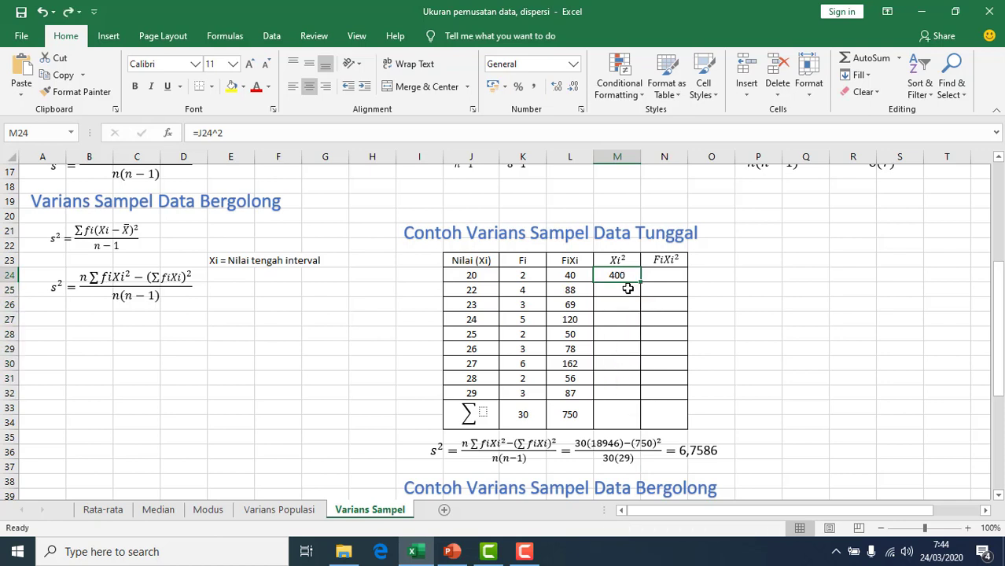
Square the second Xi value in M25 with =J25^2 and fill the formula down to M32
left_click(628, 289)
type("=")
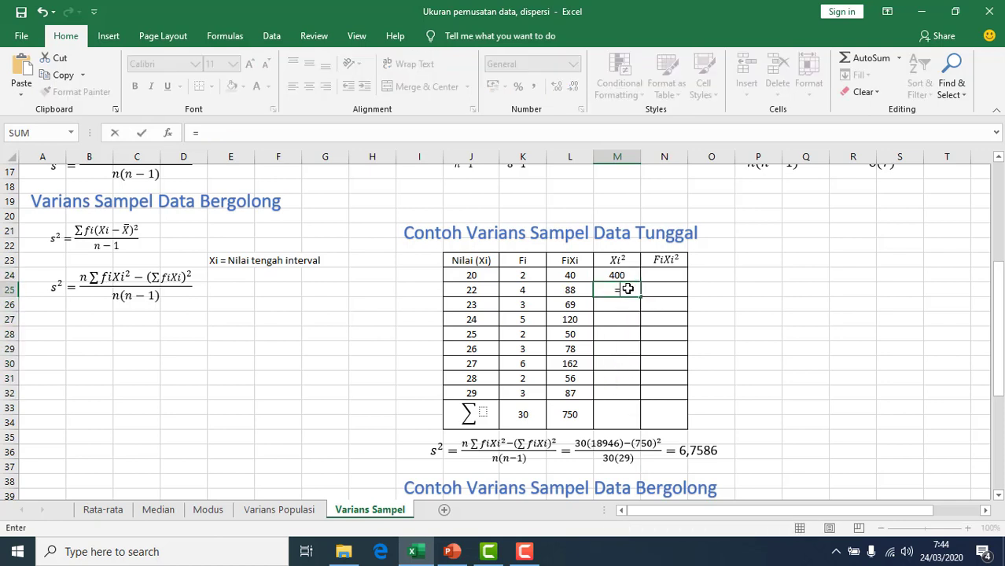
left_click(472, 290)
type("^2")
key("Return")
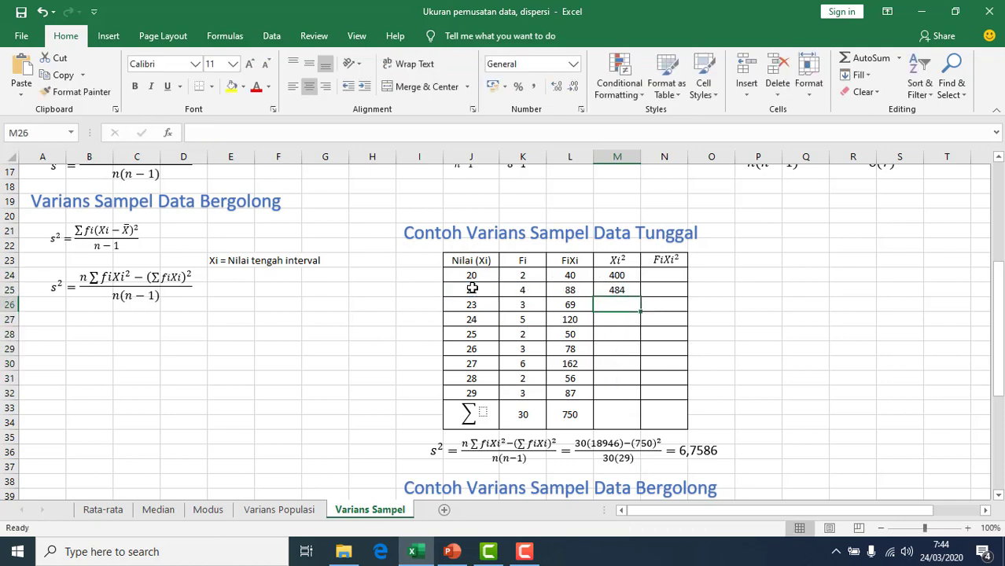
left_click(627, 290)
left_click_drag(640, 297, 634, 404)
left_click(637, 416)
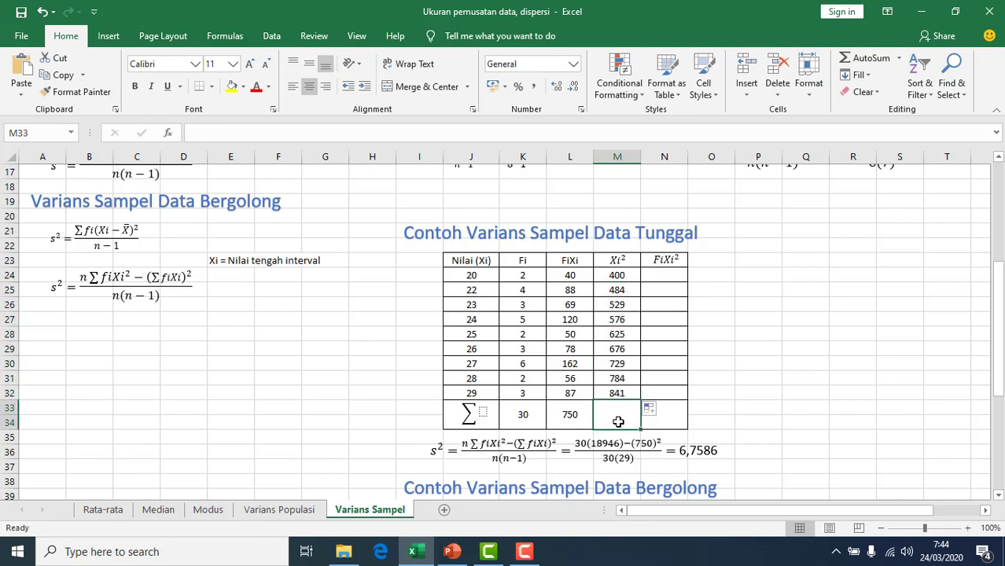
type("=")
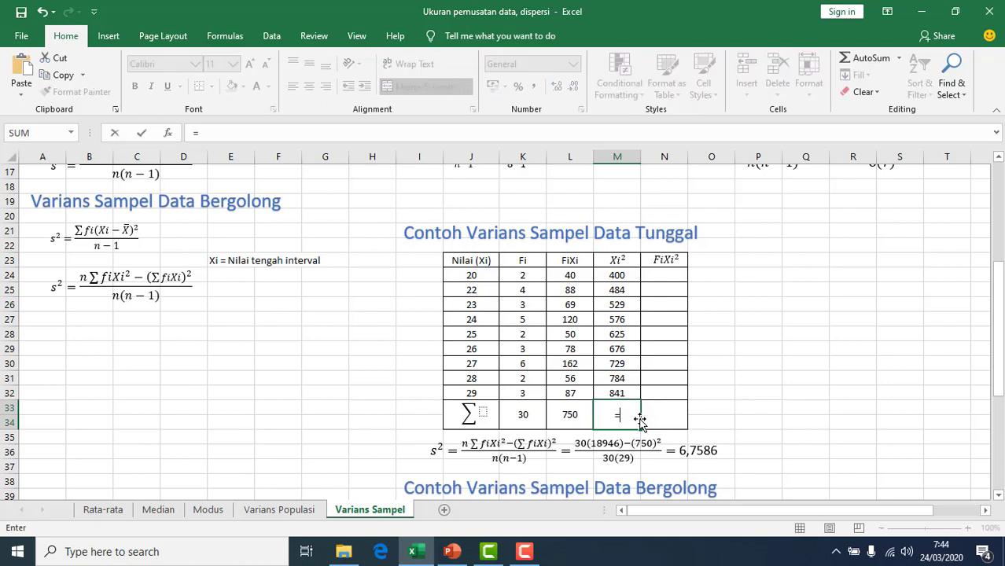
key("BackSpace")
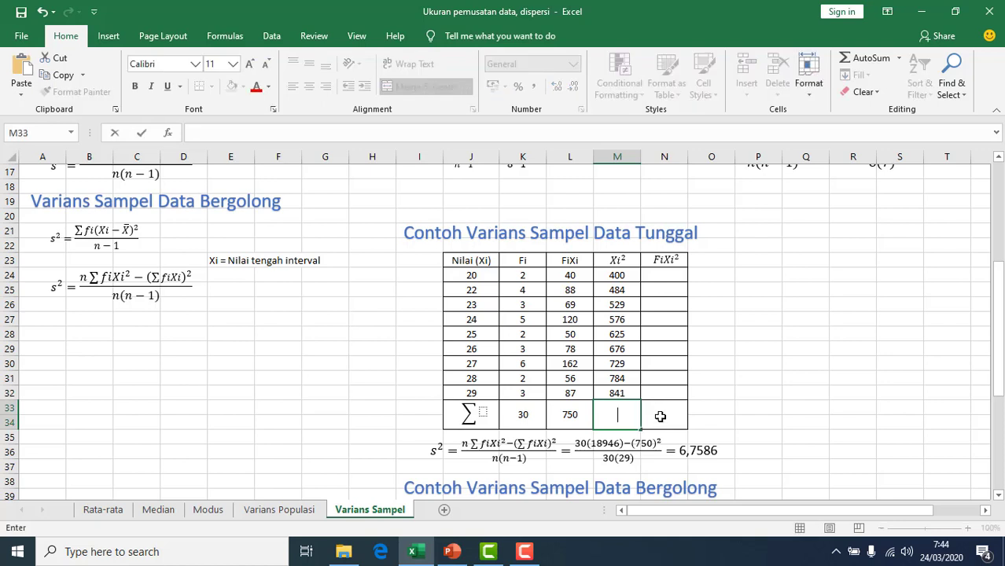
Calculate the first FiXi² value in N24 with =K24*M24
left_click(676, 277)
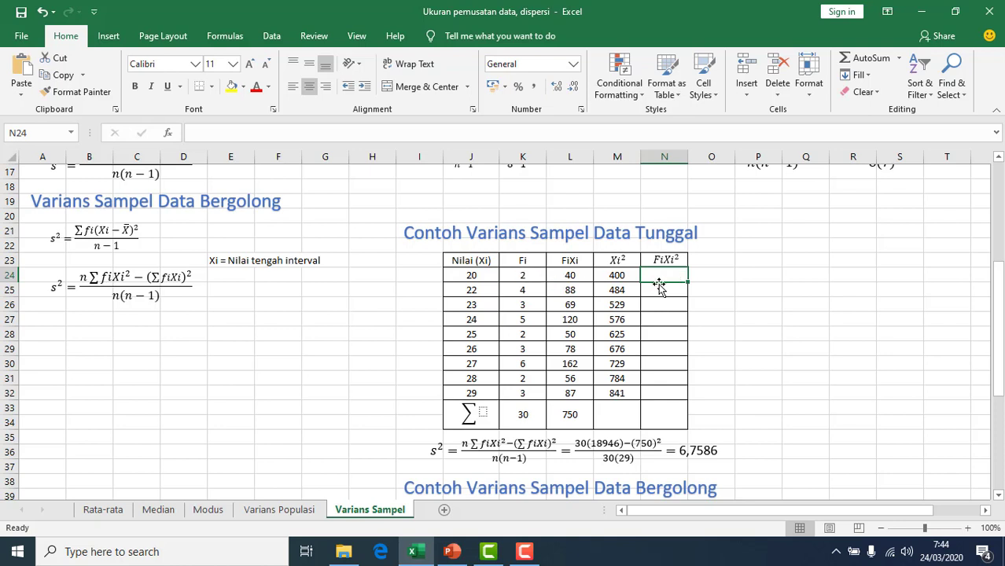
type("=")
left_click(523, 275)
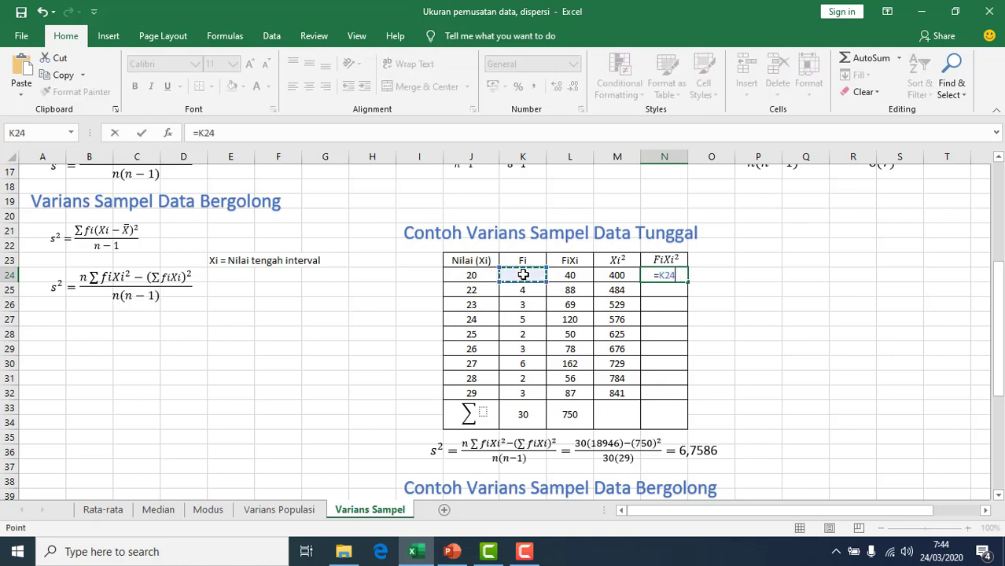
type("*")
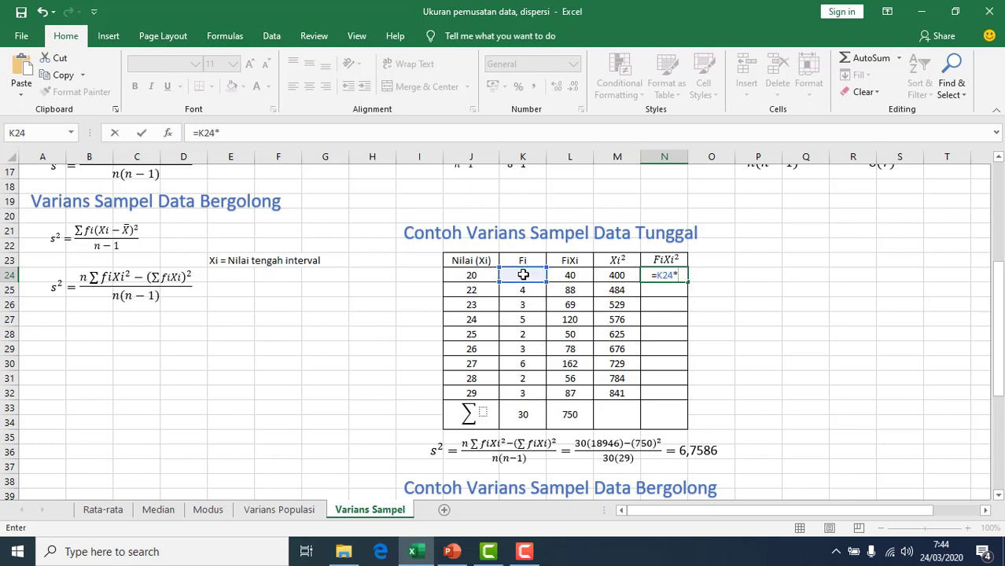
left_click(618, 274)
key("Return")
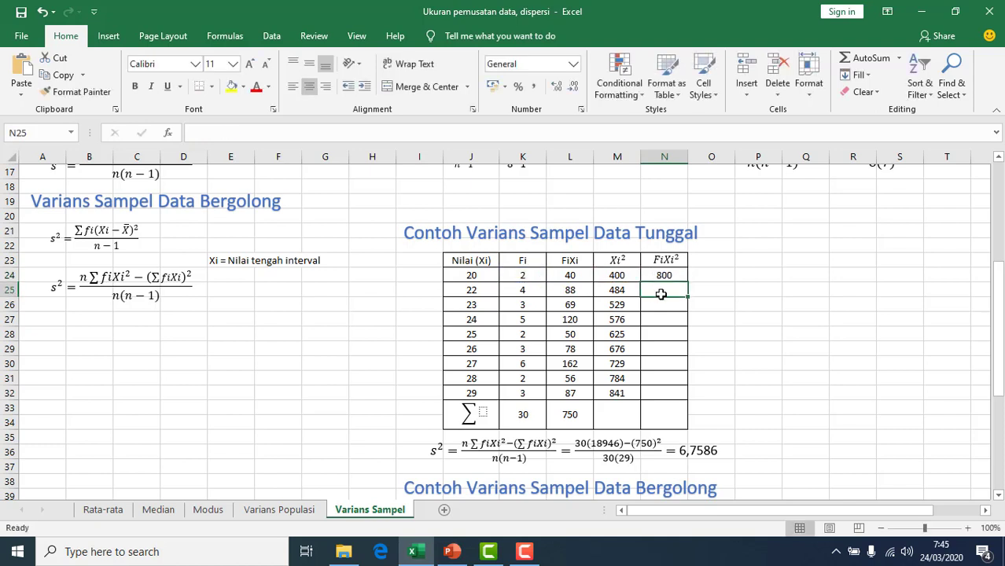
Calculate FiXi² in N25 with =K25*M25 and fill the formula down to N32
type("=")
left_click(523, 289)
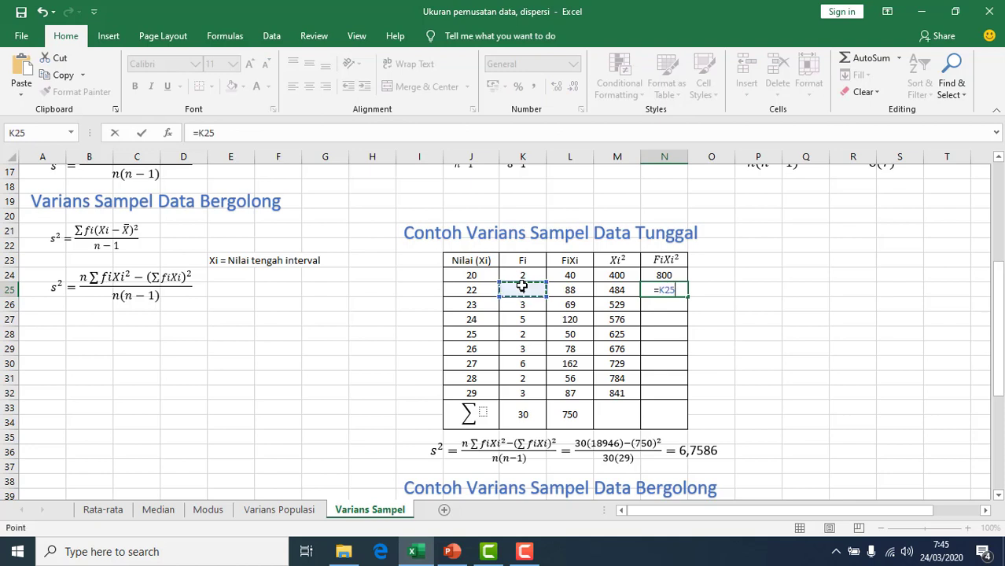
type("*")
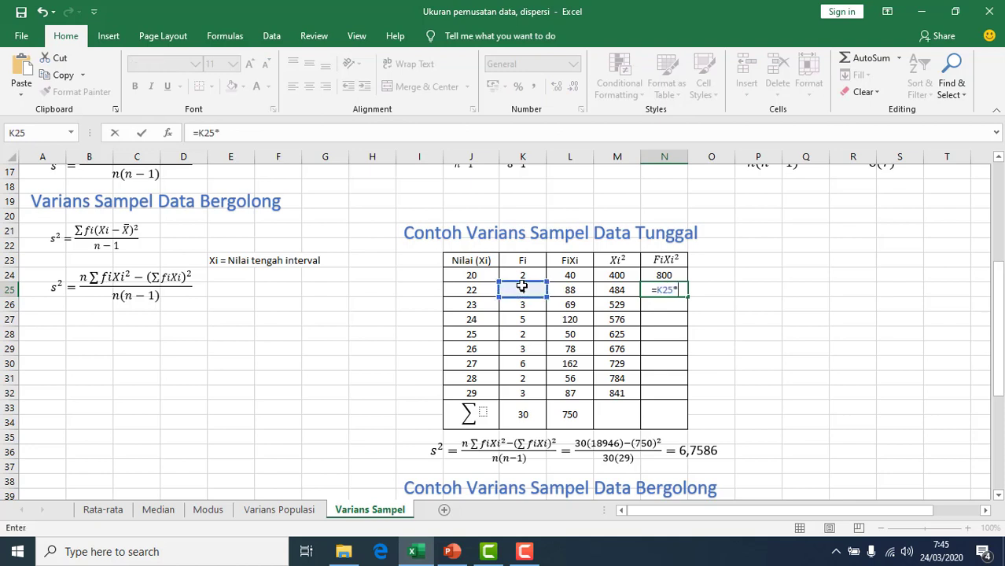
left_click(618, 290)
key("Return")
left_click(667, 289)
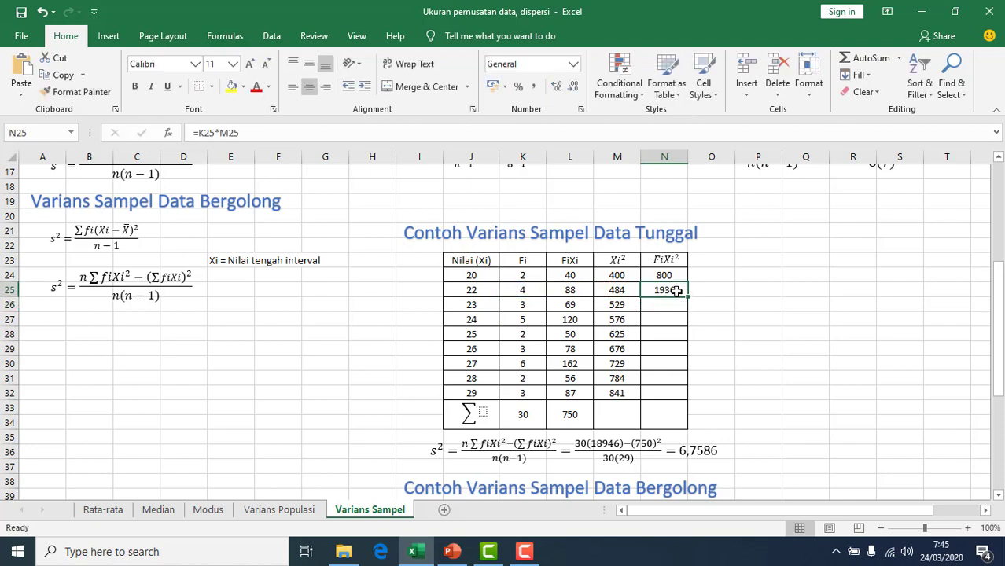
left_click_drag(688, 297, 684, 398)
Total the FiXi² column in N33 with a SUM of N24:N32
left_click(667, 416)
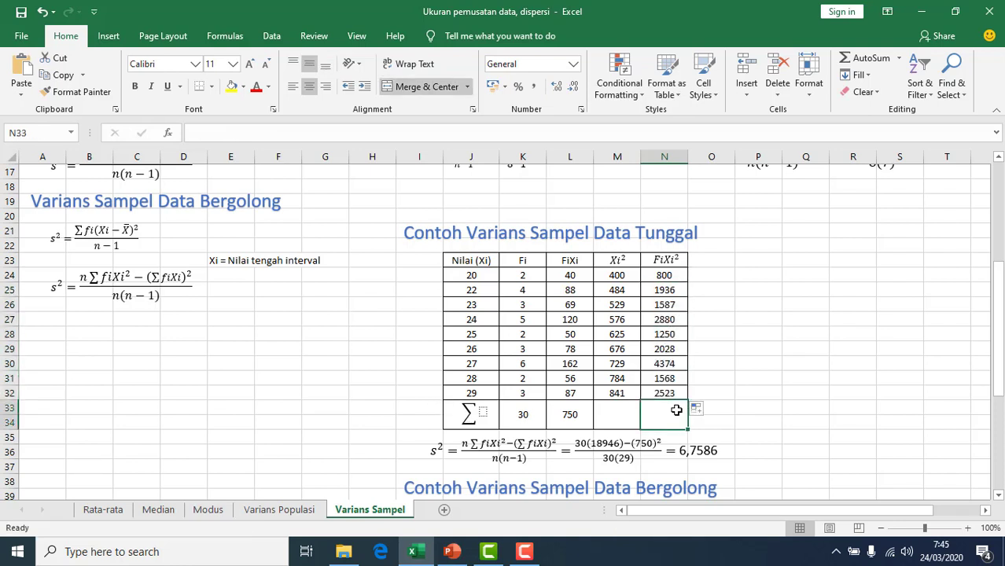
type("=sum")
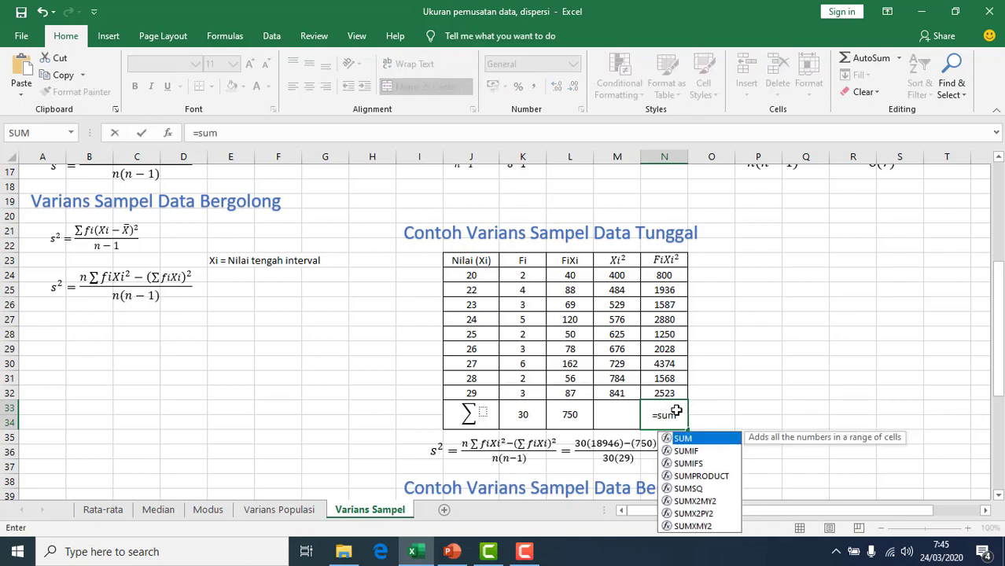
type("(")
left_click_drag(670, 275, 675, 391)
type(")")
key("Return")
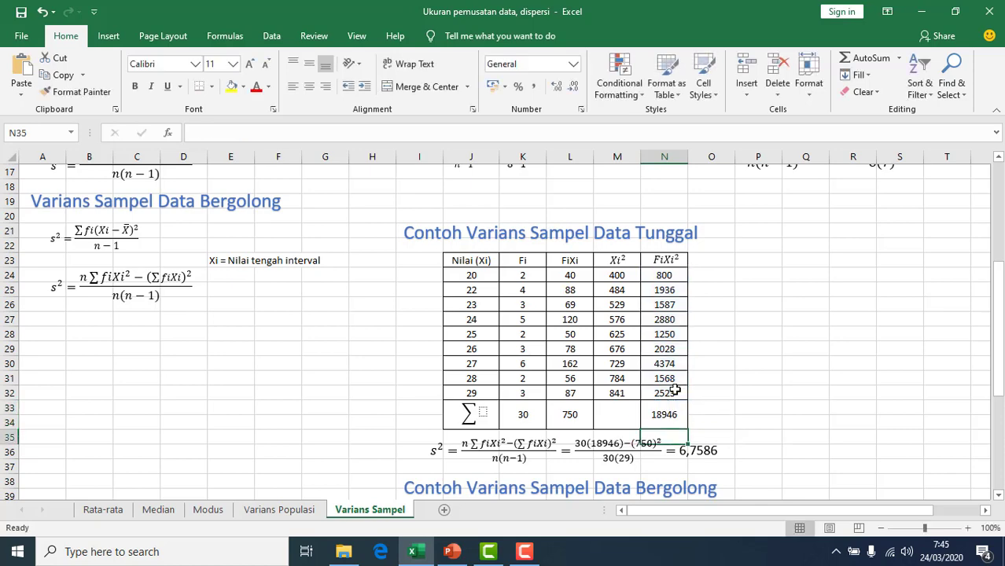
Clear the Xi, FiXi, Xi² and FiXi² values from L41:O45 in the sample variance Data Bergolong table
left_click(998, 495)
left_click(851, 448)
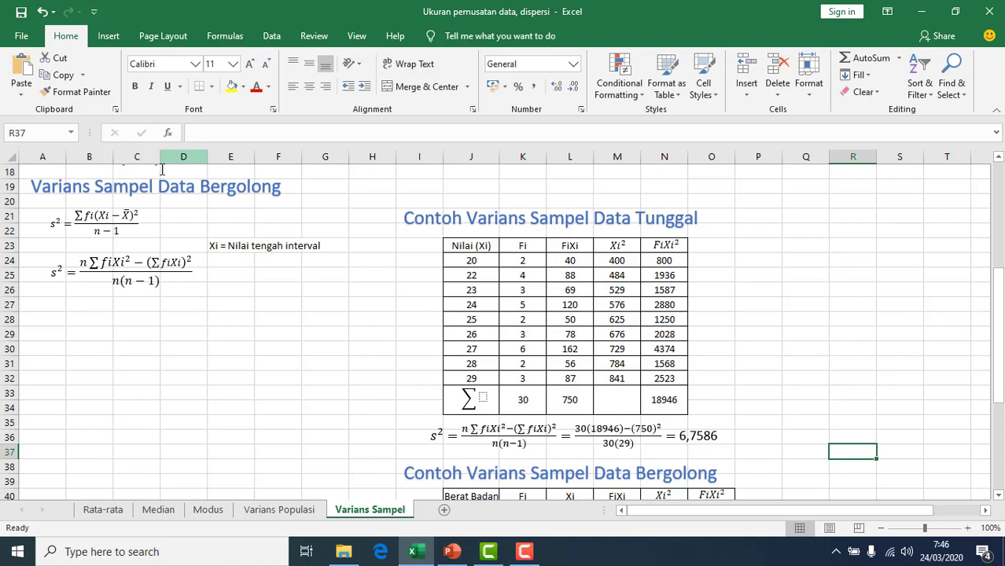
left_click(999, 160)
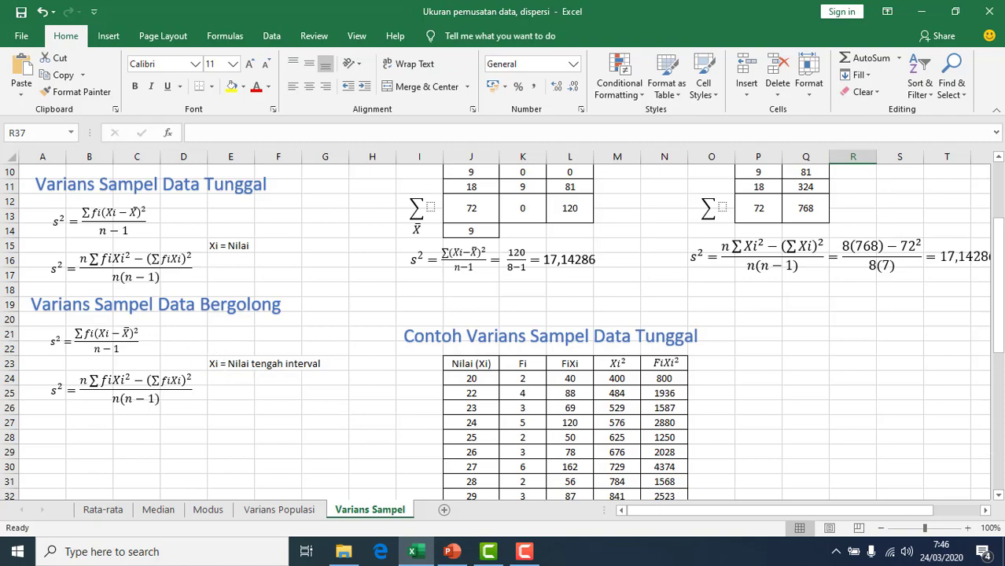
left_click(999, 496)
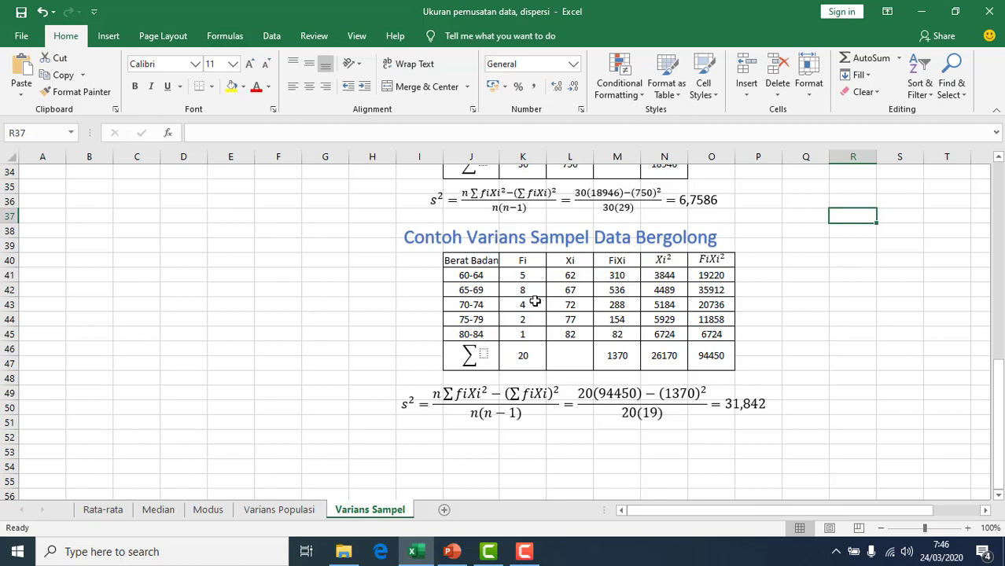
left_click_drag(575, 276, 713, 336)
key("Delete")
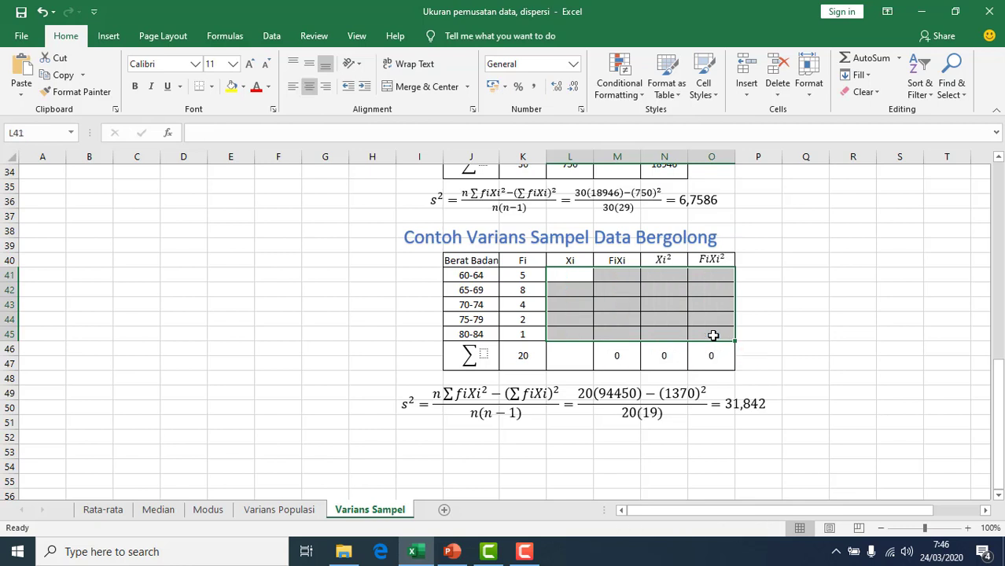
Clear the FiXi, Xi² and FiXi² totals from M46:O46 in the Data Bergolong table
left_click_drag(601, 355, 703, 368)
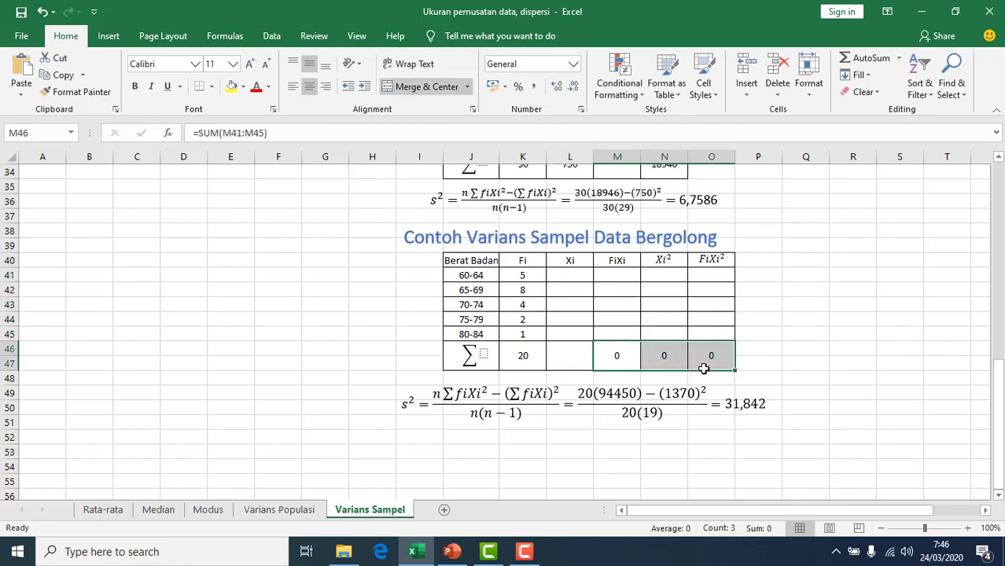
key("Delete")
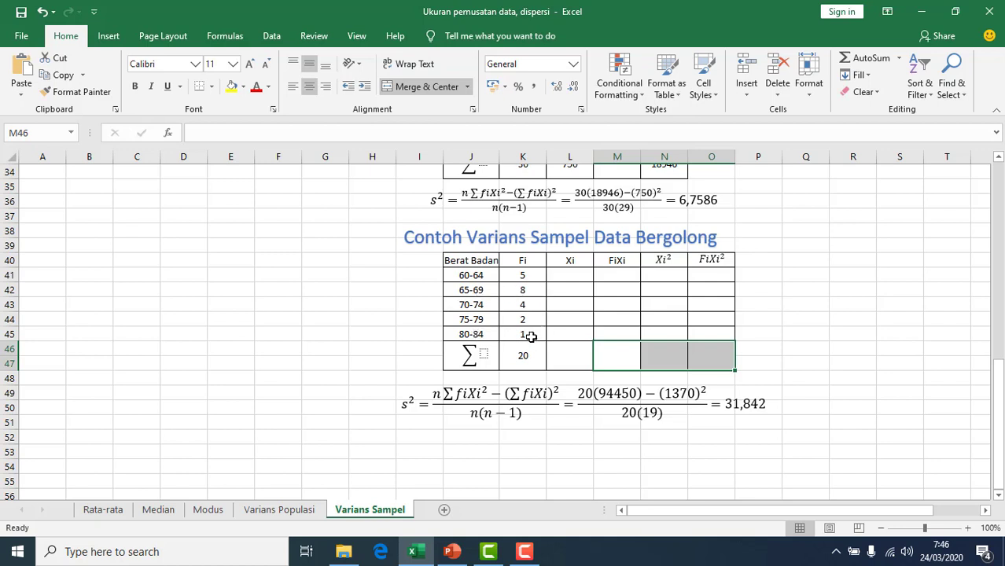
left_click(534, 361)
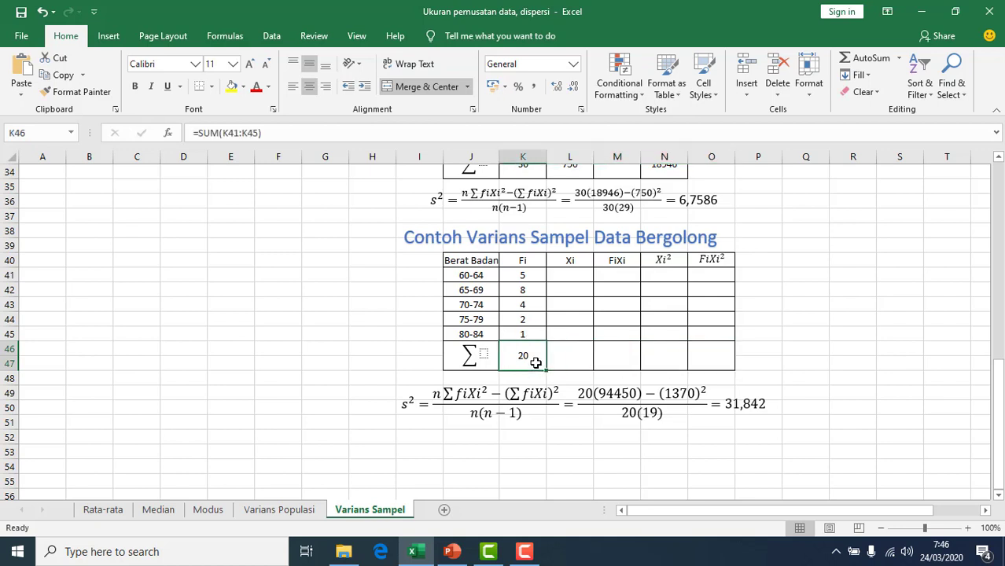
Enter the class midpoints 62, 67, 72, 77 and 82 in the Xi column, L41:L45
left_click(580, 274)
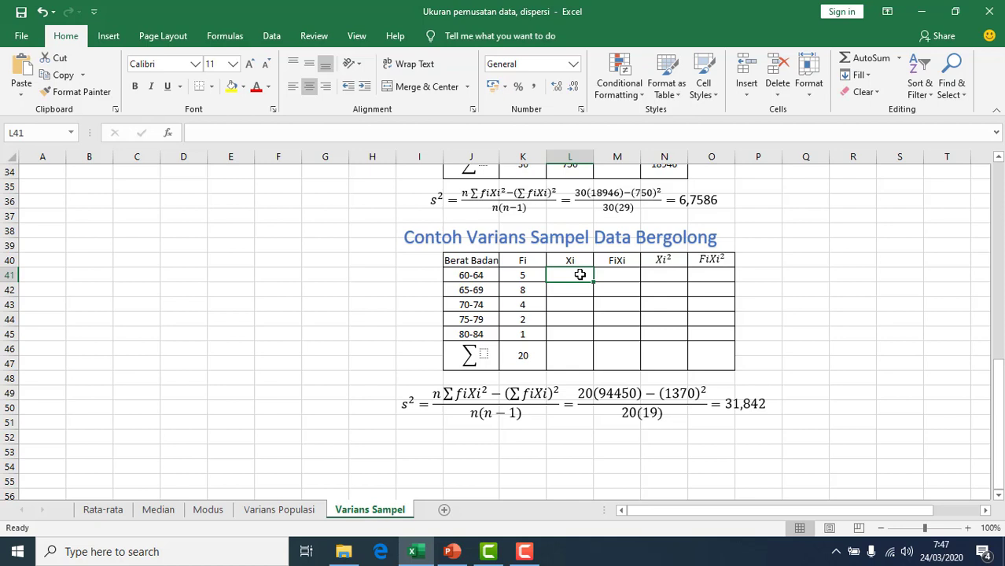
type("62")
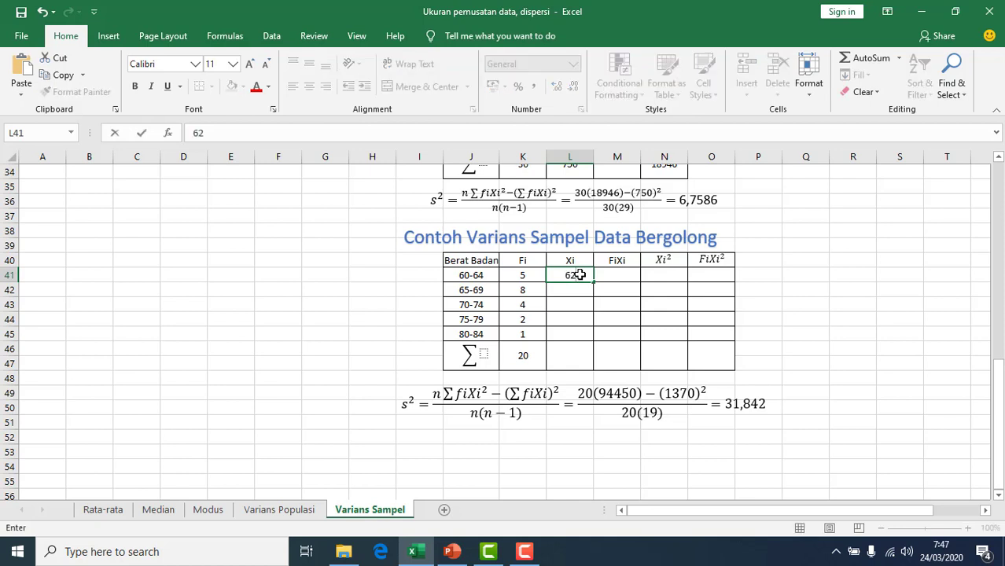
key("Return")
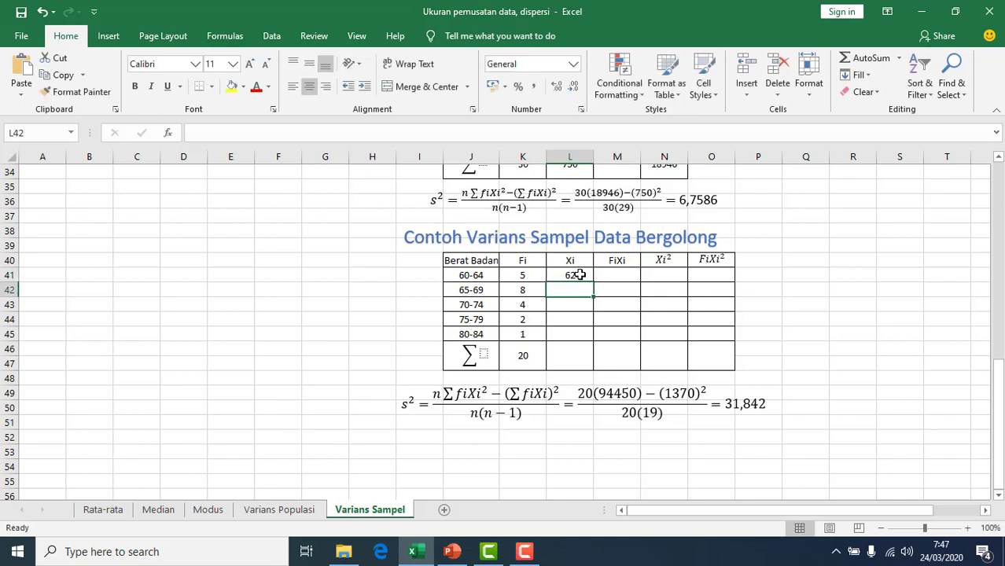
type("67")
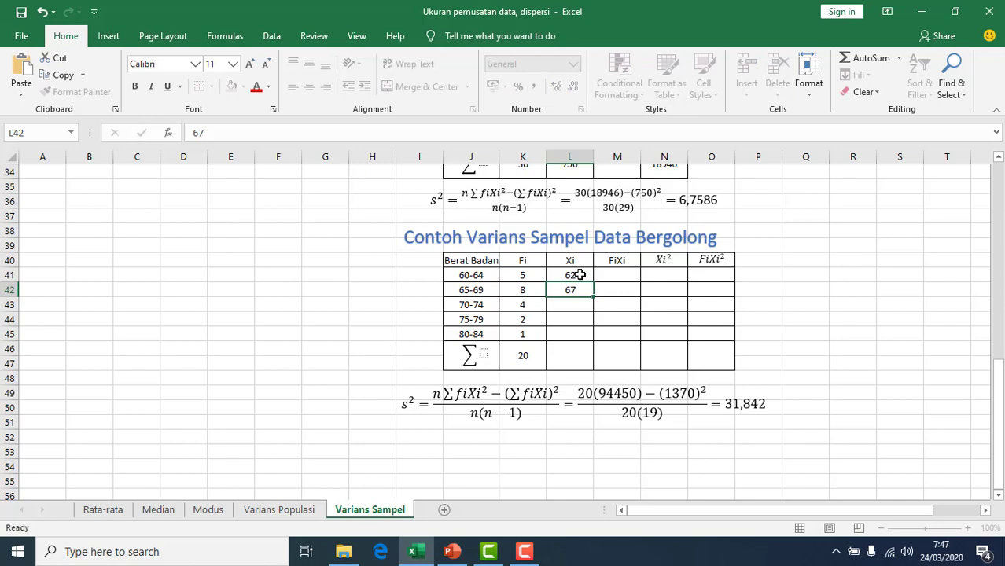
key("Return")
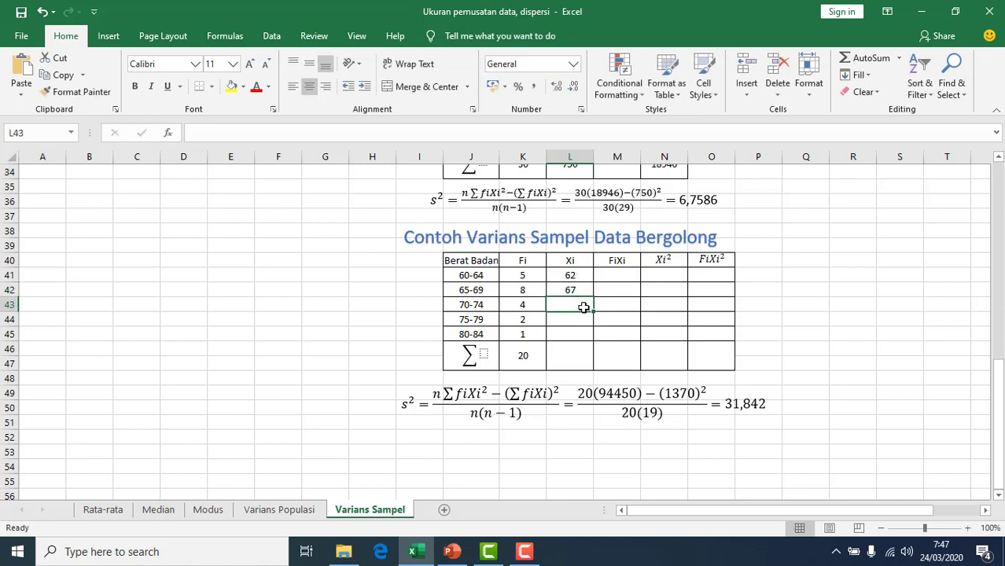
type("72")
key("Return")
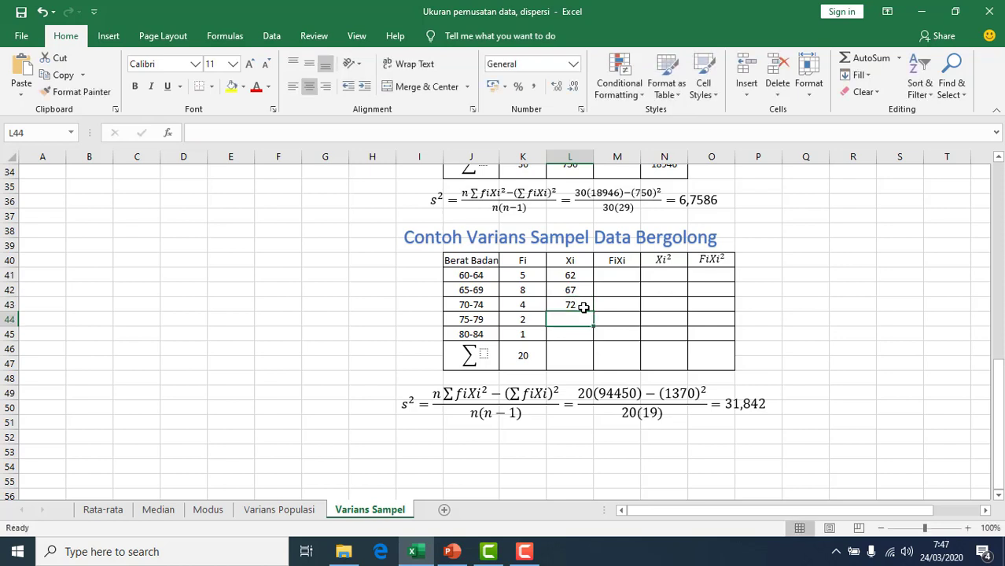
type("77")
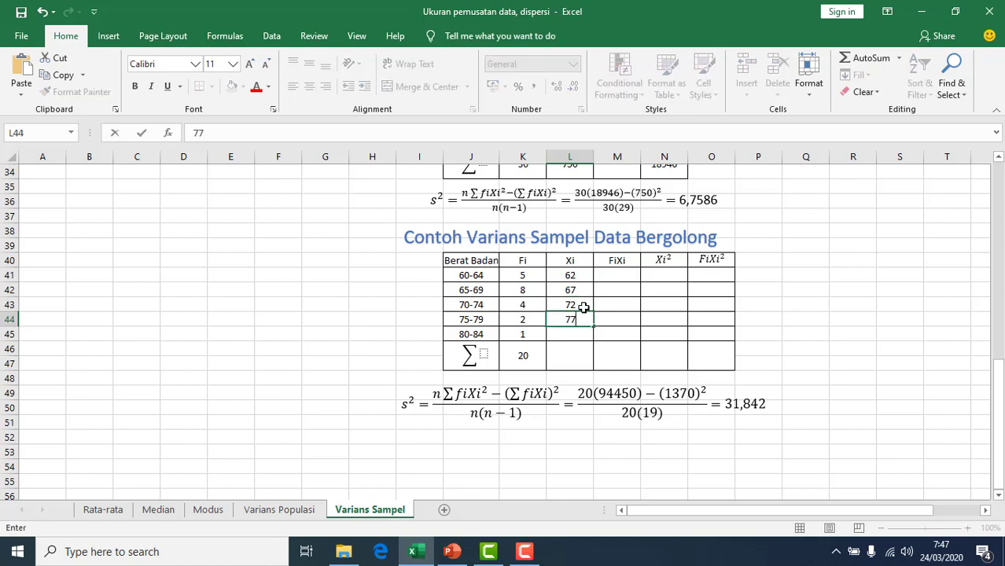
key("Return")
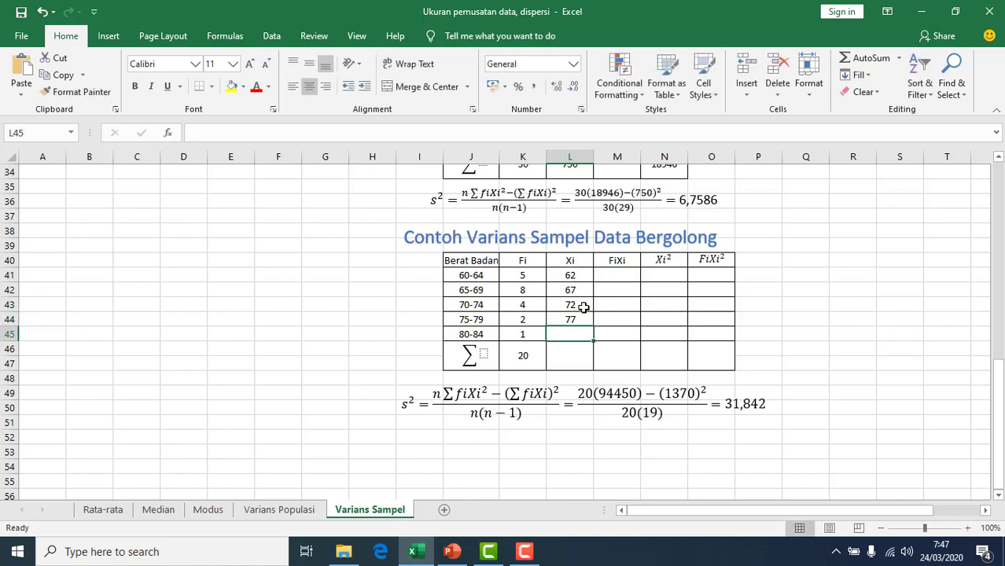
type("82")
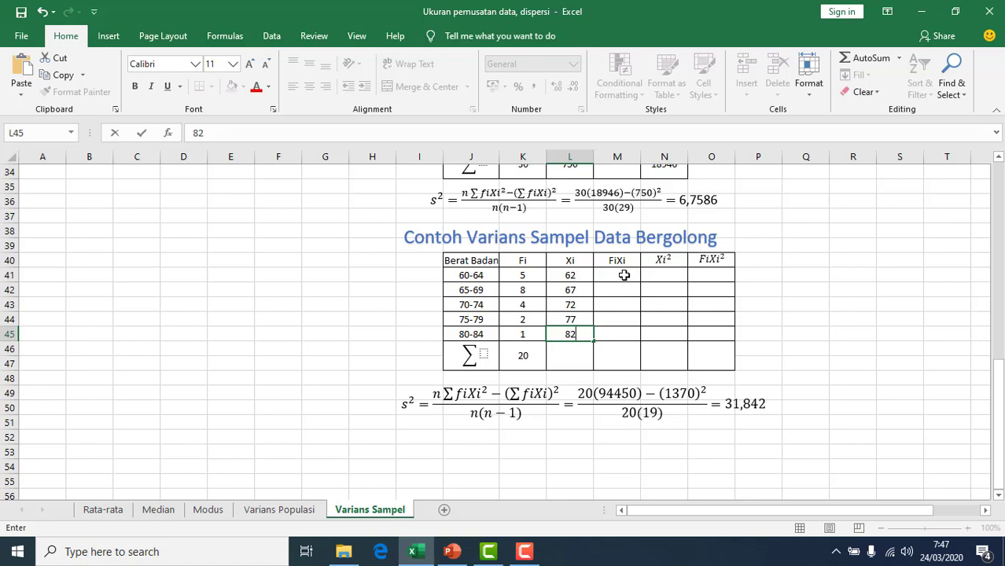
Calculate FiXi in M41 with =K41*L41 and fill the formula down to M45
left_click(623, 275)
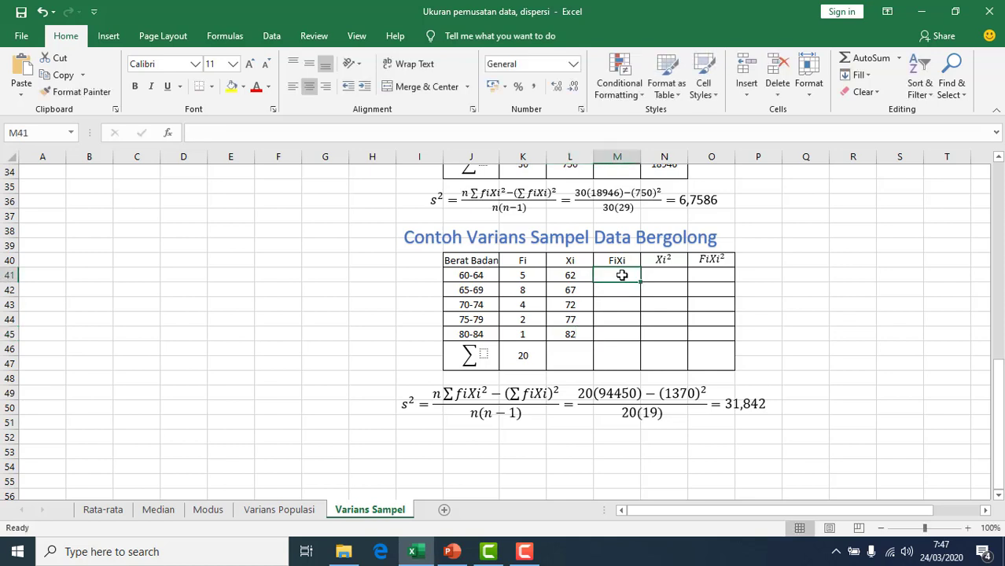
type("=")
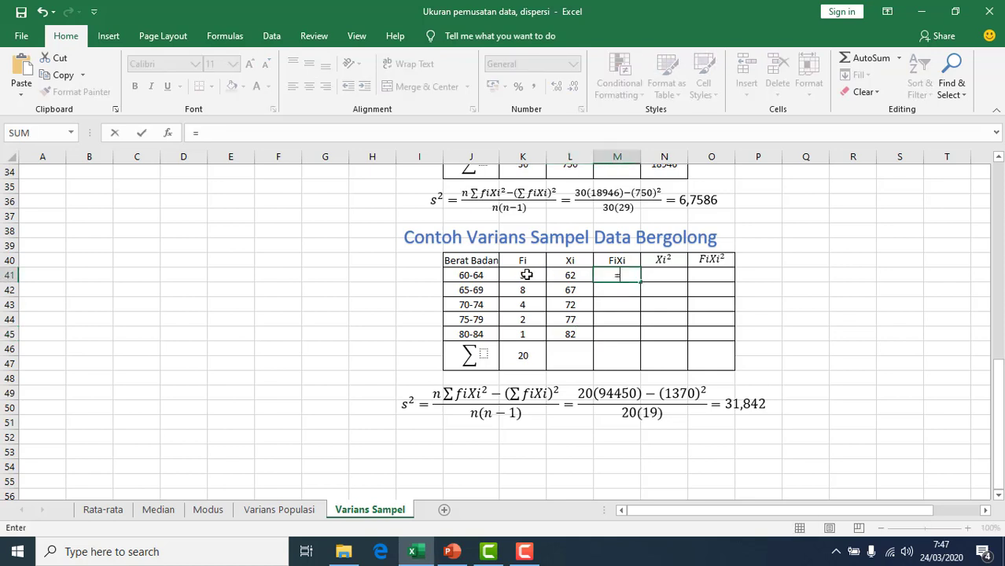
left_click(522, 275)
type("*")
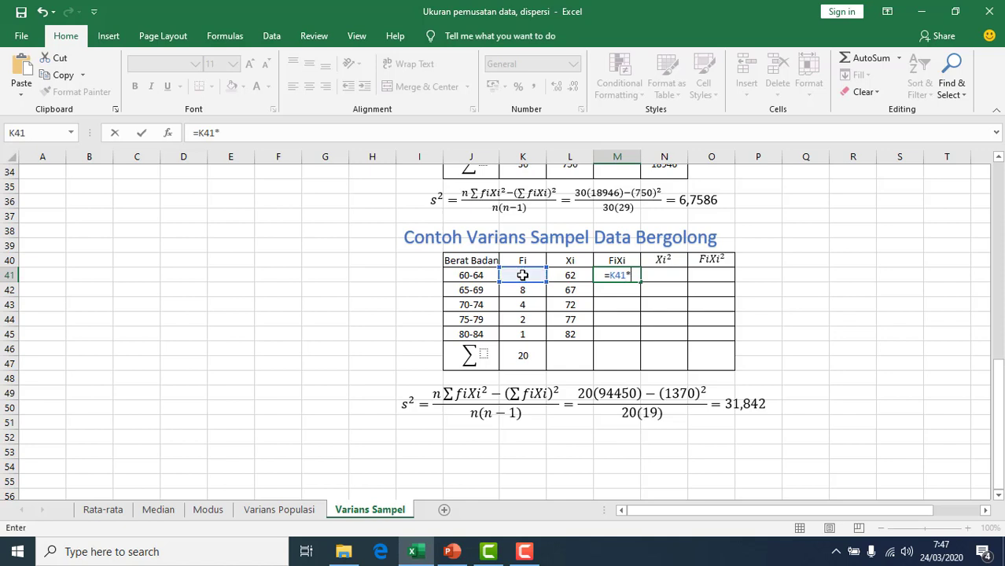
left_click(572, 276)
key("Return")
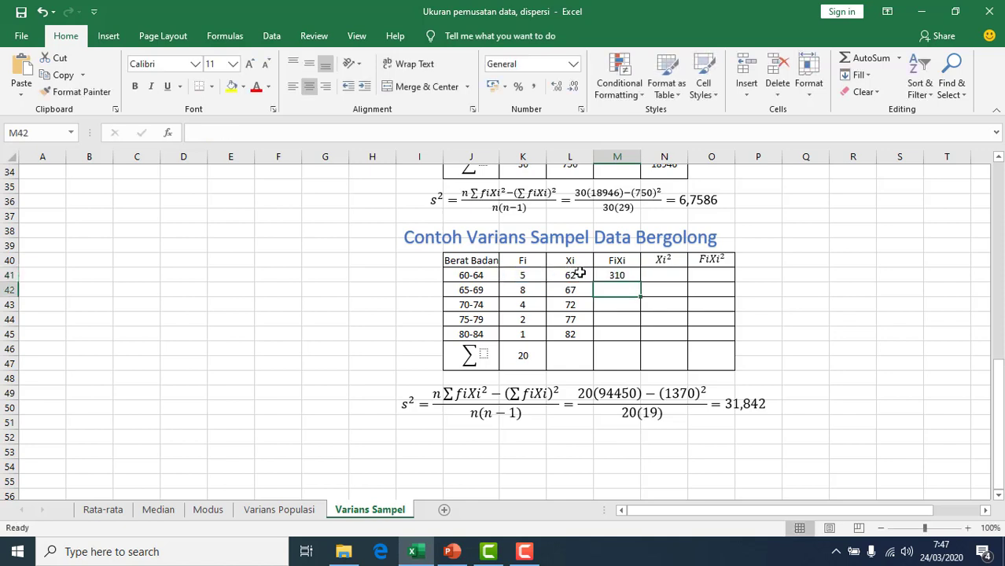
left_click(619, 274)
left_click_drag(642, 283, 637, 338)
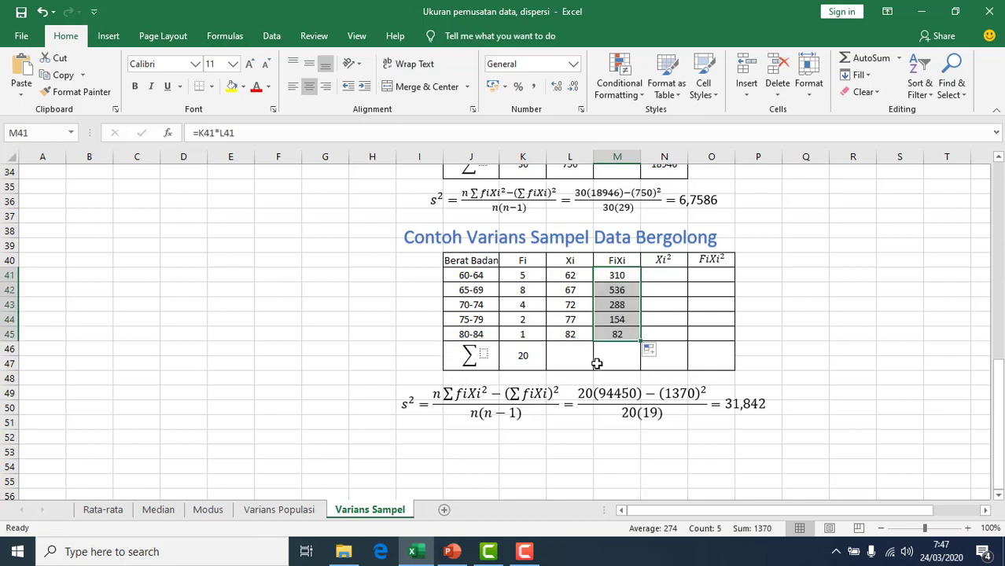
Total the FiXi column in M46 with a SUM of M41:M45
left_click(625, 363)
type("=sum(")
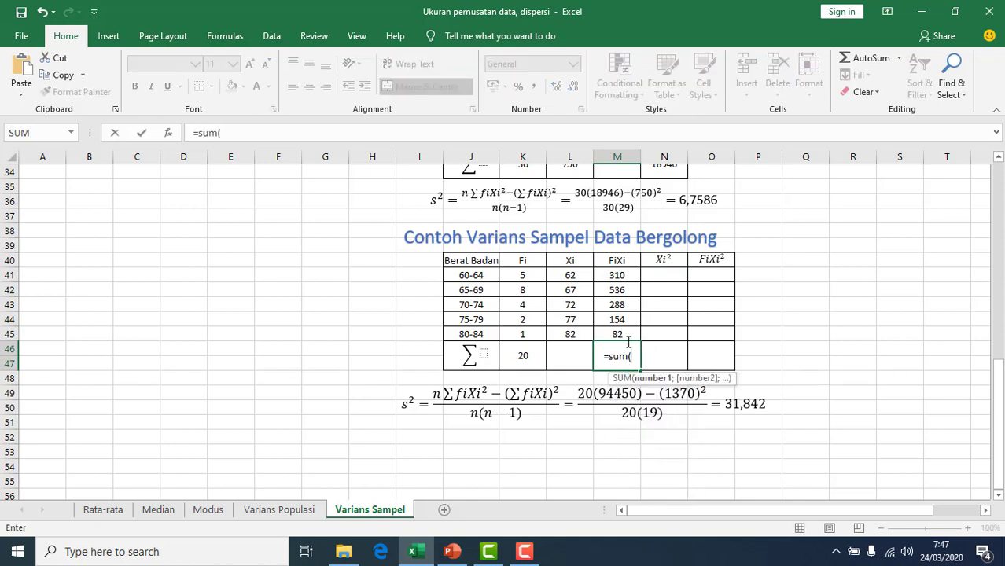
left_click_drag(622, 275, 620, 335)
type(")")
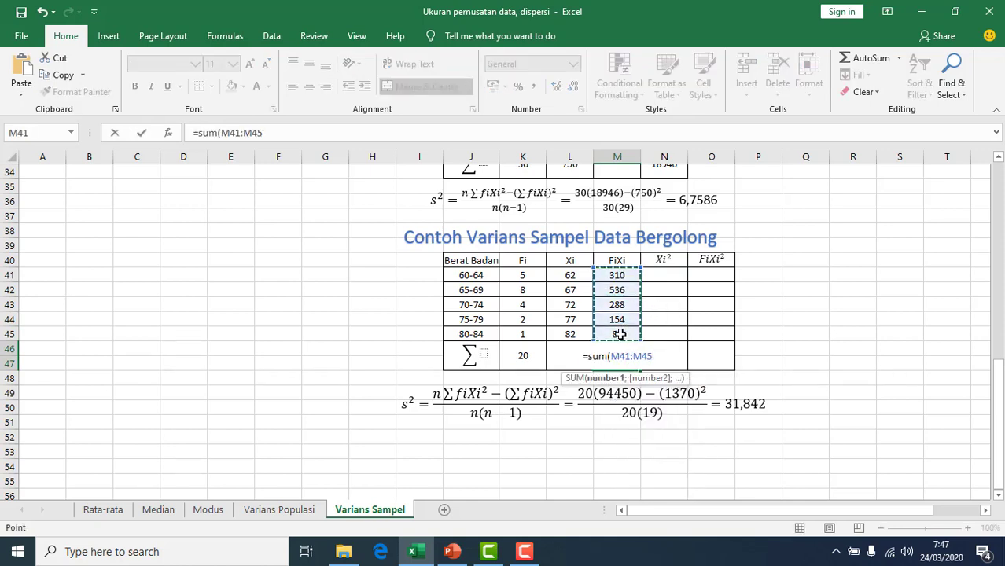
key("Return")
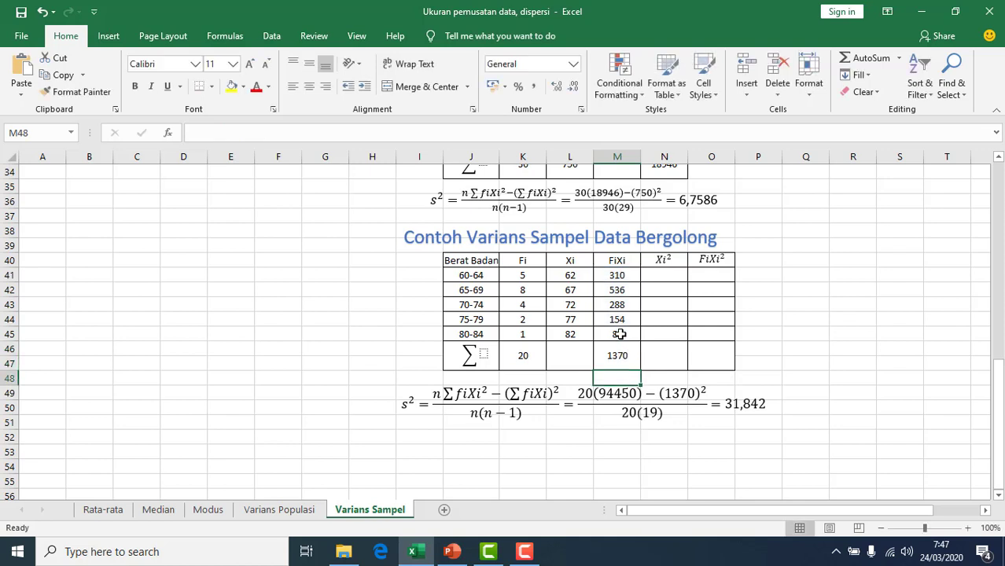
Calculate the first Xi² value in N41 with =L41^2
left_click(671, 275)
type("=")
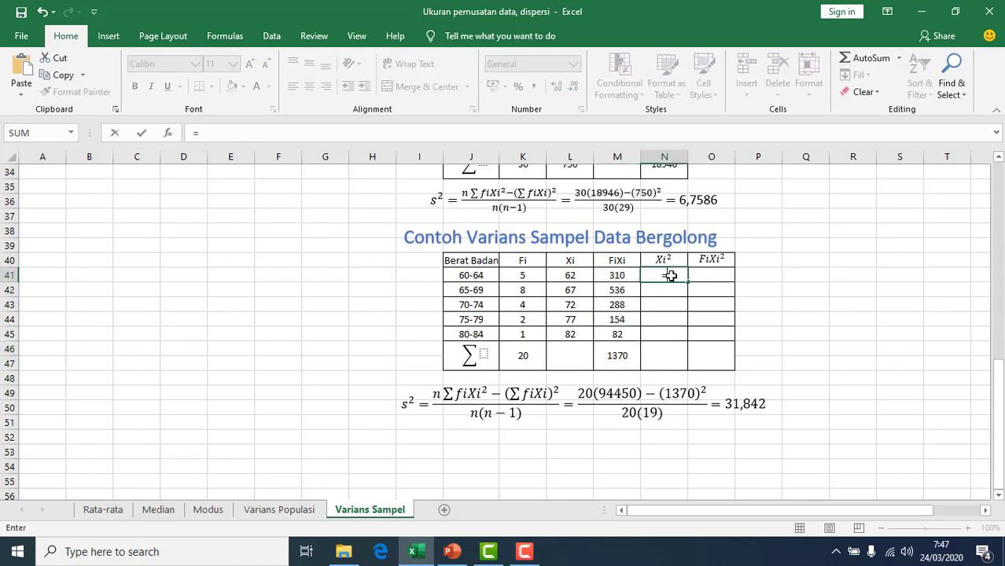
left_click(580, 278)
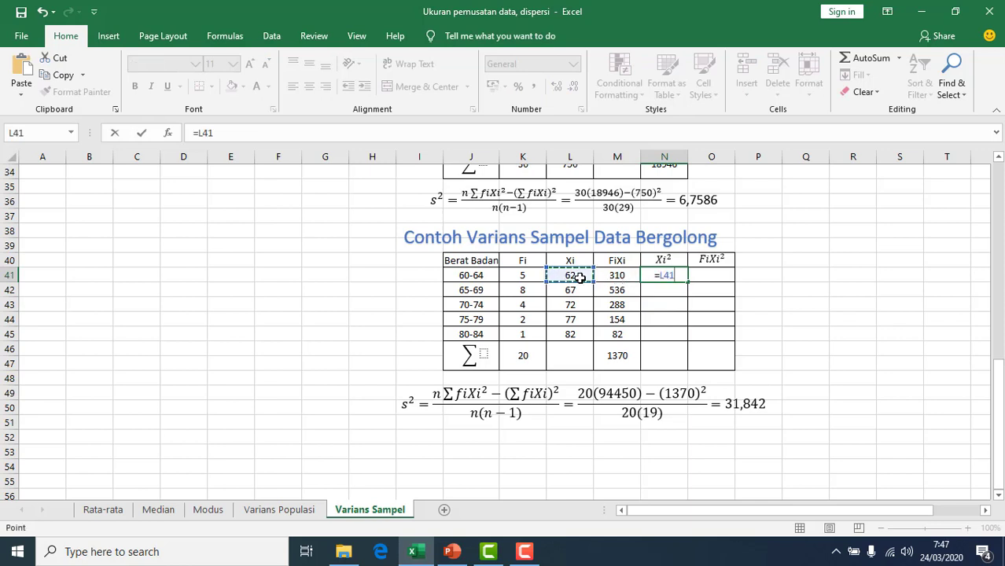
type("^2")
key("Return")
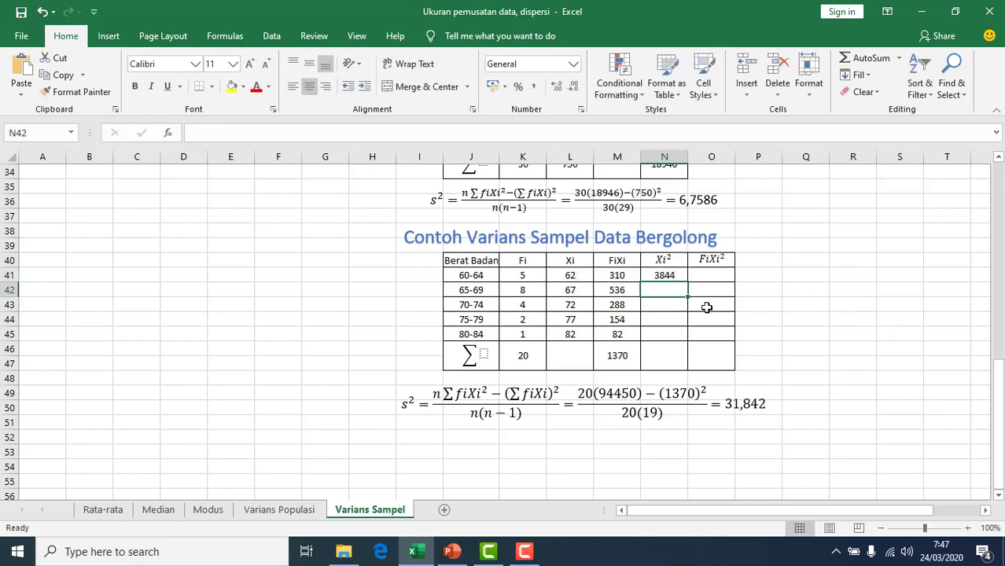
Calculate Xi² in N42 with =L42^2 and fill the formula down to N45
type("=")
left_click(573, 289)
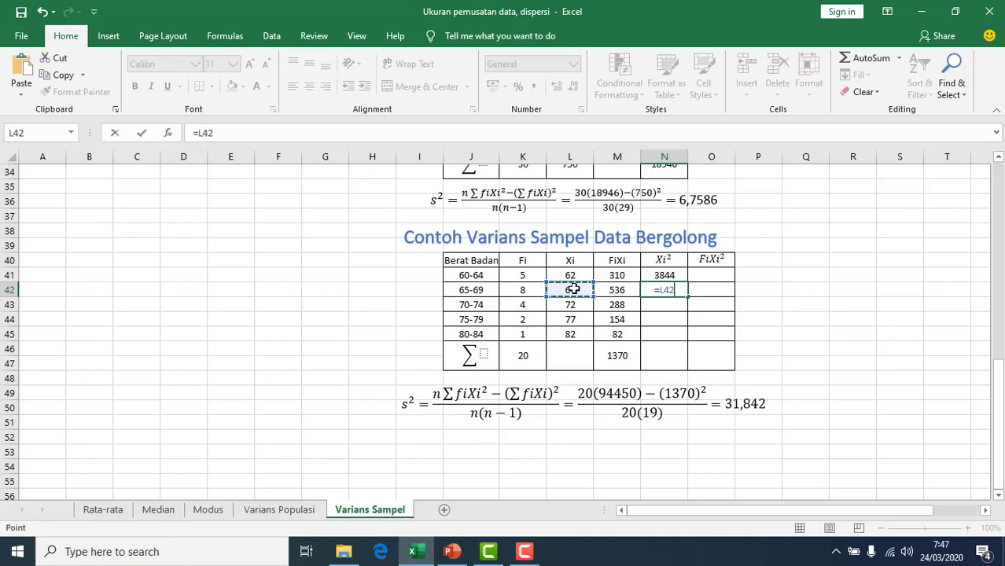
type("^2")
key("Return")
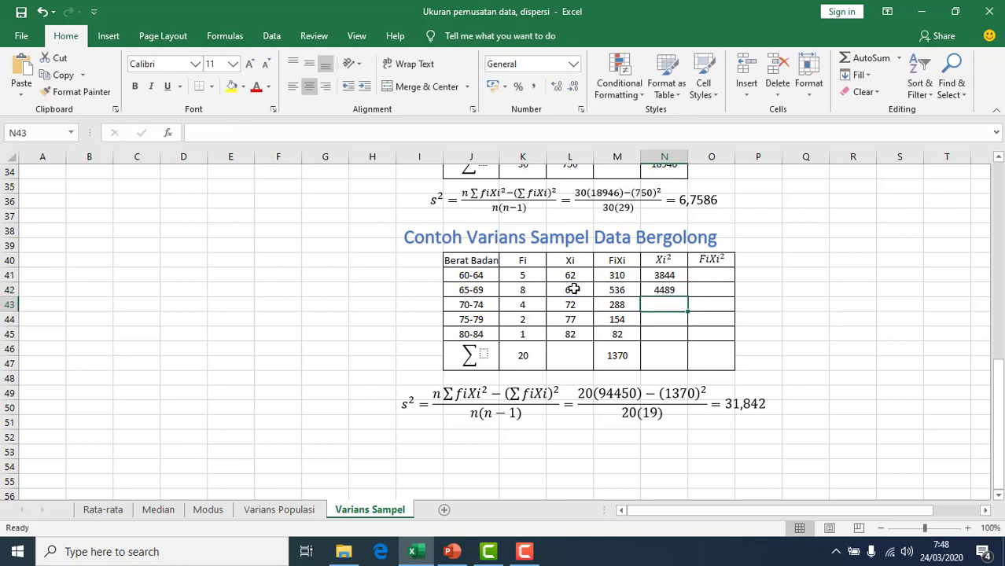
left_click(681, 290)
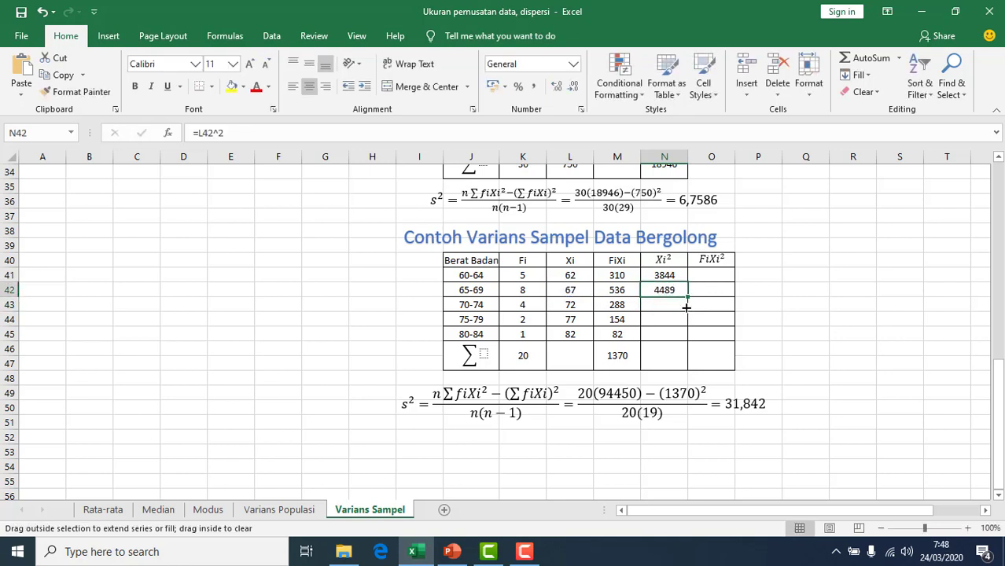
left_click_drag(685, 308, 683, 340)
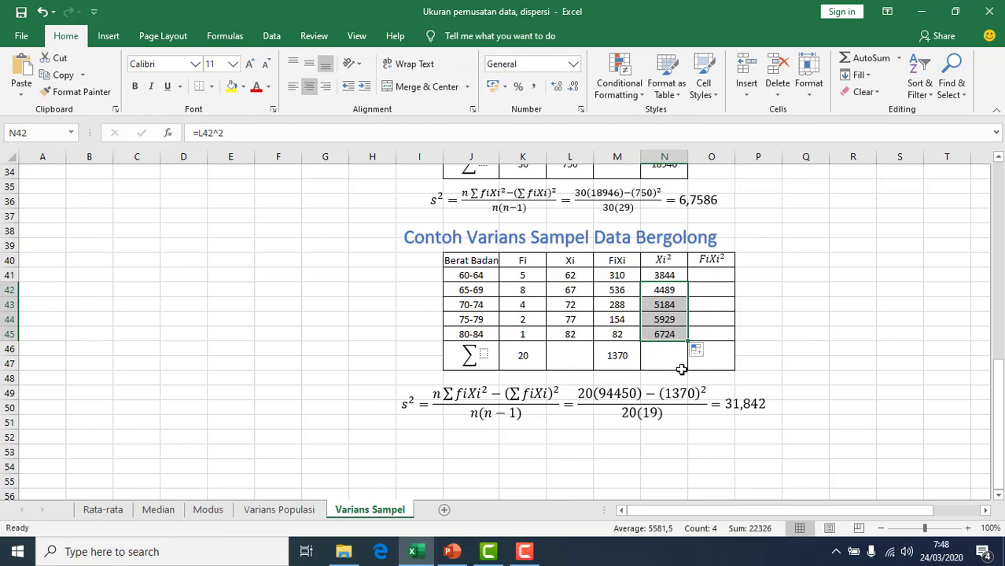
Calculate the first FiXi² value in O41 with =K41*N41
left_click(715, 277)
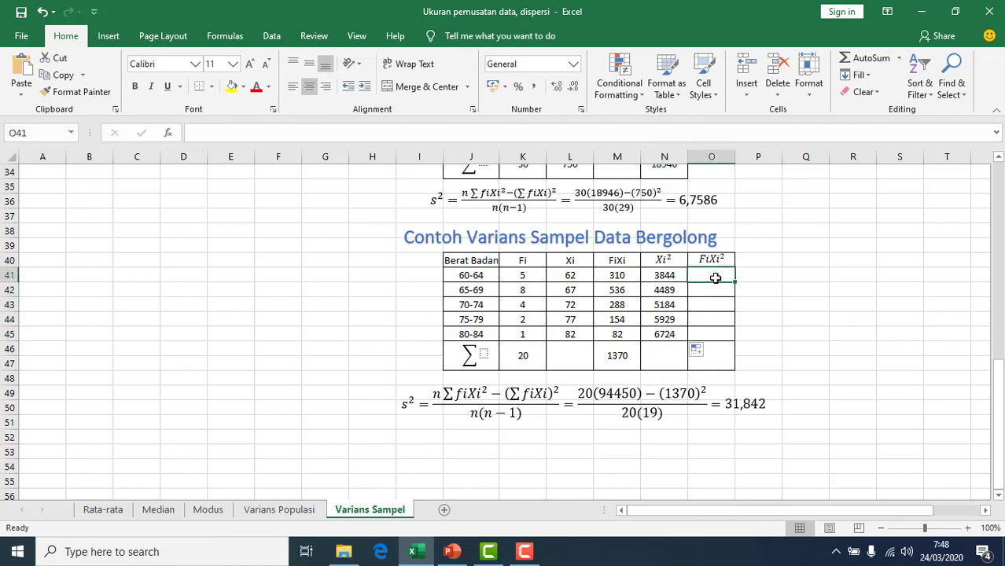
type("=")
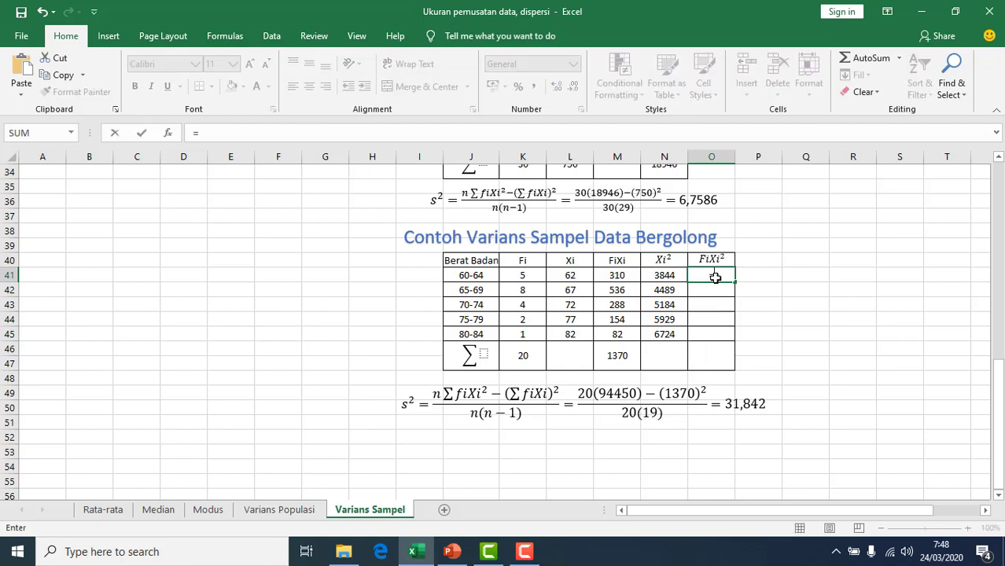
left_click(530, 274)
type("*")
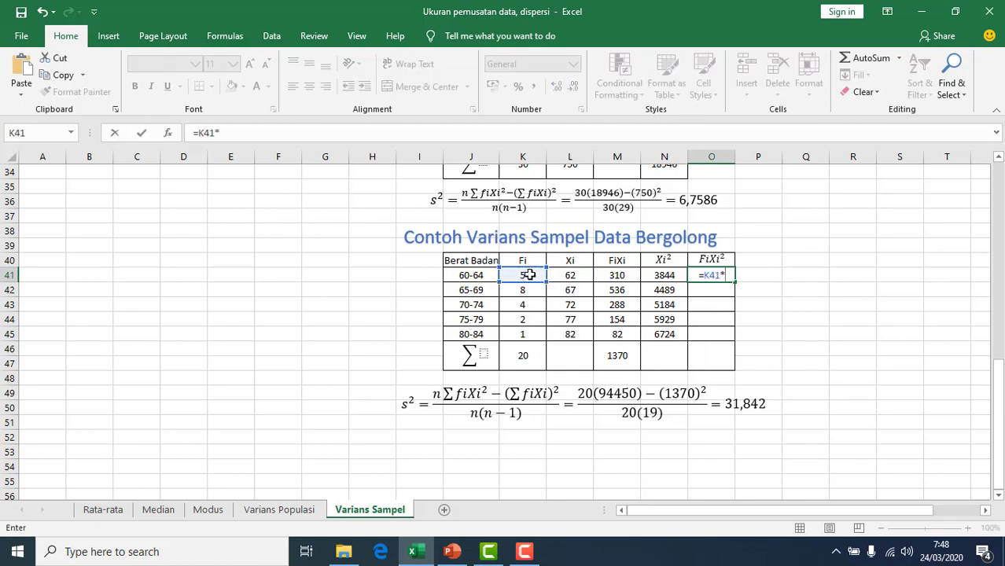
left_click(666, 275)
key("Return")
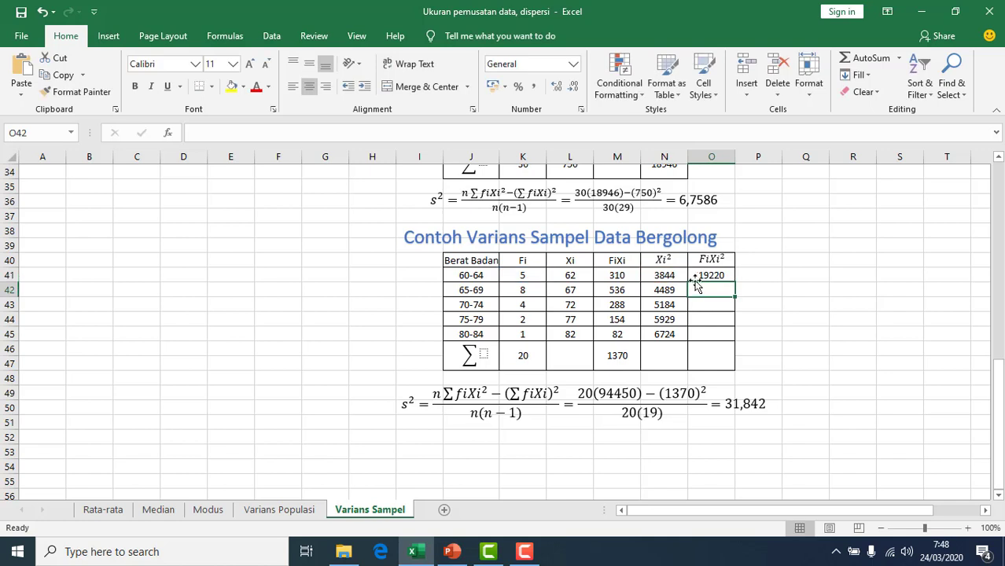
Calculate FiXi² in O42 with =K42*N42 and fill the formula down to O45
type("=")
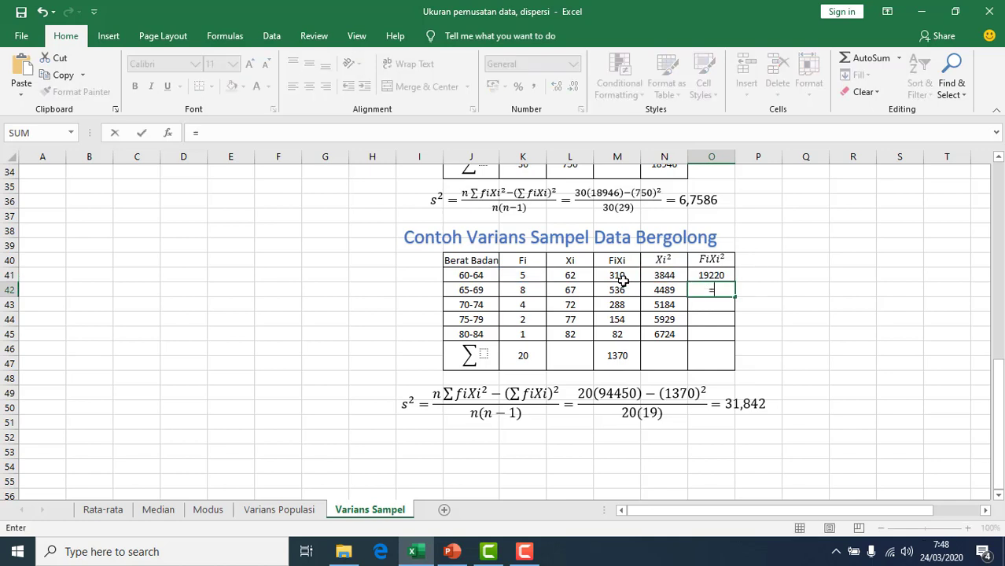
left_click(523, 291)
type("*")
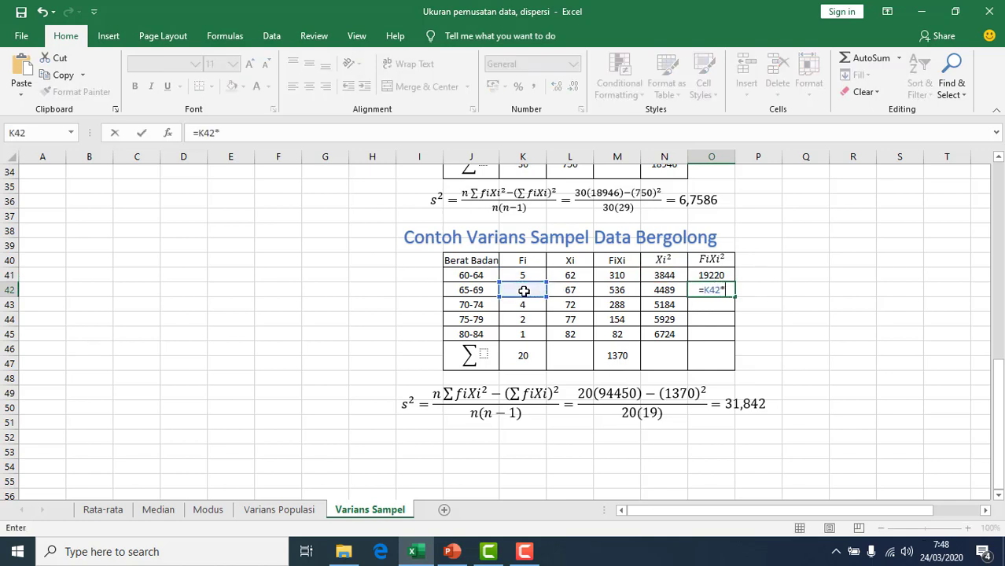
left_click(673, 290)
key("Return")
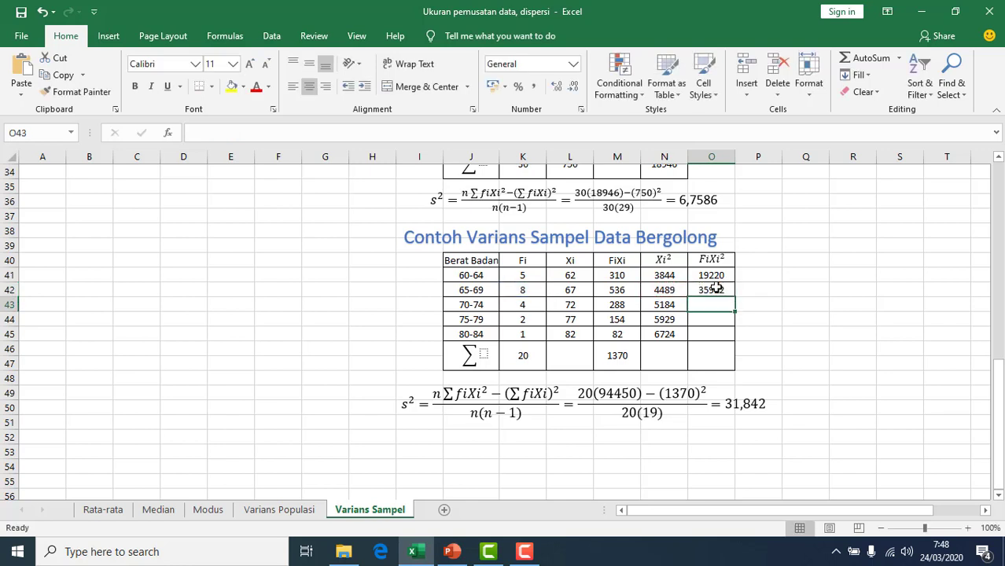
left_click(719, 290)
left_click_drag(733, 295, 734, 340)
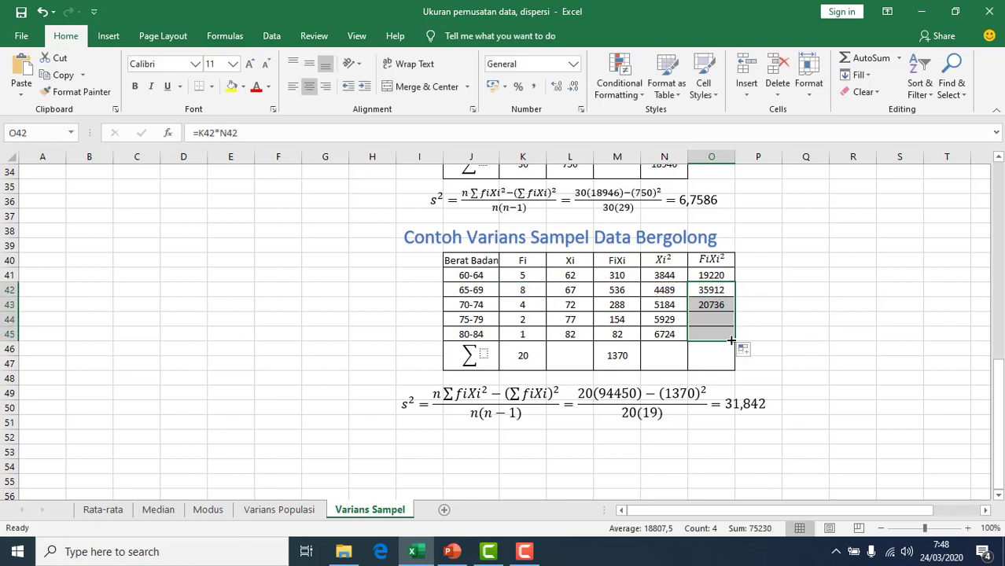
Total the FiXi² column of the Bergolong sample table in O46 with =SUM(O41:O45)
left_click(716, 356)
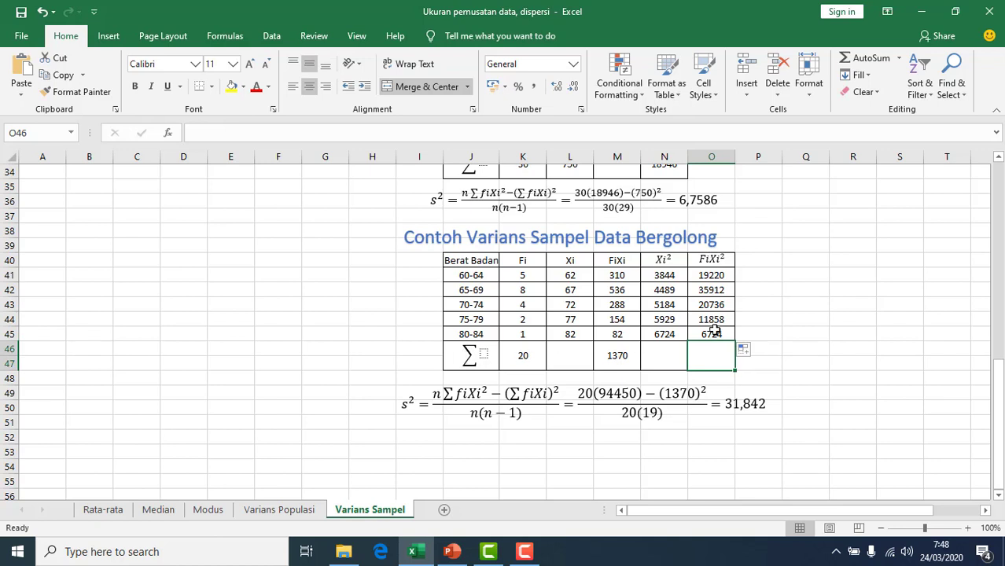
type("=sum(")
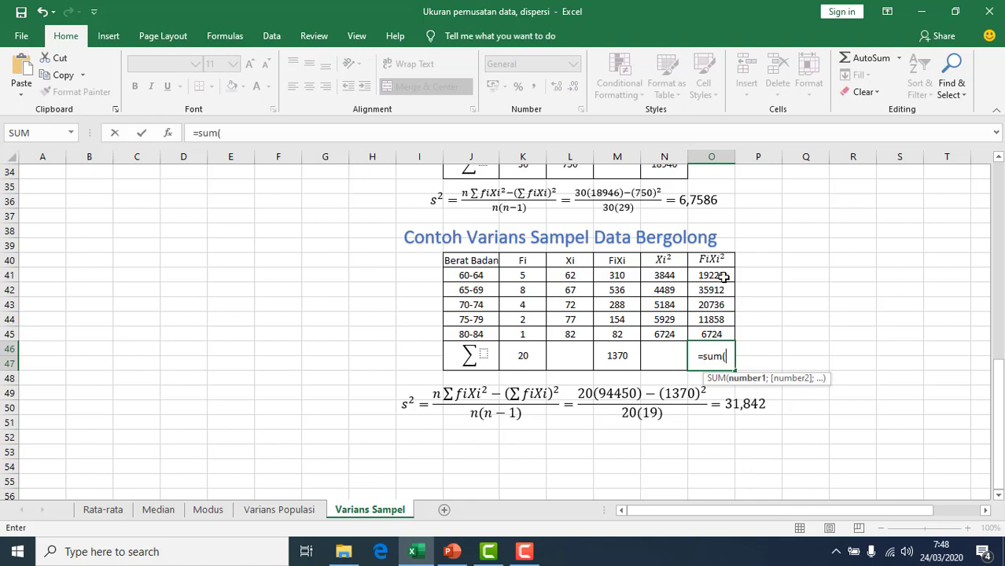
left_click_drag(719, 275, 716, 331)
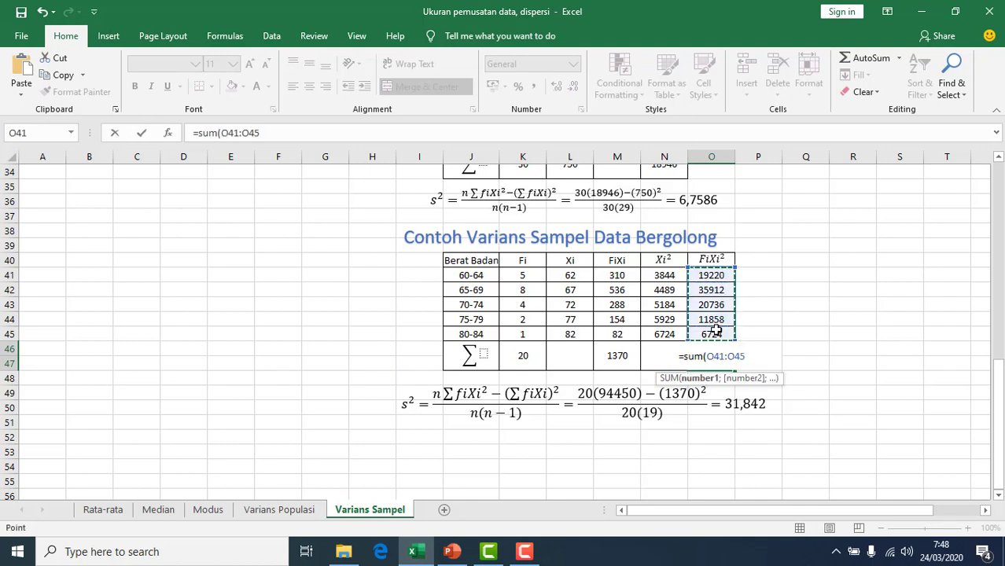
type(")")
key("Return")
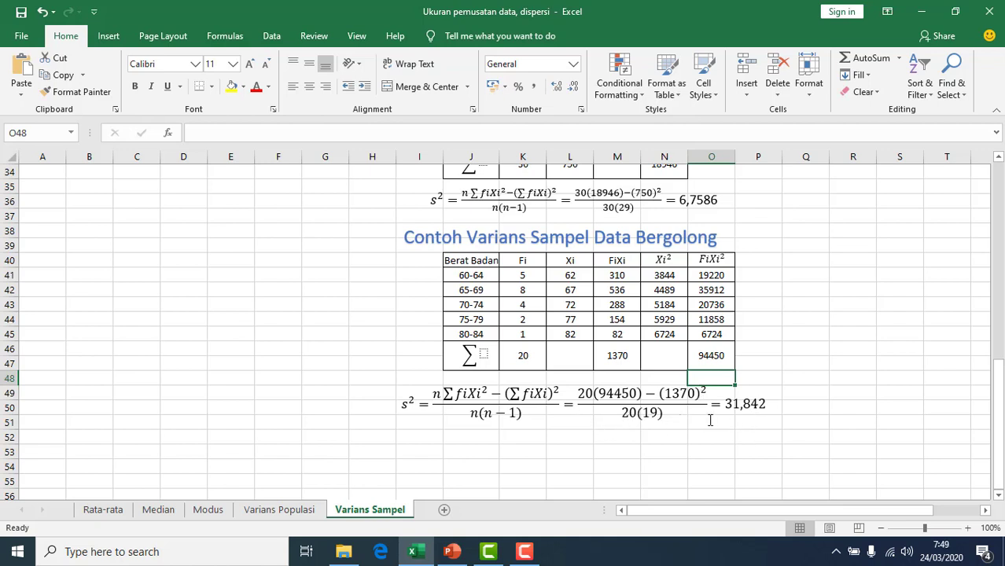
left_click(761, 425)
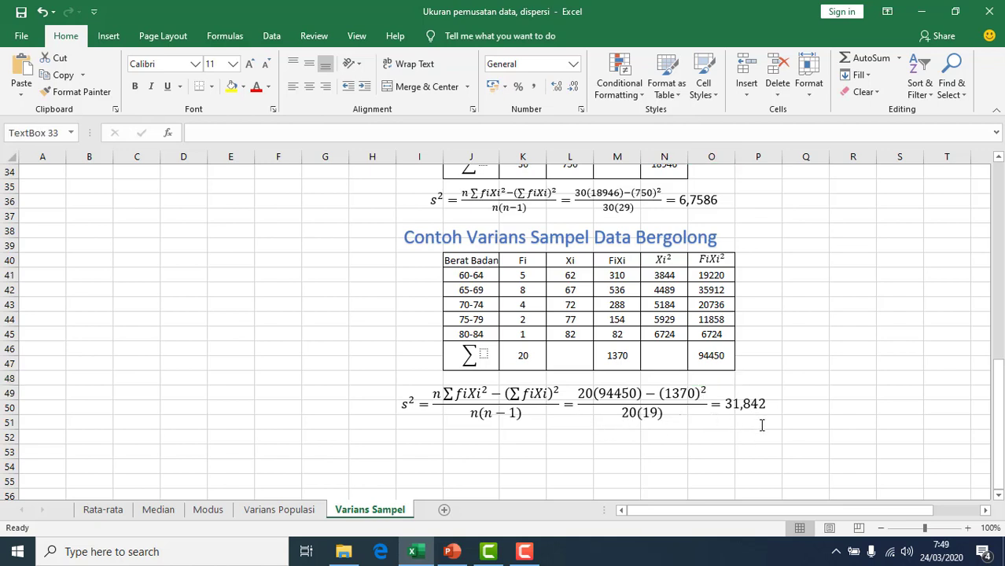
left_click(797, 402)
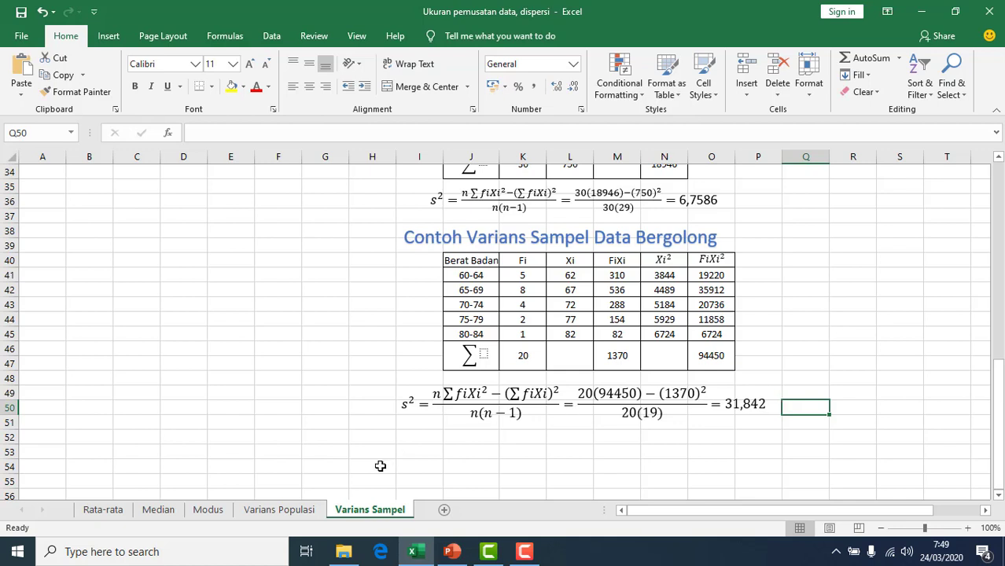
On the Varians Populasi sheet, enter the label "simpangan baku populasi" in H55 below the Bergolong variance formula
left_click(303, 510)
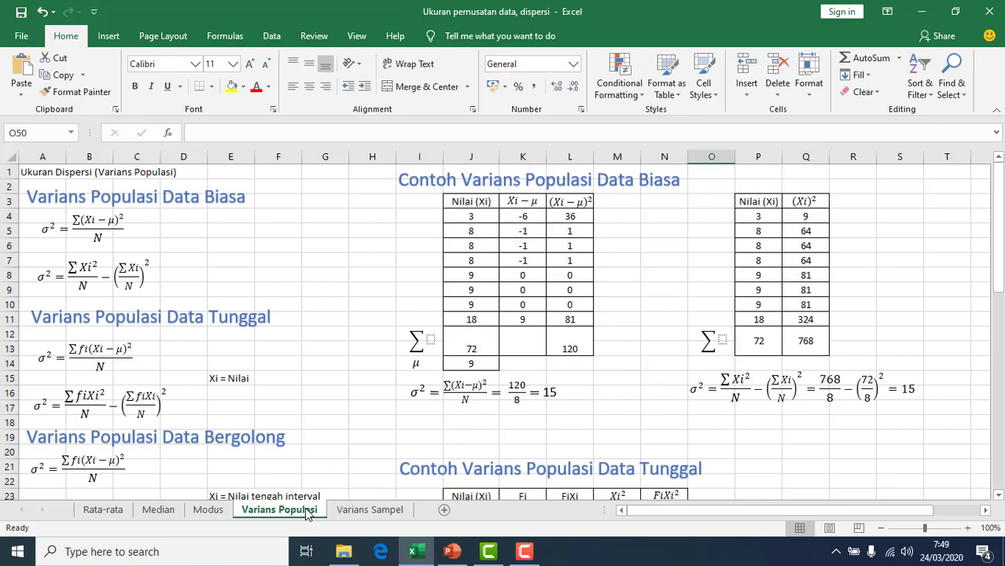
left_click(1000, 478)
left_click(1000, 478)
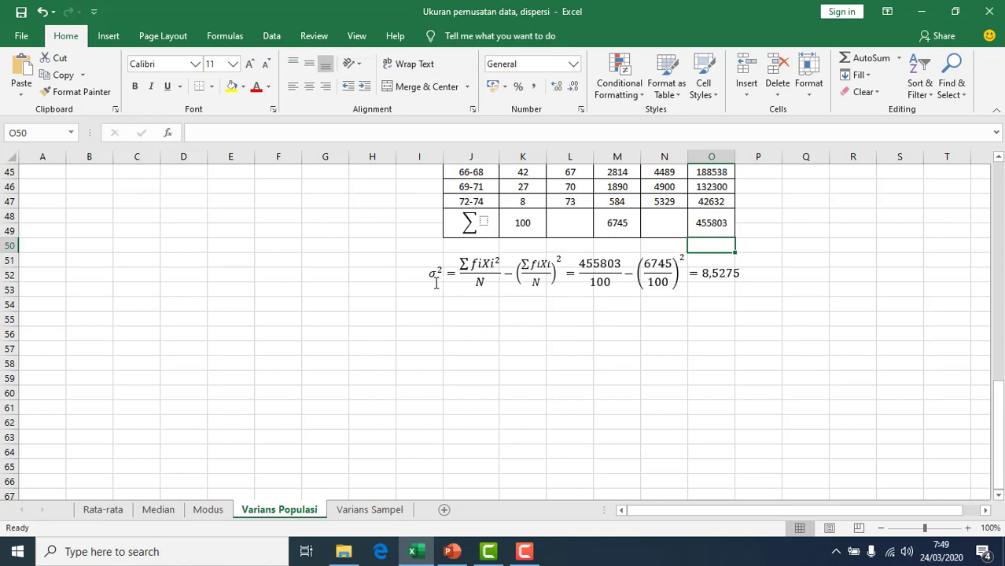
left_click(448, 321)
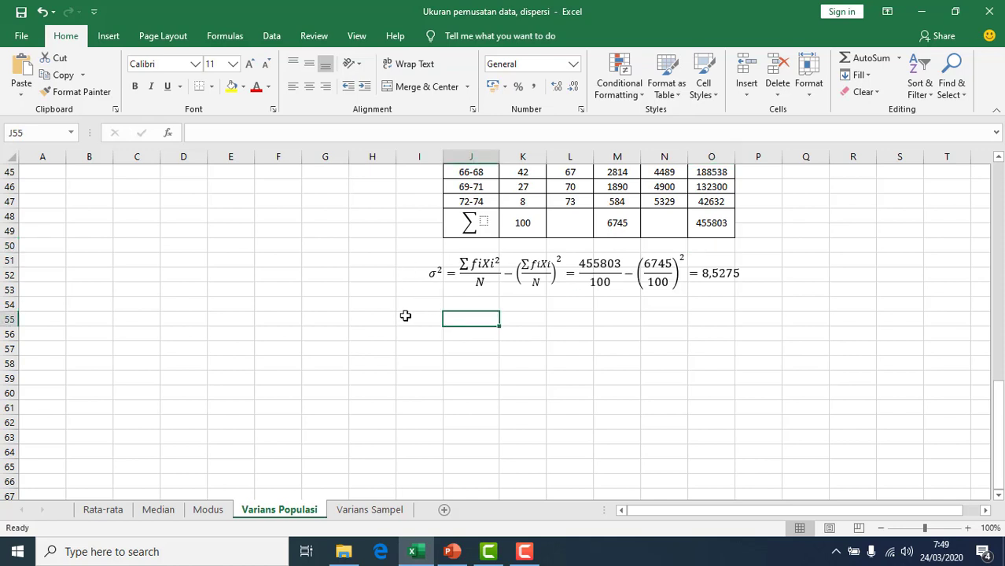
left_click(380, 318)
type("simpangan")
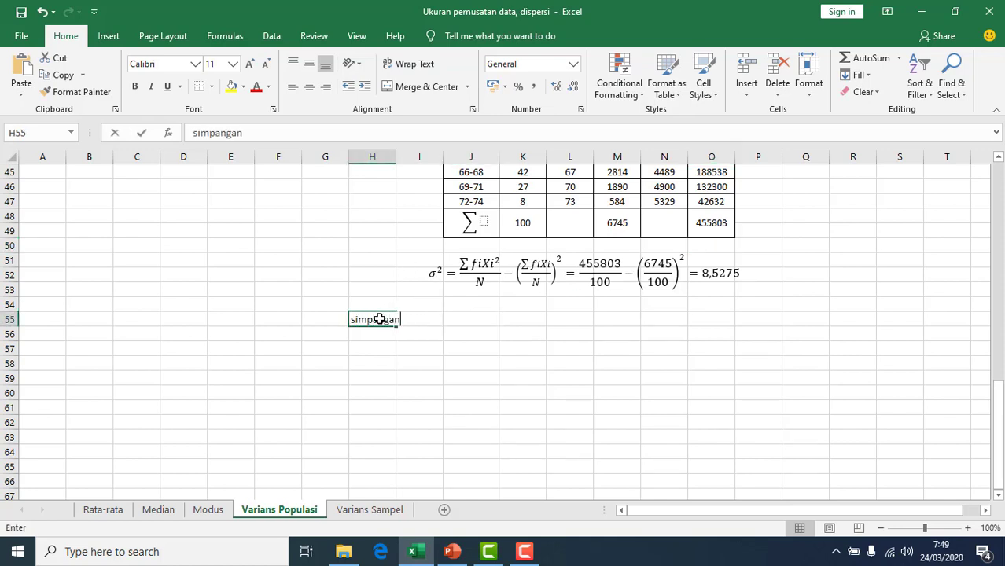
type(" baku ")
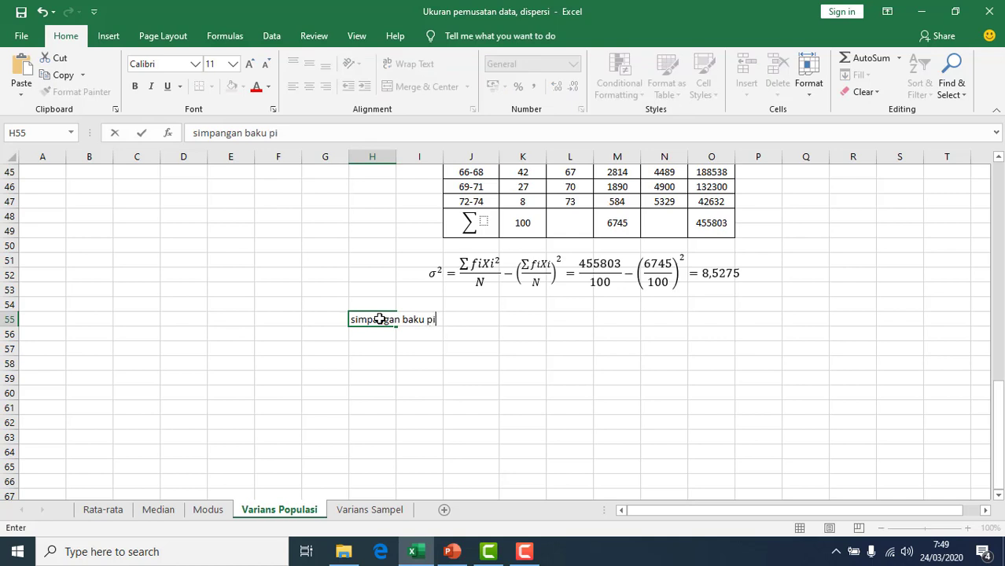
type("popula")
type("si")
left_click(491, 334)
Place a σ text box in row 55 just after the "simpangan baku populasi" label
left_click(520, 324)
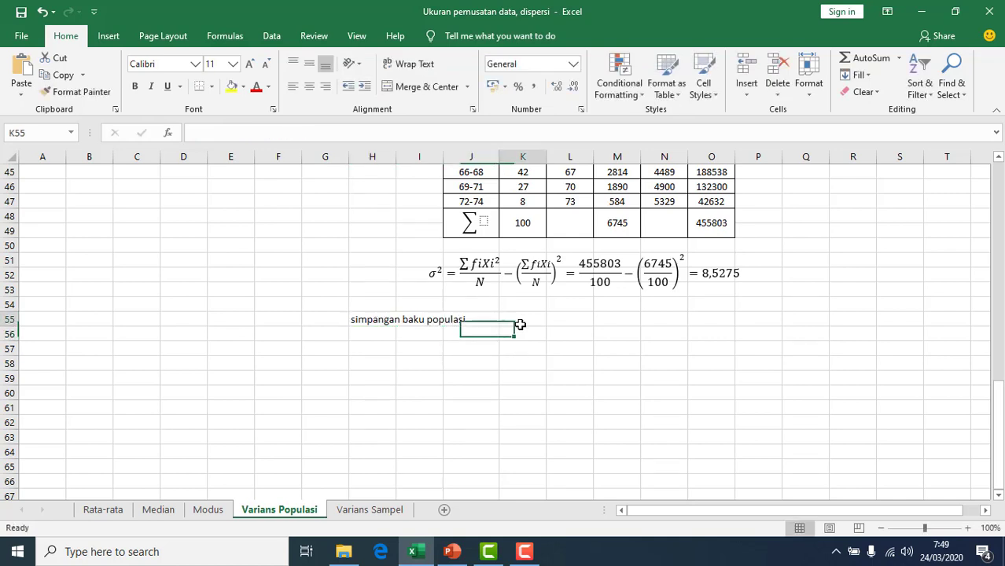
left_click(509, 320)
key("ctrl+z")
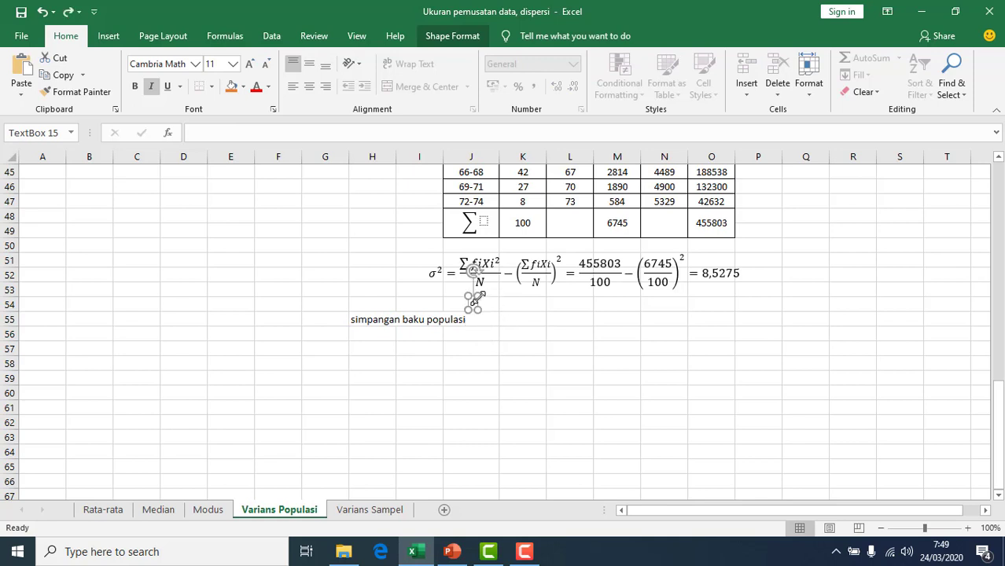
left_click_drag(474, 299, 474, 298)
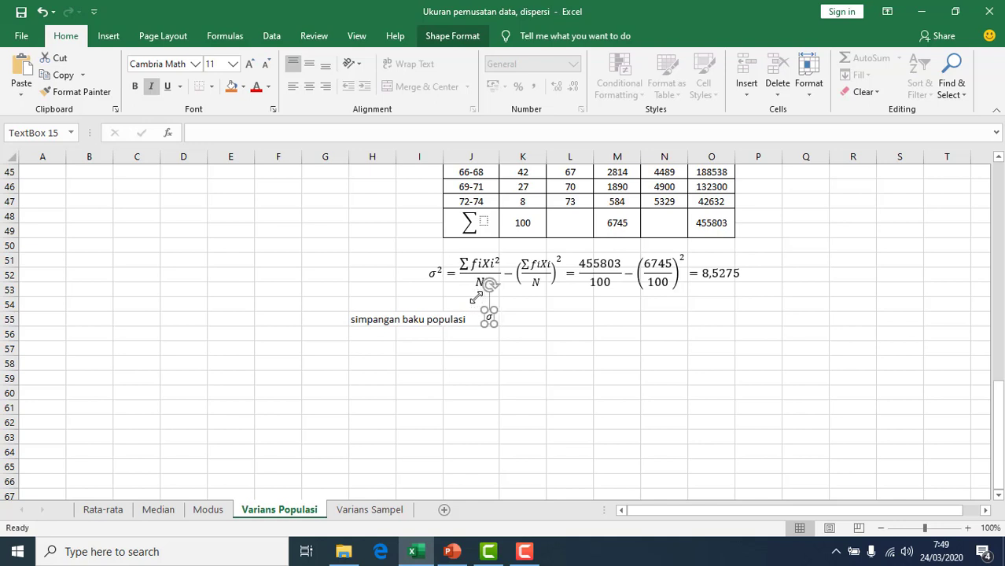
Calculate the population standard deviation in K55 with =SQRT(8,5275)
left_click(534, 322)
type("=")
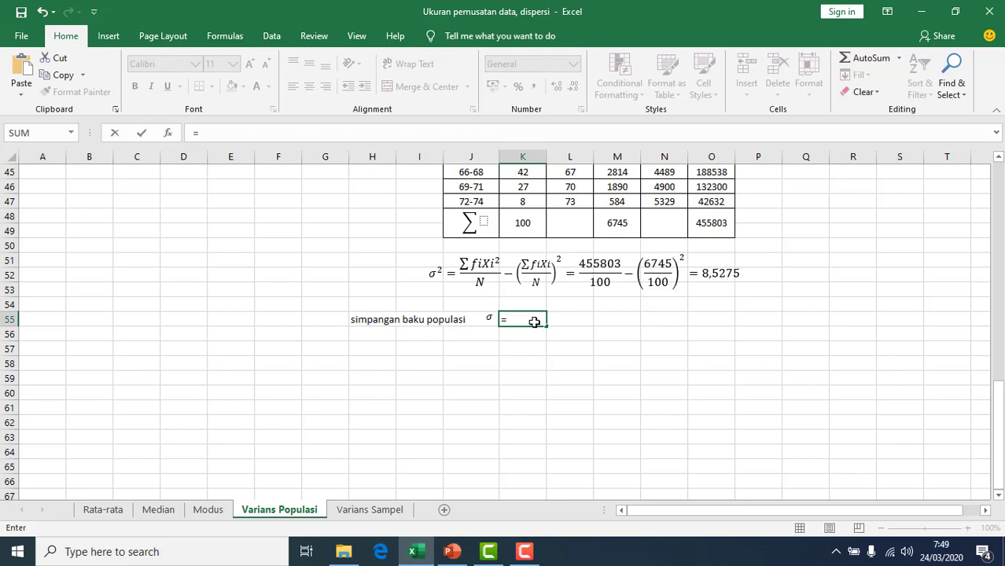
type("sqrt")
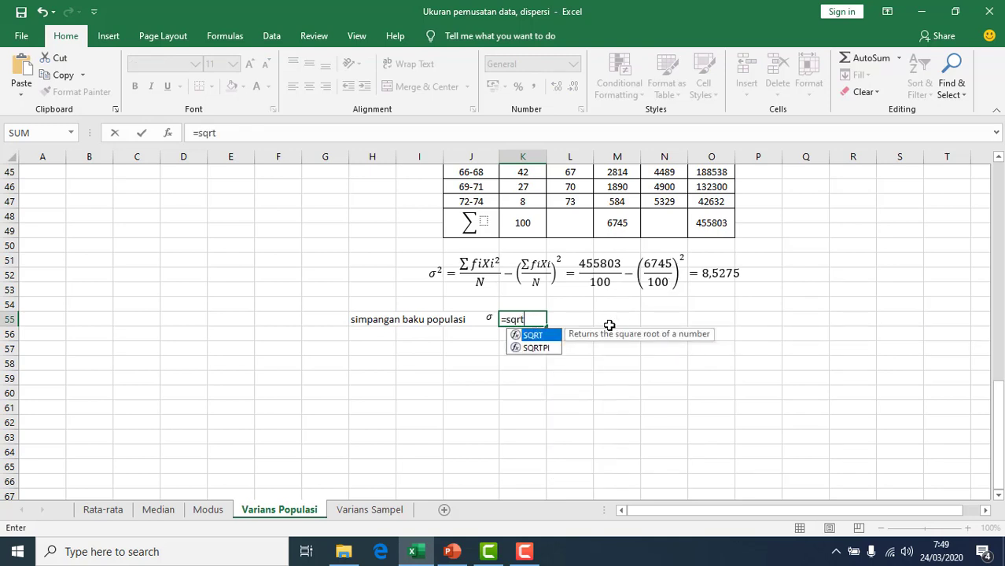
type("(")
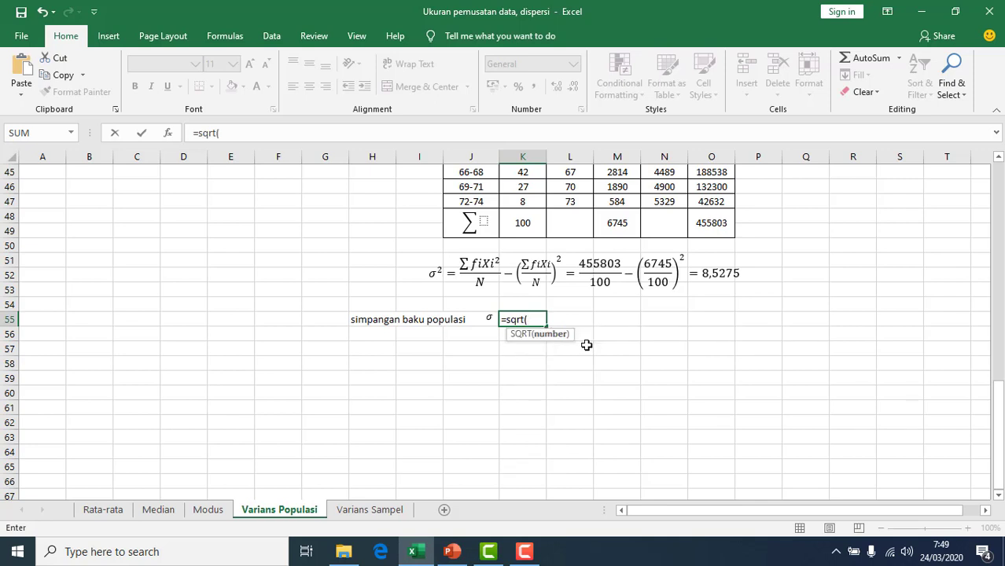
type("8,5275)")
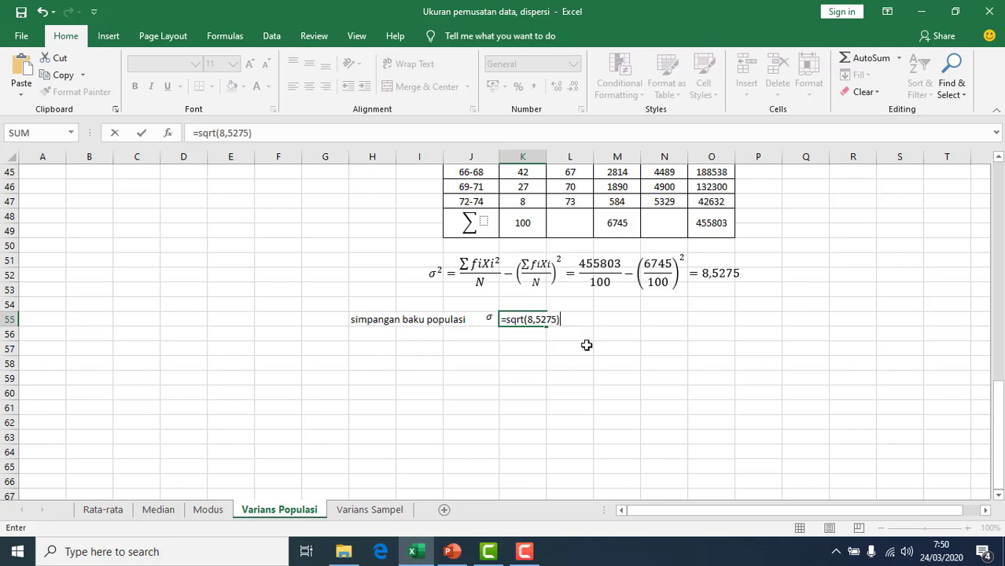
key("Return")
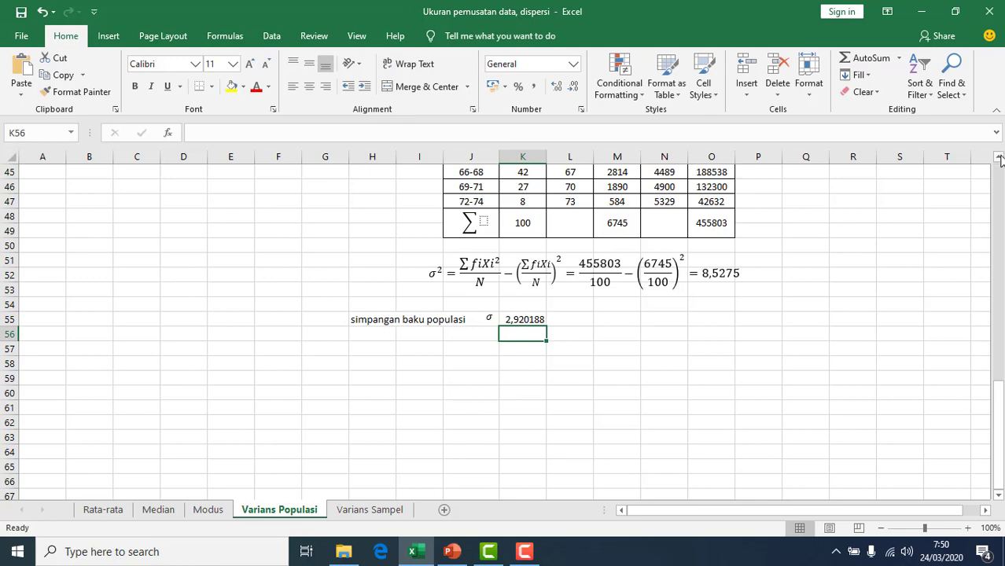
Set the font size of the standard deviation row H55:K55 to 13
scroll(1000, 160, "up", 3)
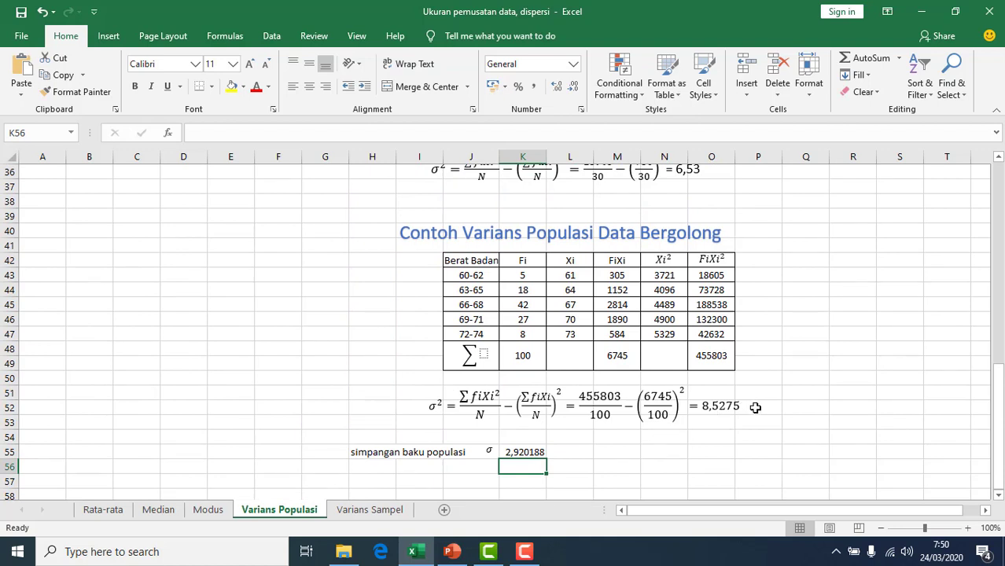
left_click_drag(385, 454, 537, 454)
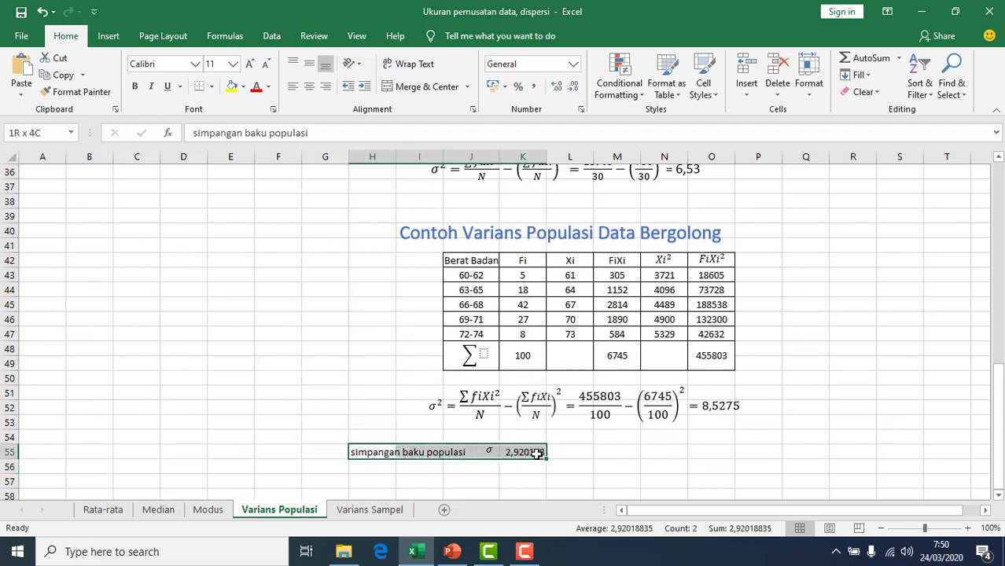
left_click(214, 65)
type("1")
type("3")
key("Return")
Nudge the σ text box down slightly so it lines up with the label text in row 55
left_click(489, 449)
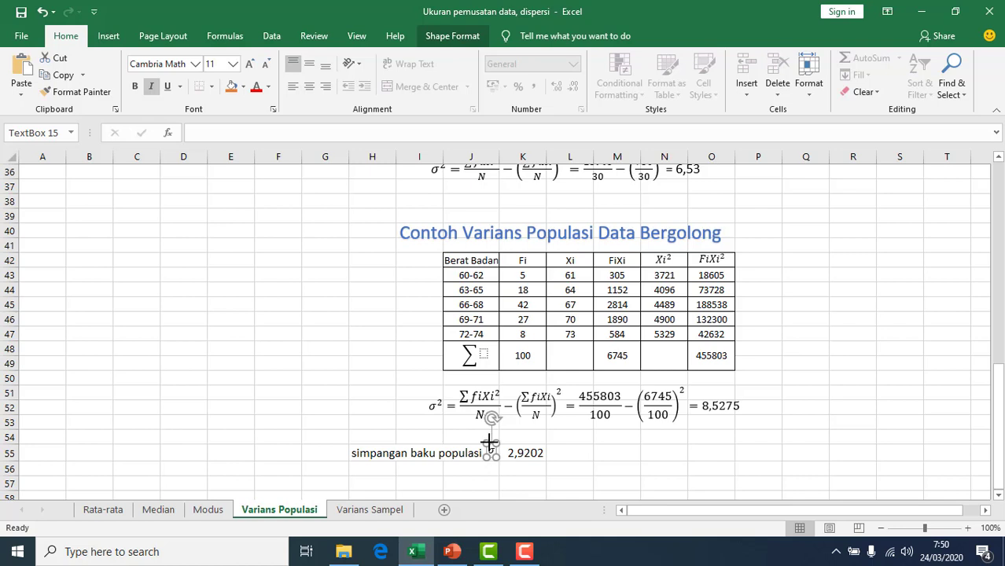
key("Down")
key("Down")
key("Down")
key("Down")
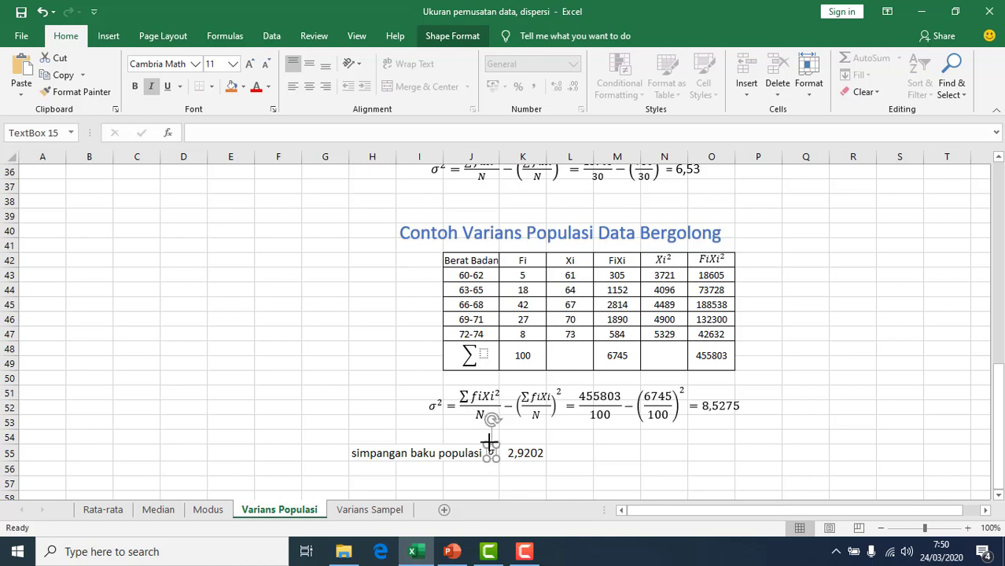
left_click(635, 465)
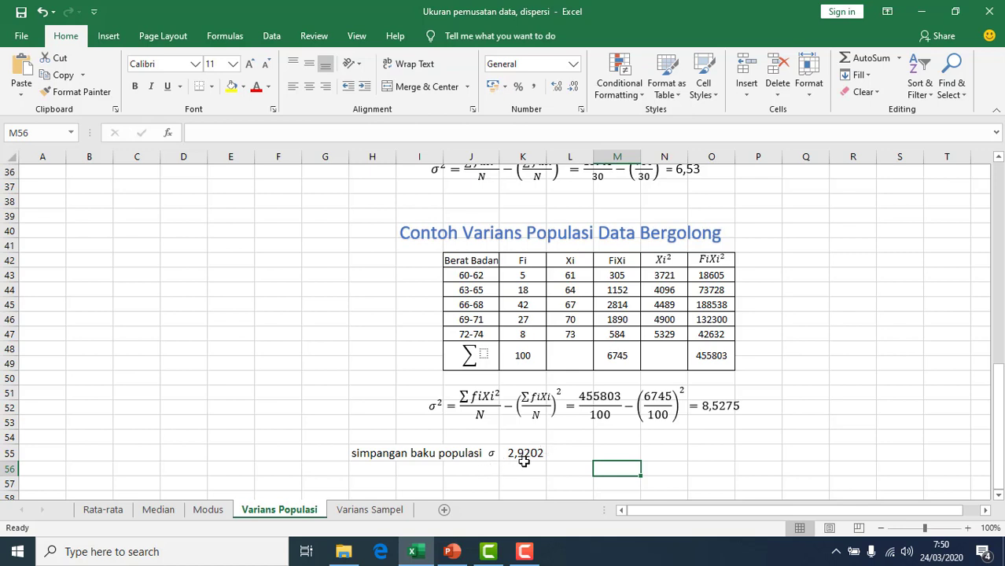
On the Varians Sampel sheet, enter the label "simpangan baku sampel" in I53 below the Bergolong variance formula
left_click(373, 511)
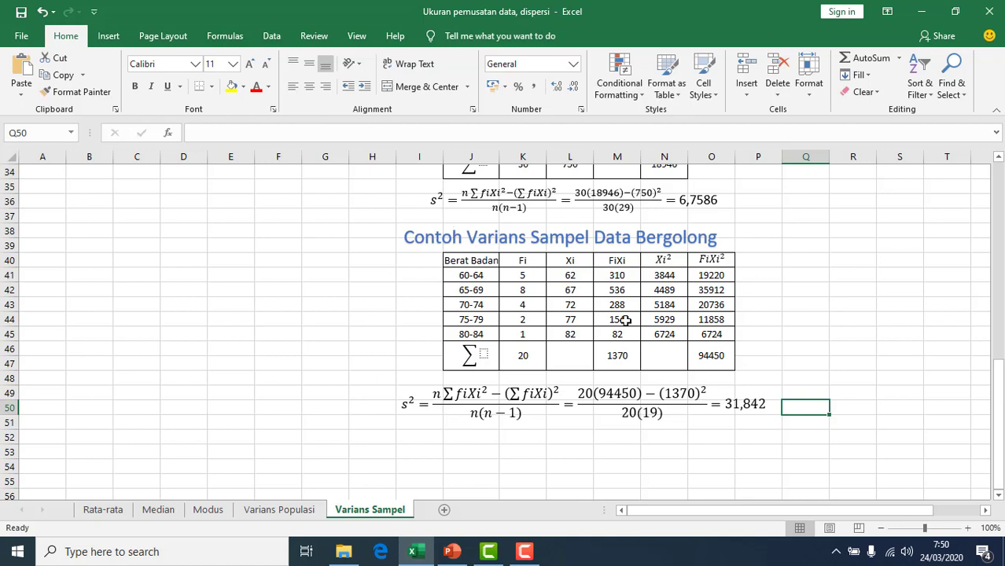
left_click(421, 453)
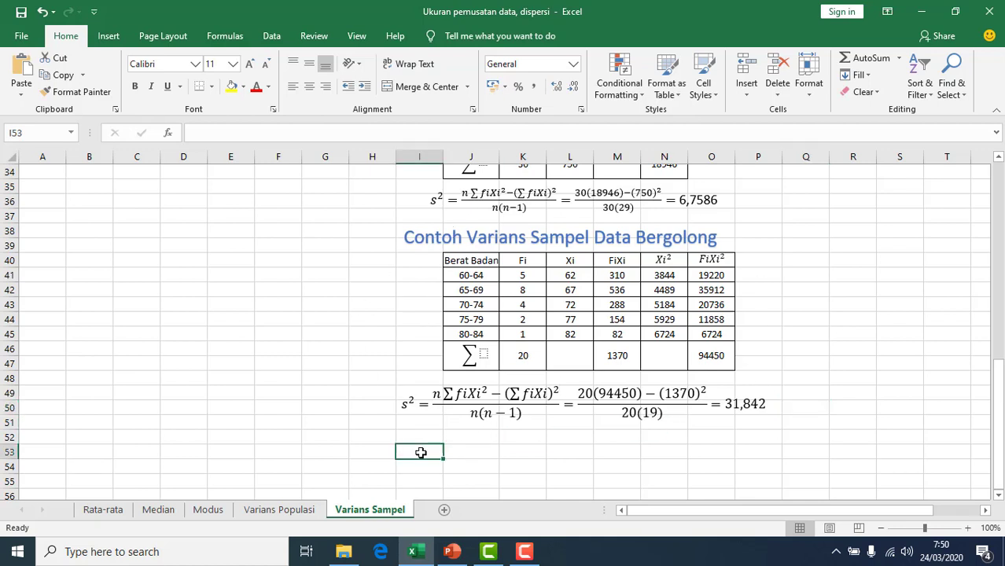
type("simpna")
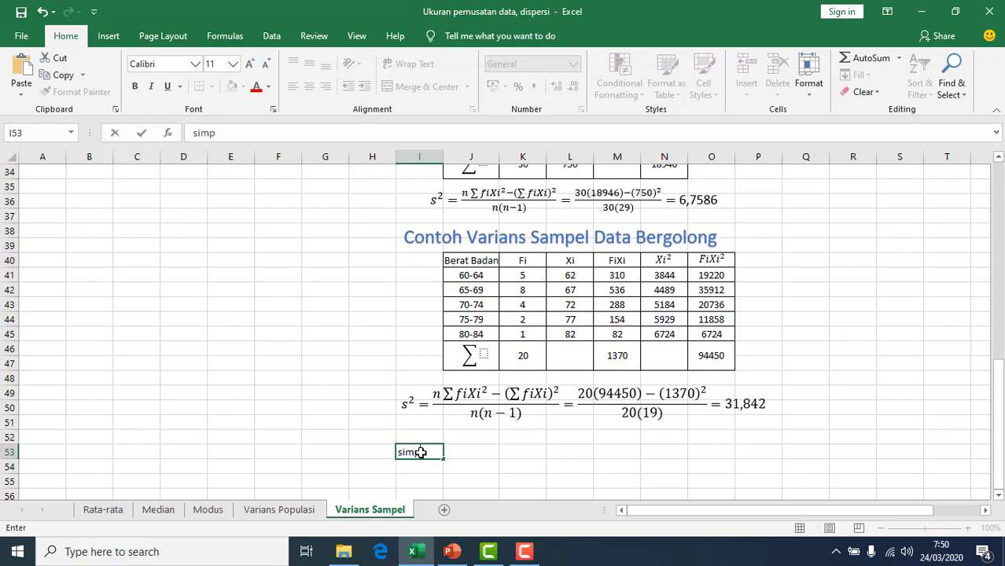
key("BackSpace")
key("BackSpace")
type("angan baku sampel")
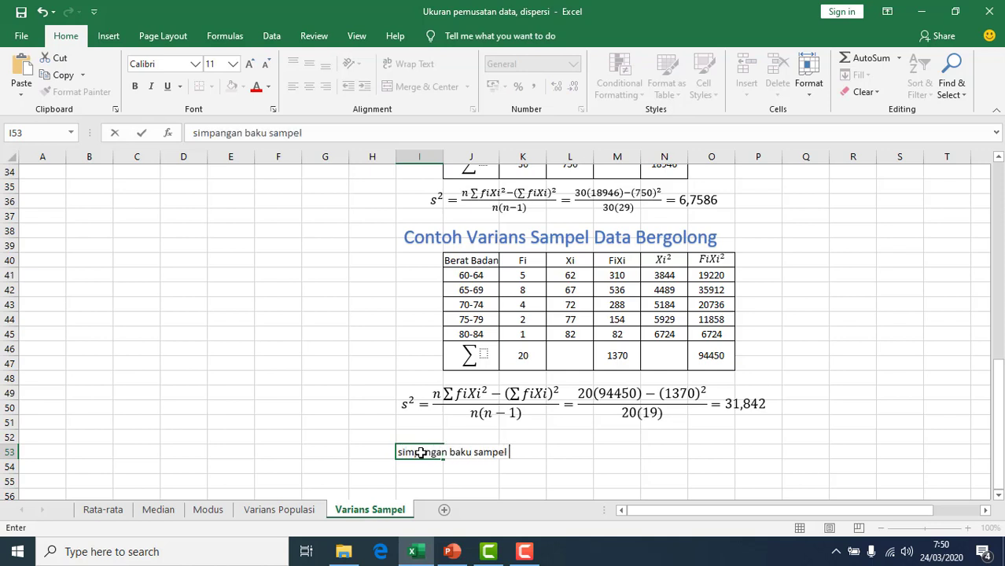
left_click(586, 452)
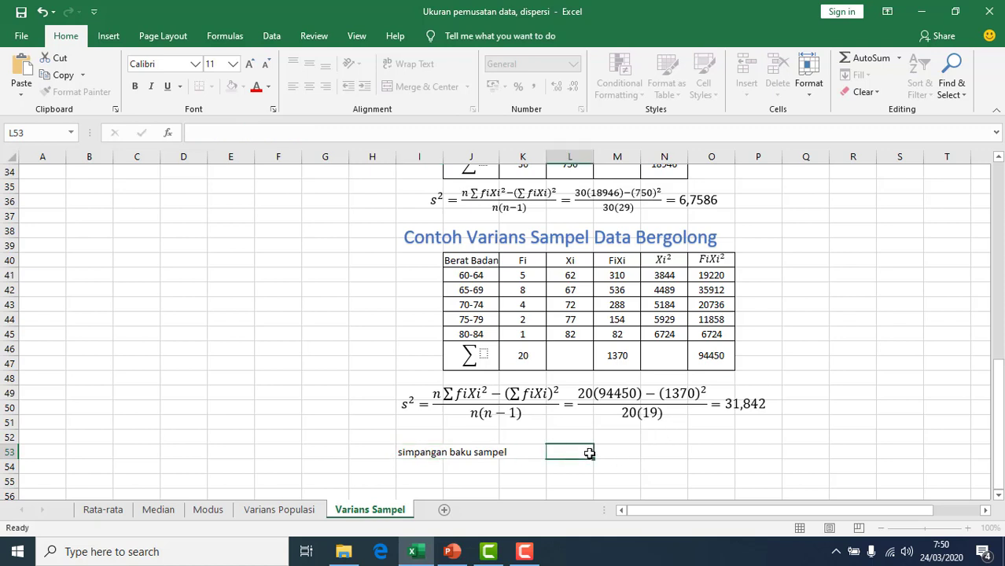
type("s")
left_click(625, 453)
left_click(555, 453)
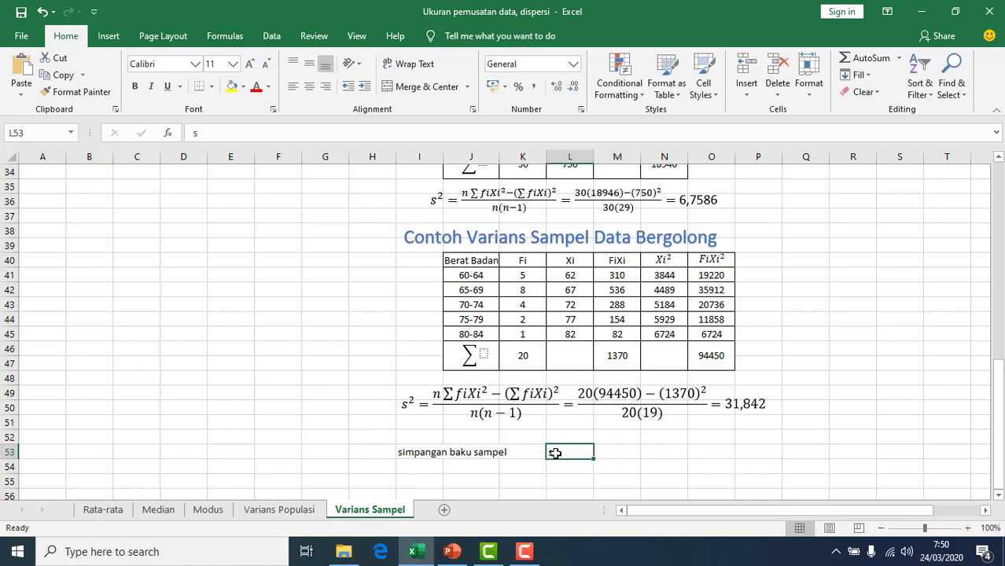
key("BackSpace")
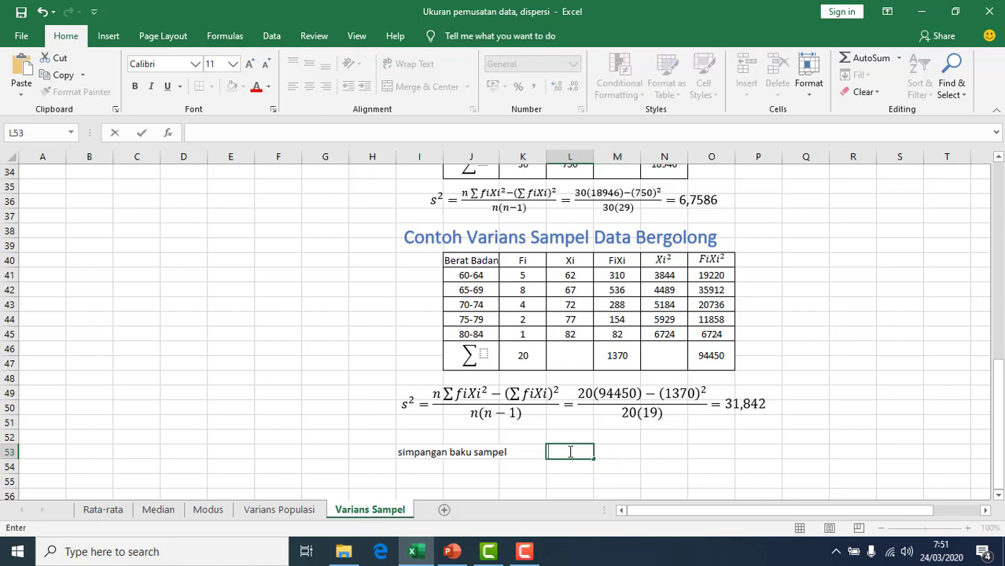
Calculate the sample standard deviation in L53 with =SQRT(31,842)
type("=sqr")
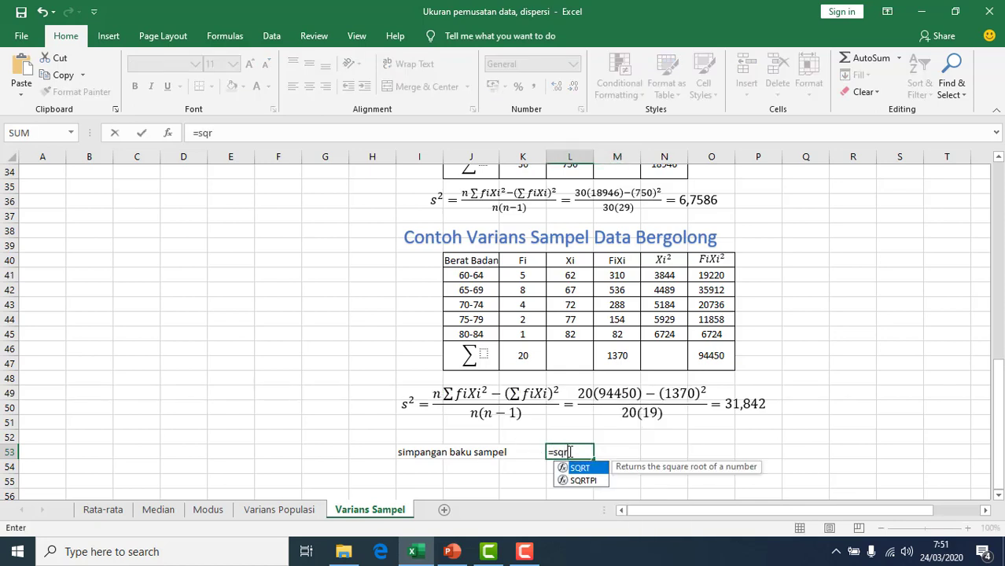
type("t(")
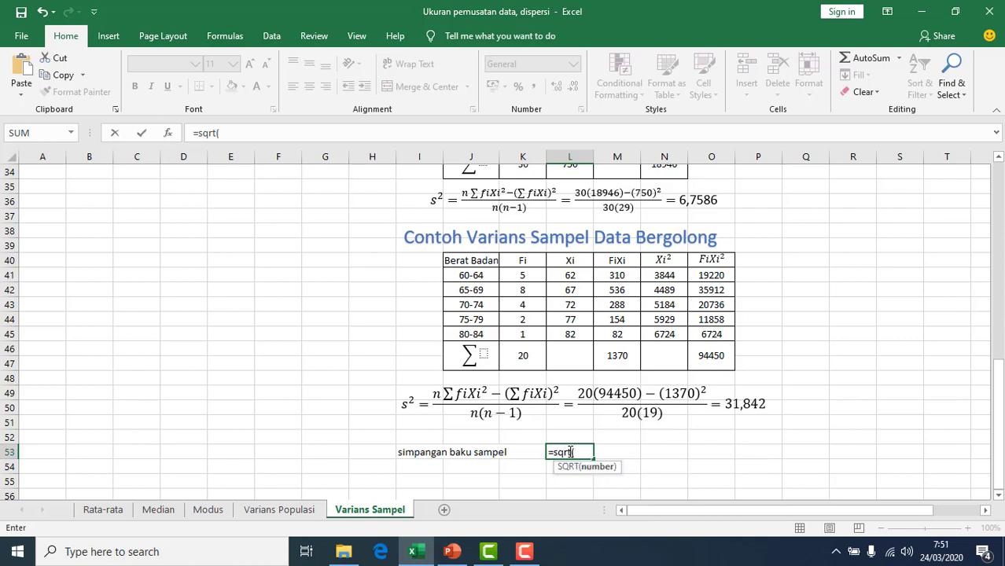
type("31,842)")
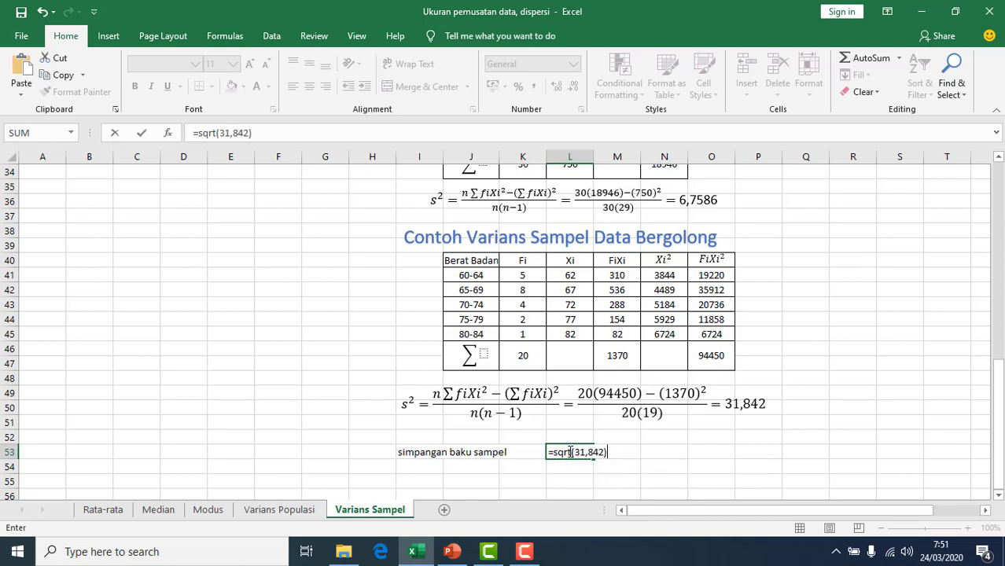
key("Return")
Append the symbol "(s)" to the "simpangan baku sampel" label in I53
left_click(417, 454)
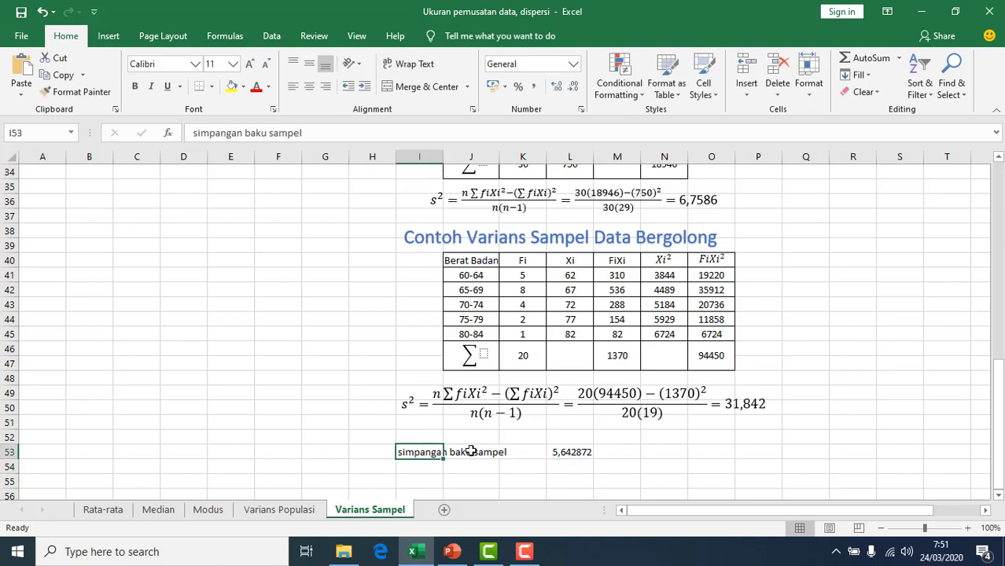
left_click(363, 133)
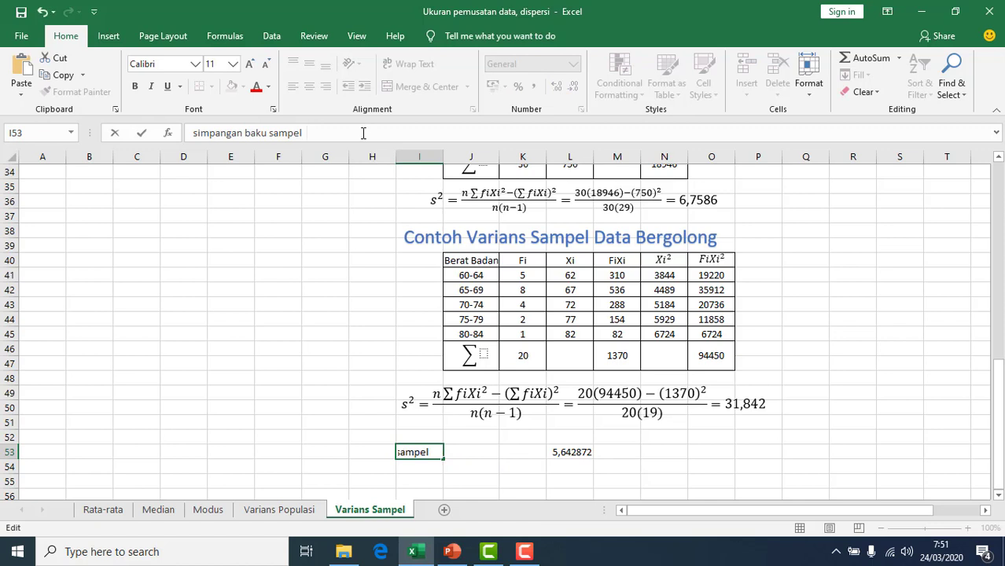
type("(s)")
key("Return")
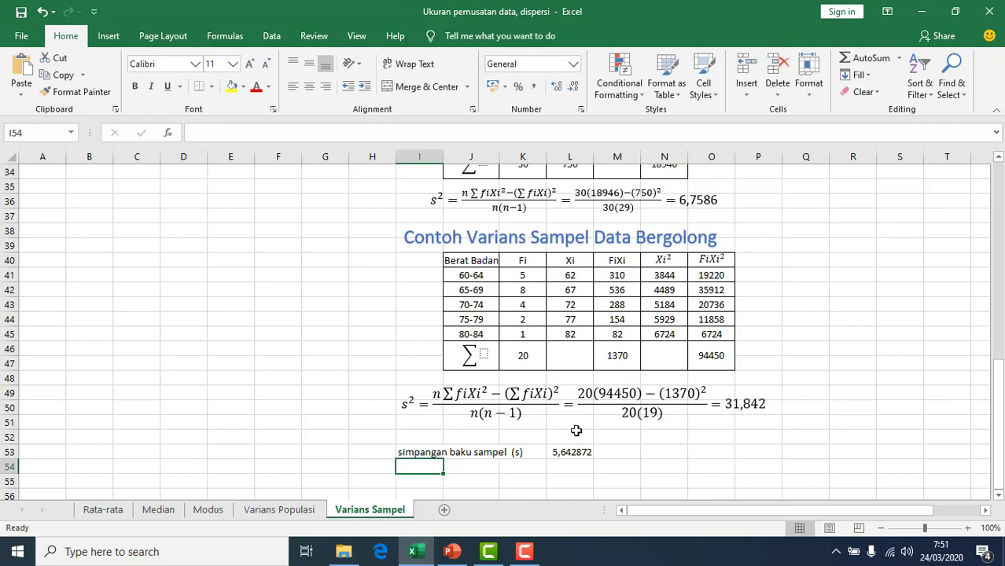
left_click_drag(999, 216, 1001, 205)
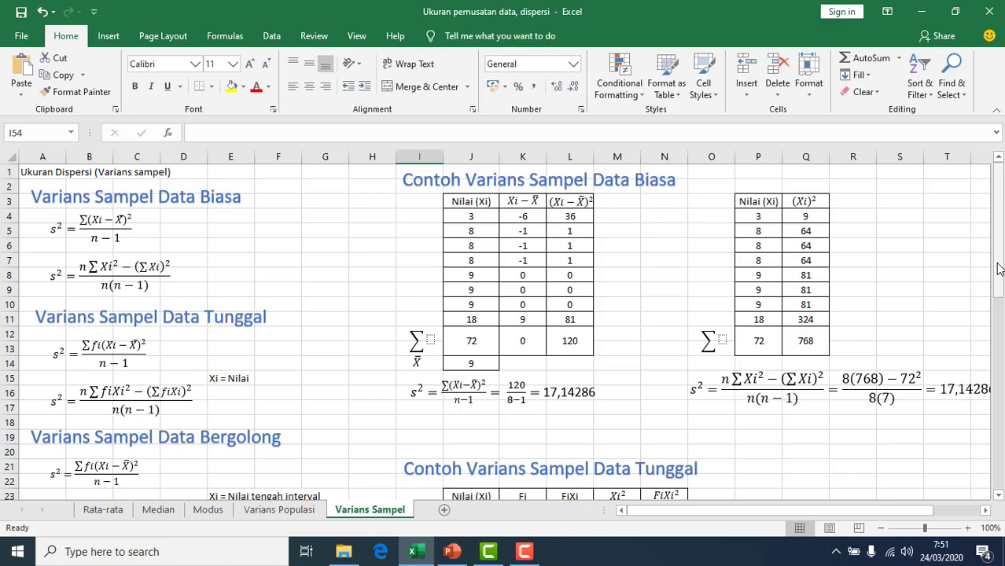